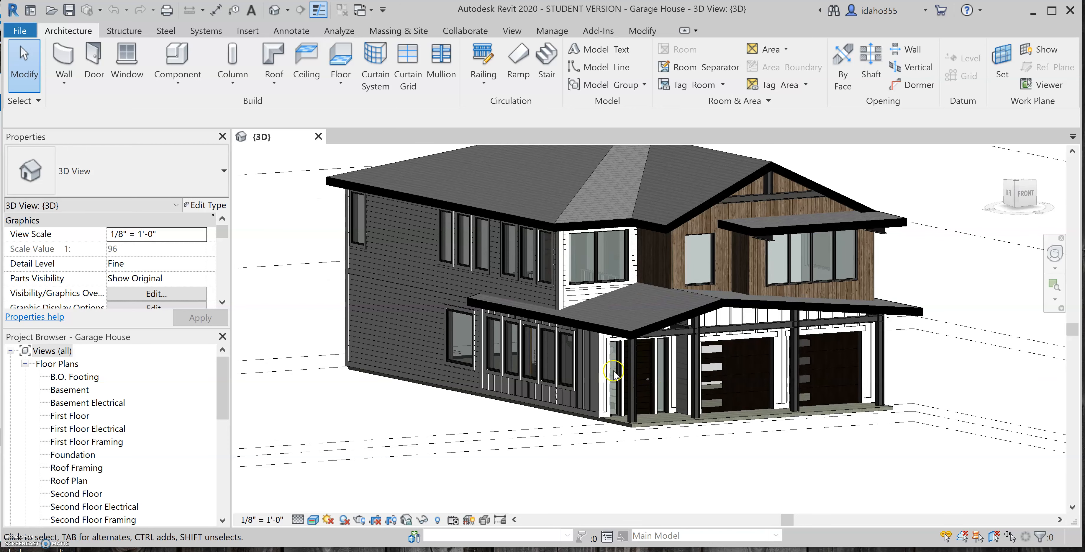
Examine the house's exterior from the front corner, including the side windows, lower roof and covered entry.
{"action": "scroll", "coordinate": [547, 324], "scroll_direction": "up", "scroll_amount": 5}
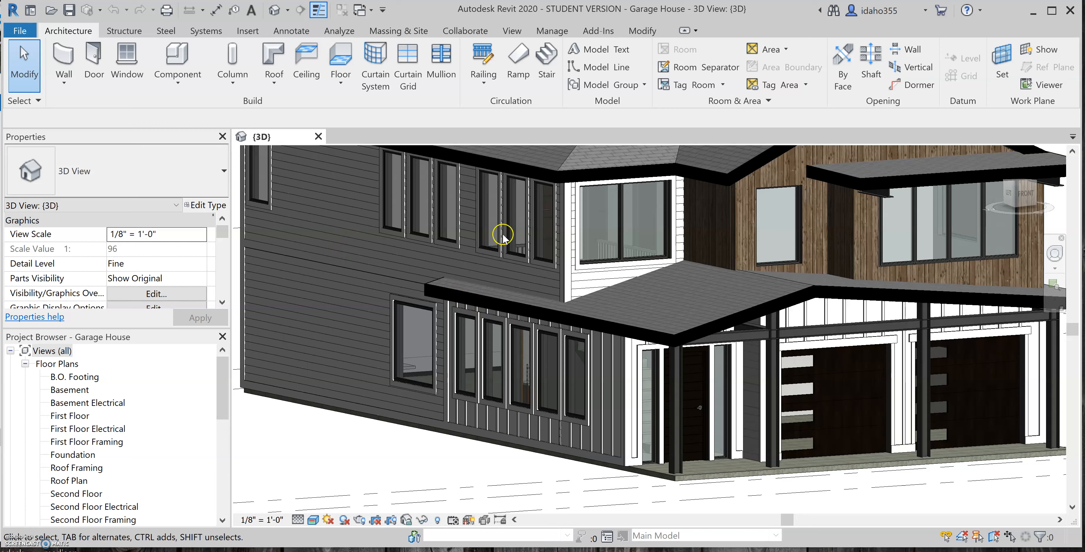
{"action": "scroll", "coordinate": [491, 242], "scroll_direction": "down", "scroll_amount": 3}
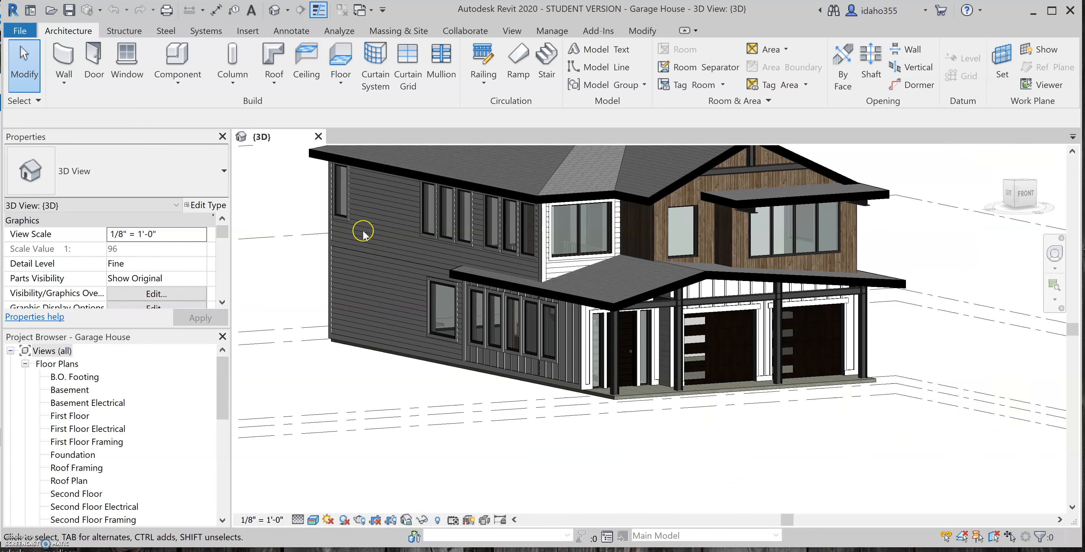
{"action": "scroll", "coordinate": [476, 256], "scroll_direction": "up", "scroll_amount": 3}
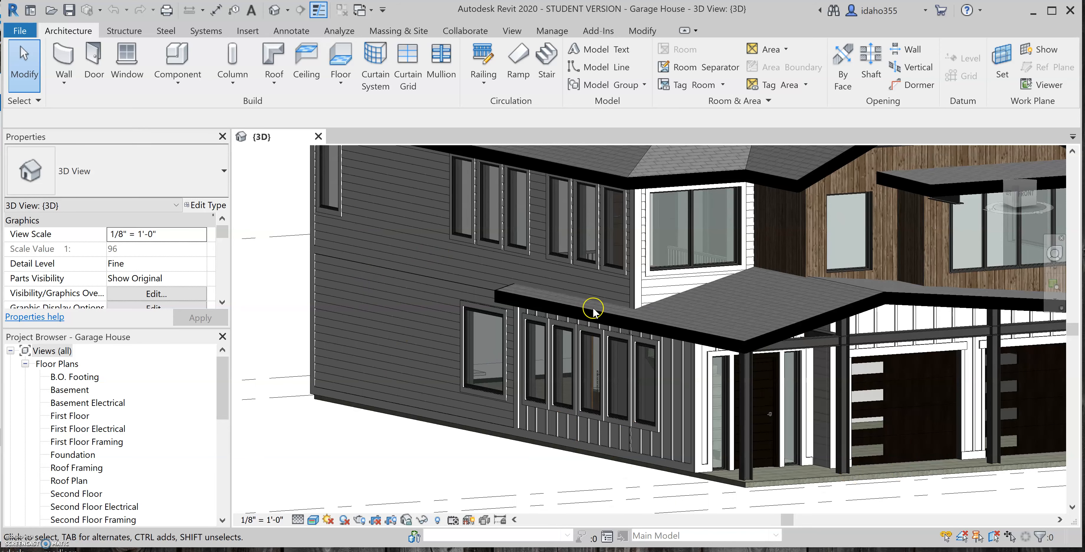
{"action": "scroll", "coordinate": [671, 226], "scroll_direction": "down", "scroll_amount": 3}
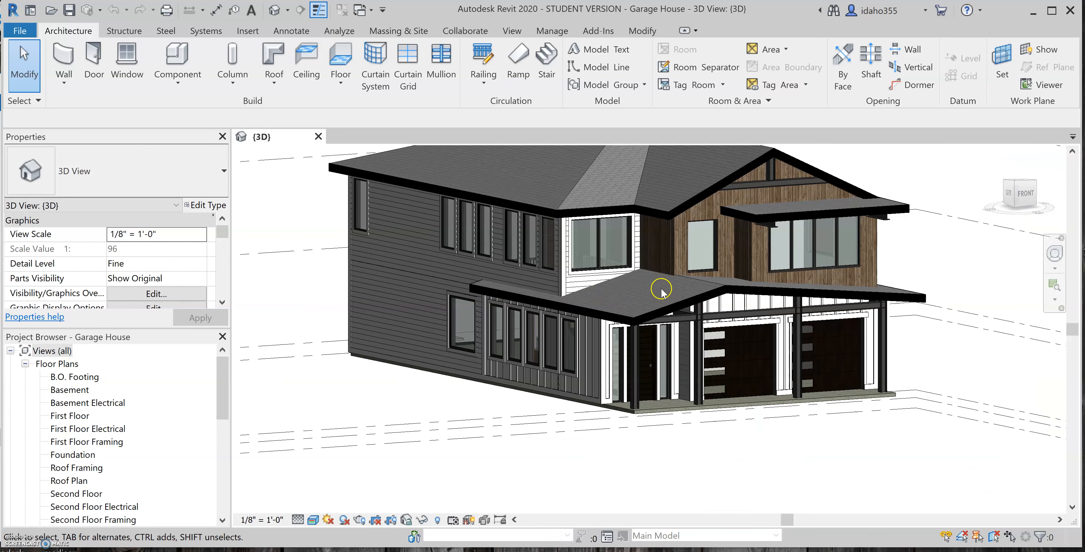
{"action": "scroll", "coordinate": [592, 252], "scroll_direction": "up", "scroll_amount": 2}
{"action": "scroll", "coordinate": [573, 295], "scroll_direction": "up", "scroll_amount": 2}
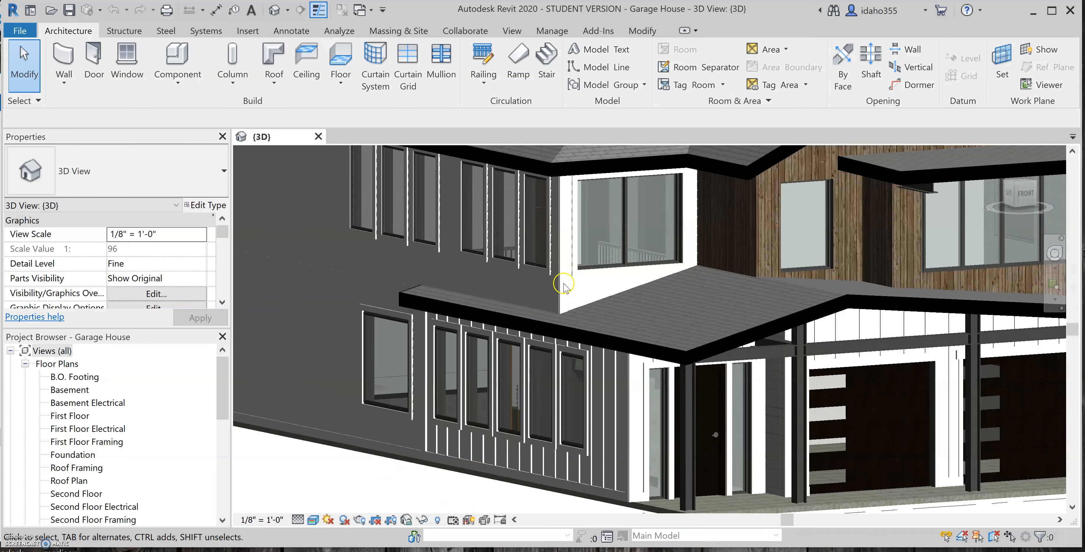
{"action": "scroll", "coordinate": [560, 276], "scroll_direction": "up", "scroll_amount": 1}
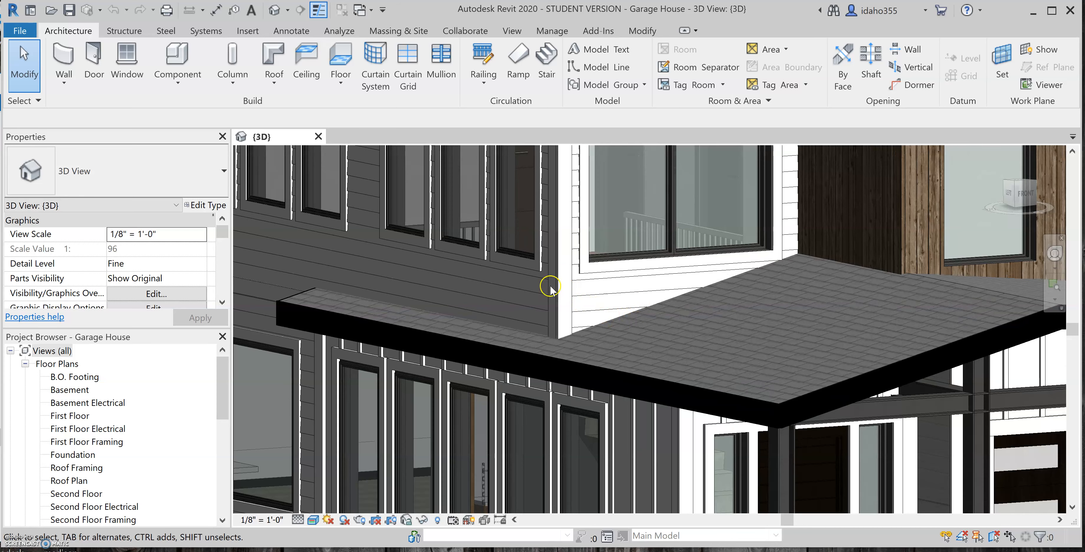
{"action": "scroll", "coordinate": [530, 271], "scroll_direction": "down", "scroll_amount": 4}
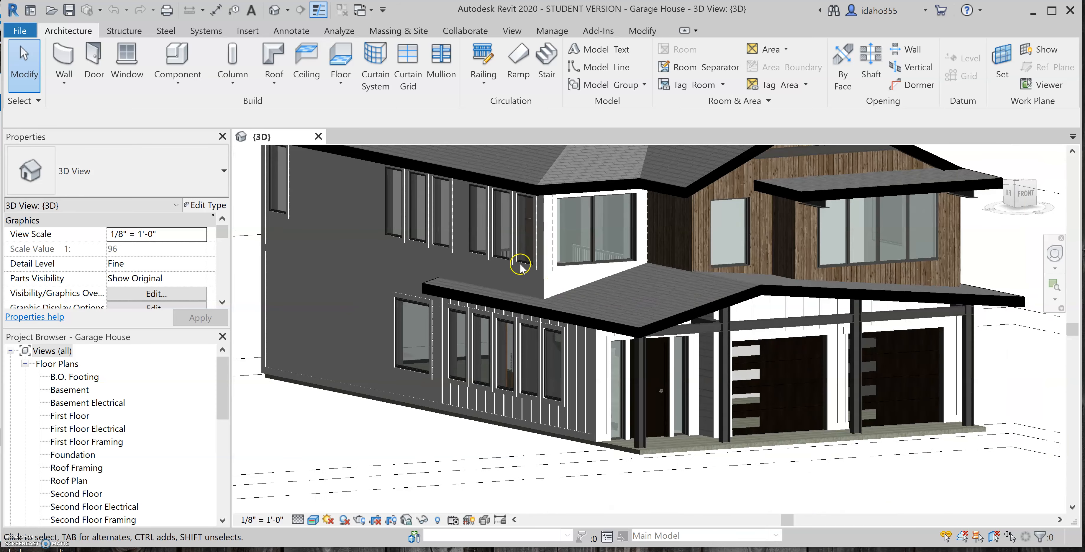
{"action": "scroll", "coordinate": [439, 257], "scroll_direction": "up", "scroll_amount": 2}
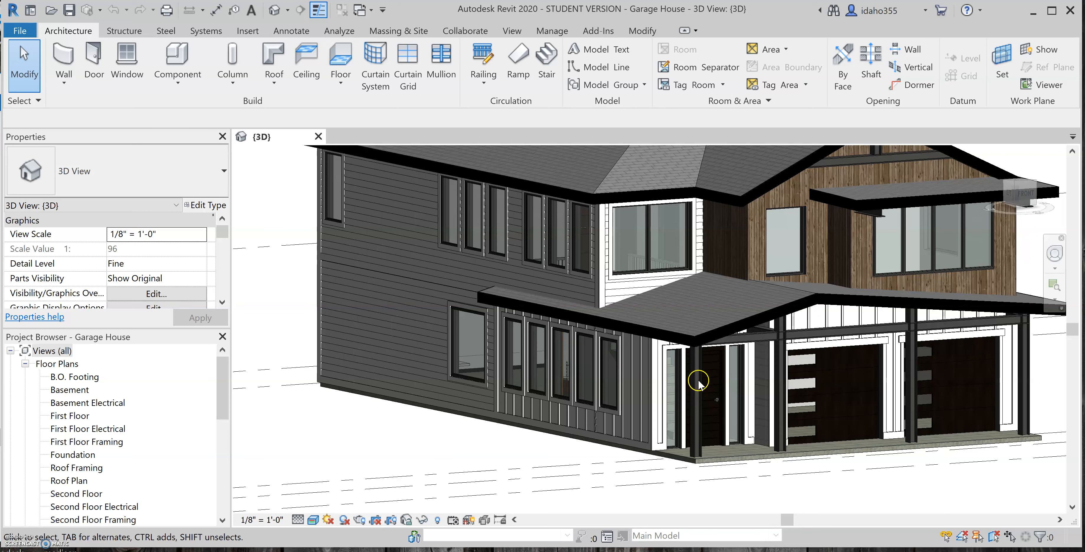
Select the porch's front corner post and inspect how the posts and beams support the lower roof.
{"action": "left_click", "coordinate": [698, 399]}
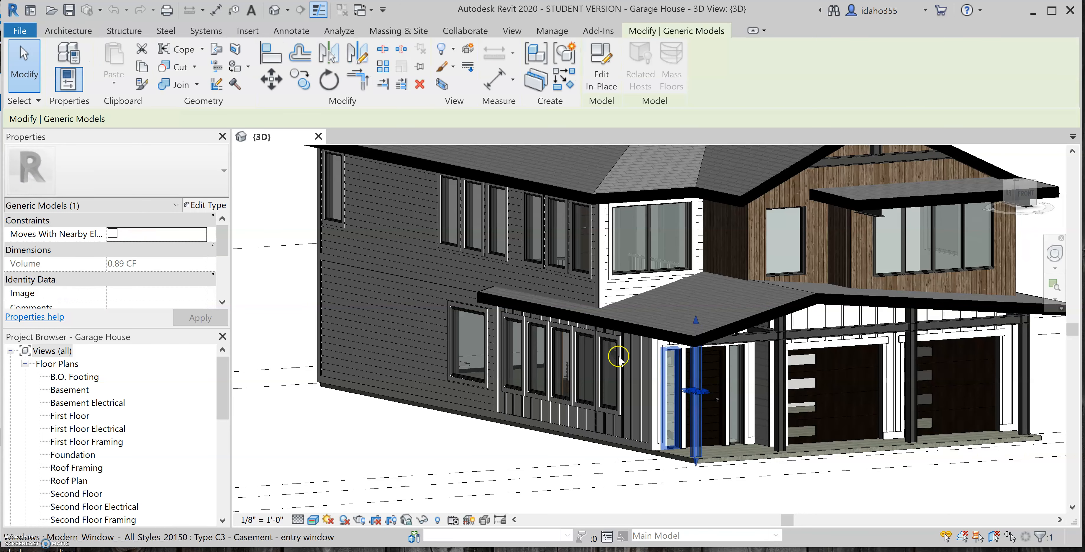
{"action": "scroll", "coordinate": [618, 354], "scroll_direction": "down", "scroll_amount": 3}
{"action": "scroll", "coordinate": [642, 348], "scroll_direction": "up", "scroll_amount": 5}
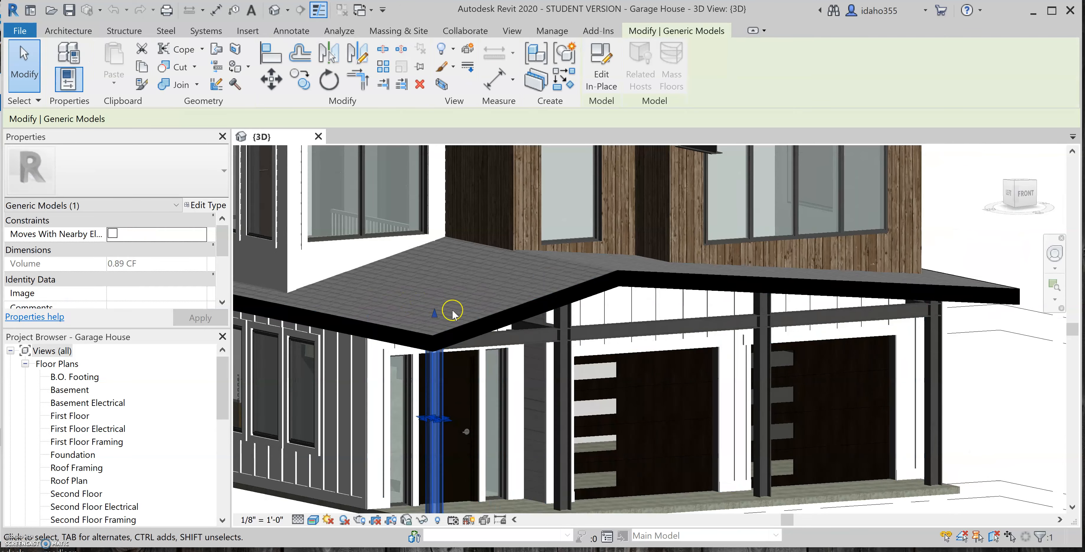
{"action": "scroll", "coordinate": [544, 337], "scroll_direction": "down", "scroll_amount": 5}
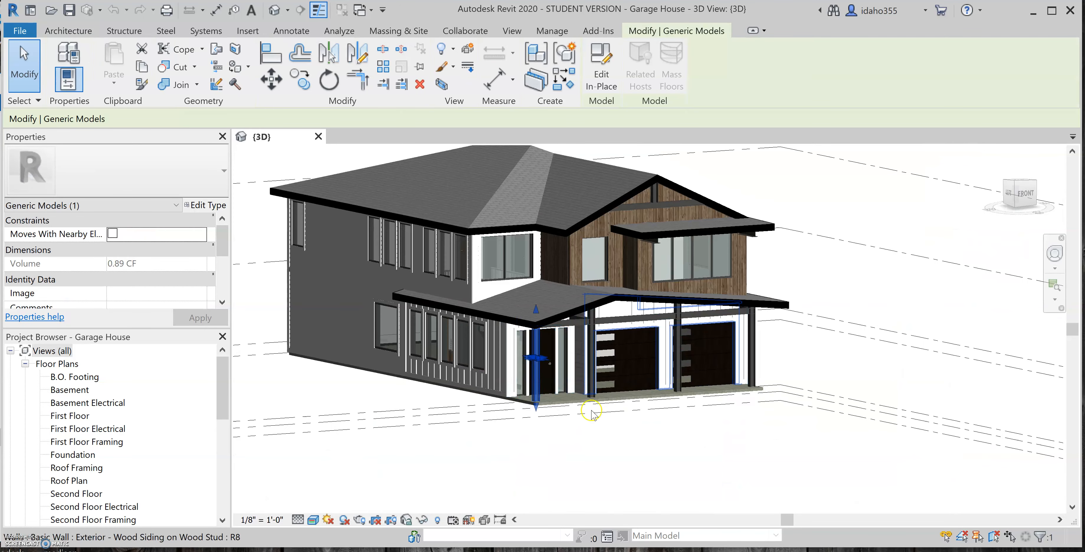
{"action": "scroll", "coordinate": [583, 278], "scroll_direction": "up", "scroll_amount": 4}
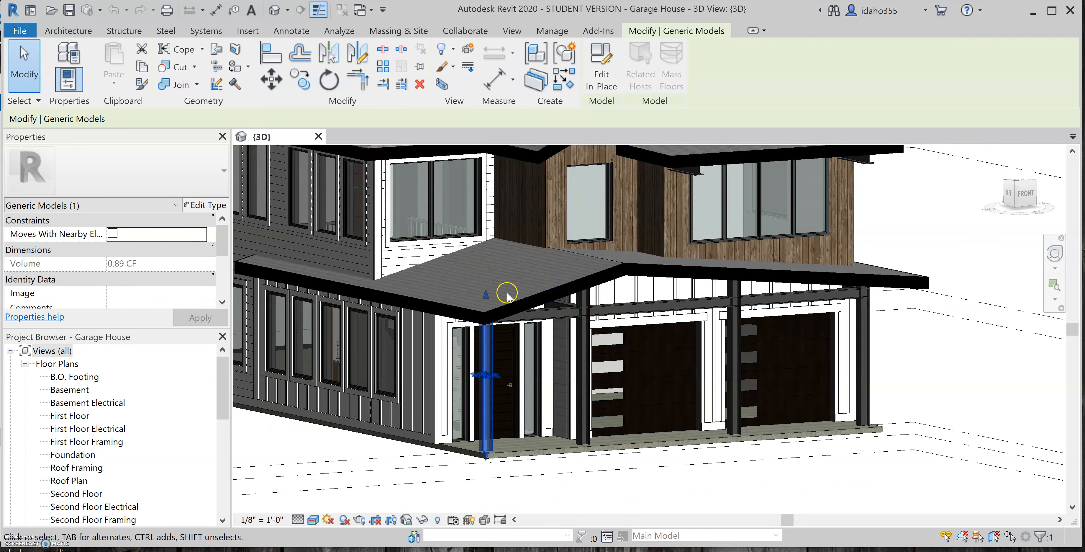
{"action": "key", "text": "Escape"}
Temporarily hide the lower porch roof and its fascia in the 3D view to expose the posts and beams.
{"action": "left_click", "coordinate": [594, 261]}
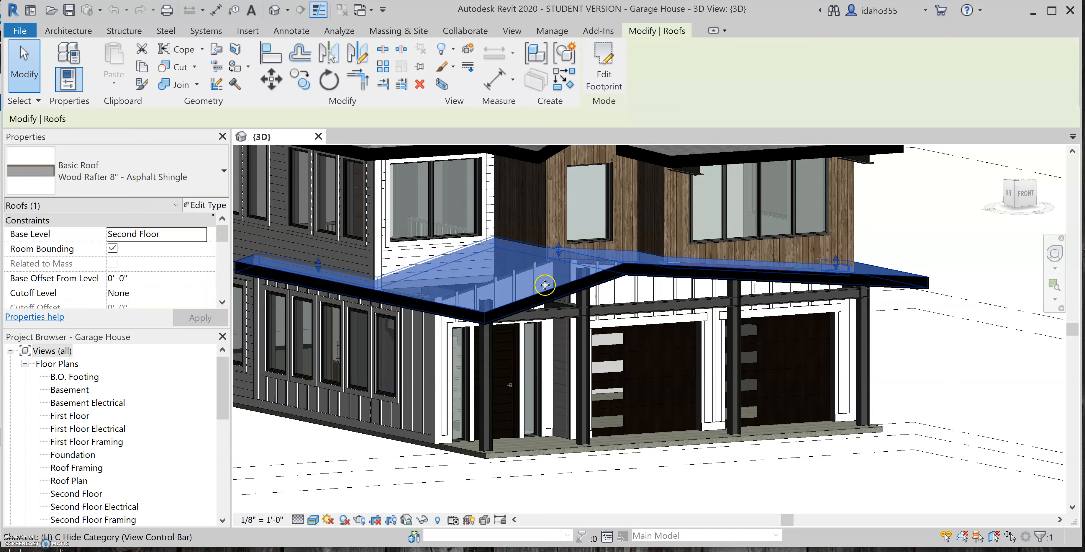
{"action": "key", "text": "Escape"}
{"action": "key", "text": "h"}
{"action": "key", "text": "h"}
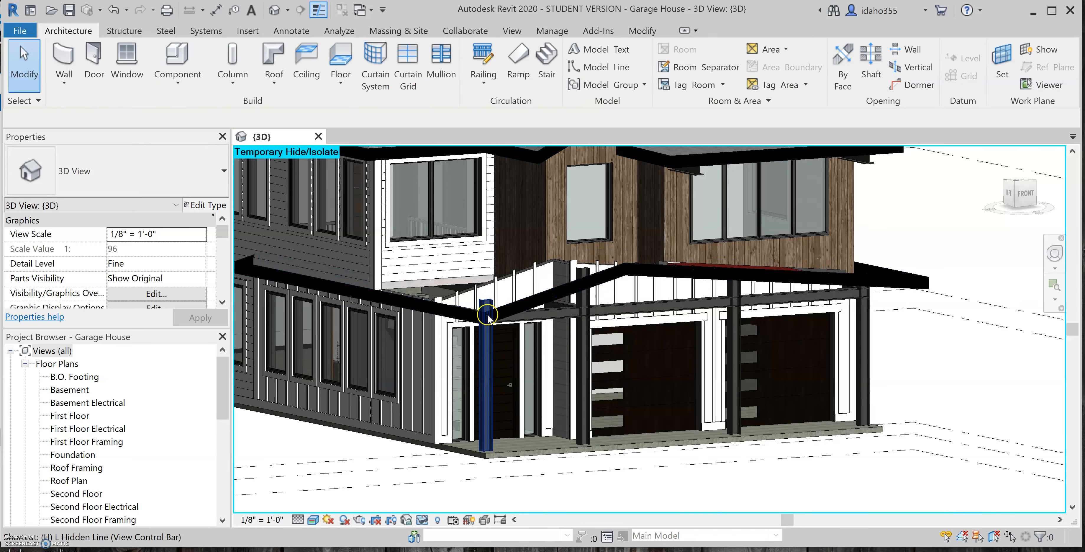
{"action": "left_click", "coordinate": [519, 311]}
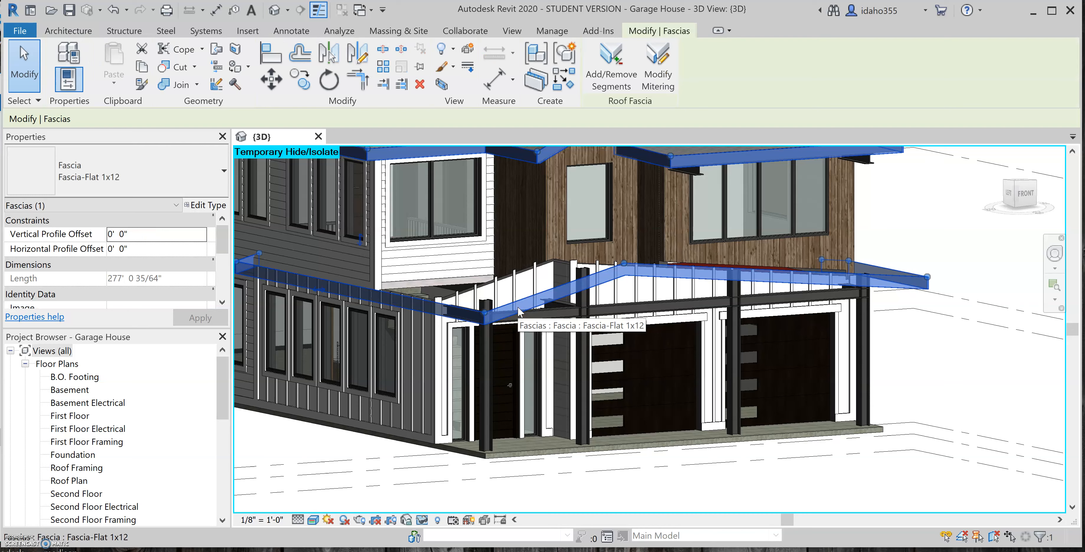
{"action": "key", "text": "h"}
{"action": "key", "text": "h"}
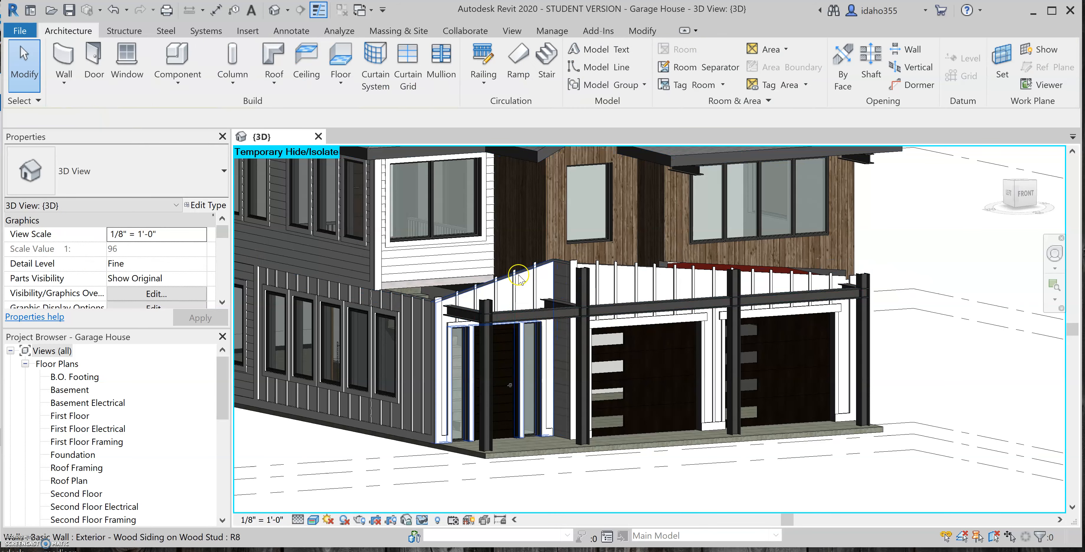
From the top view, open the front corner post for in-place editing and open its extrusion sketch.
{"action": "middle_click_drag", "start_coordinate": [549, 277], "coordinate": [545, 328], "text": "shift"}
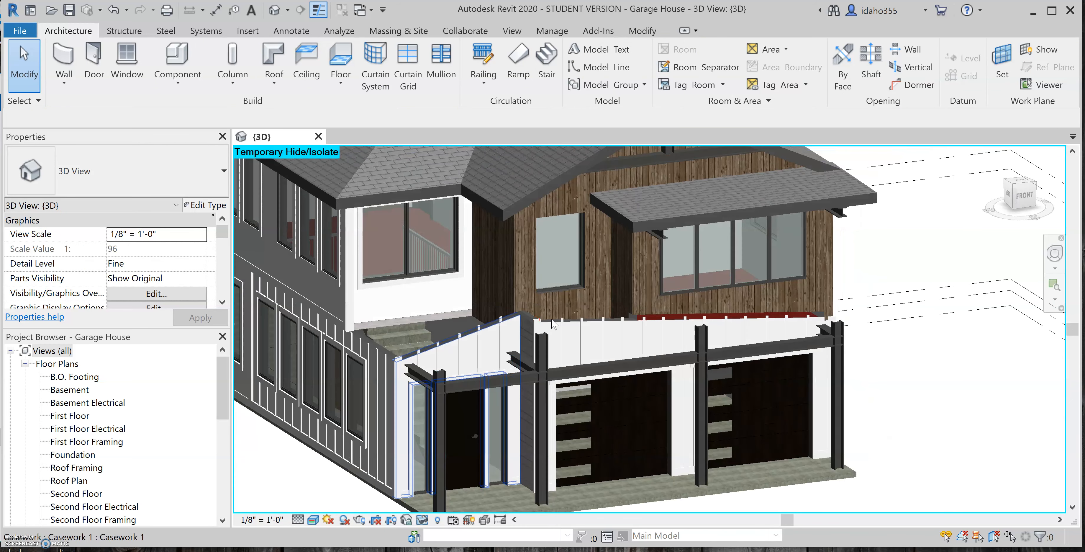
{"action": "left_click", "coordinate": [1019, 184]}
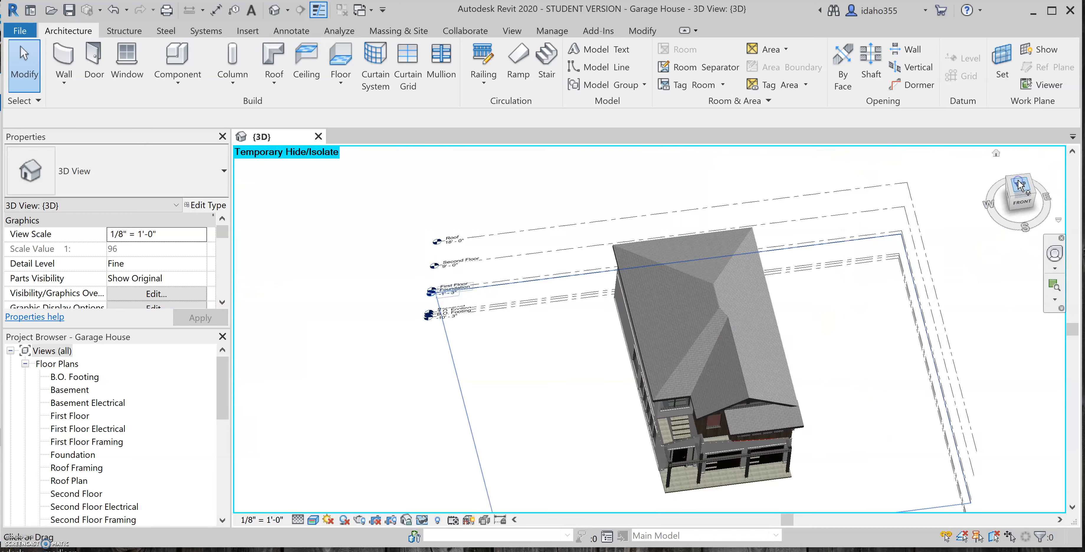
{"action": "scroll", "coordinate": [611, 385], "scroll_direction": "up", "scroll_amount": 10}
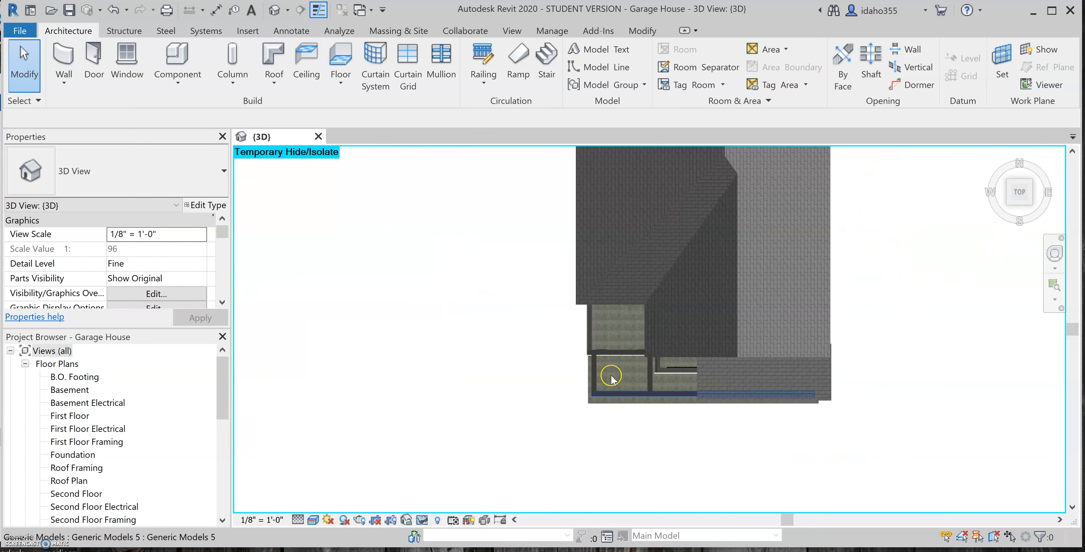
{"action": "scroll", "coordinate": [585, 369], "scroll_direction": "down", "scroll_amount": 2}
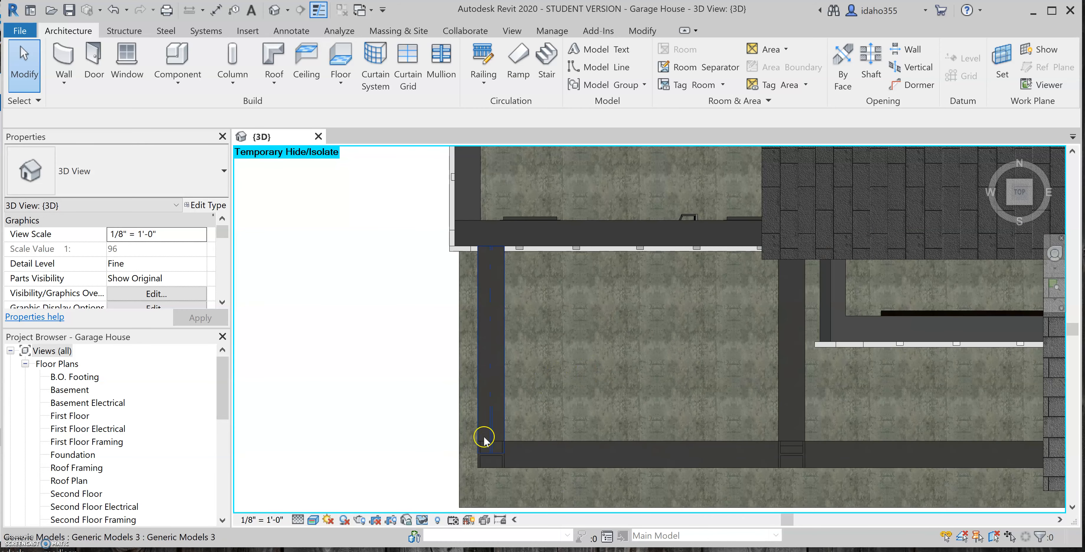
{"action": "left_click", "coordinate": [490, 453]}
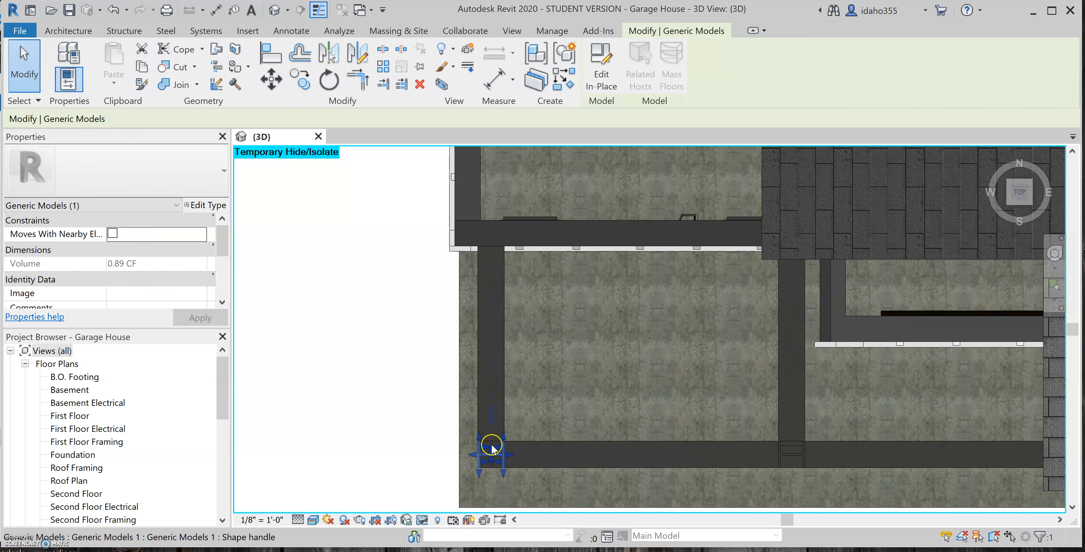
{"action": "left_click", "coordinate": [611, 83]}
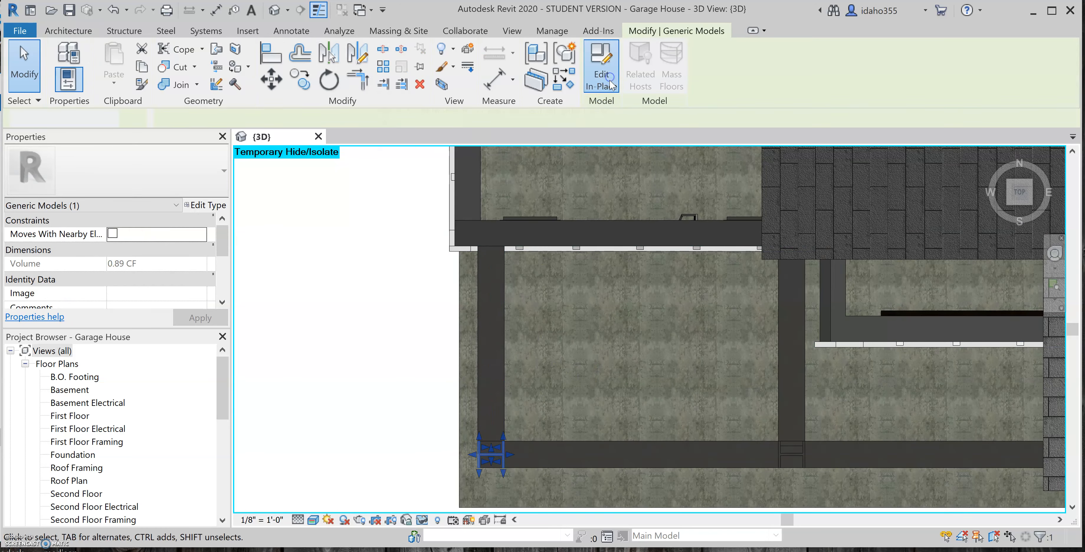
{"action": "left_click", "coordinate": [485, 453]}
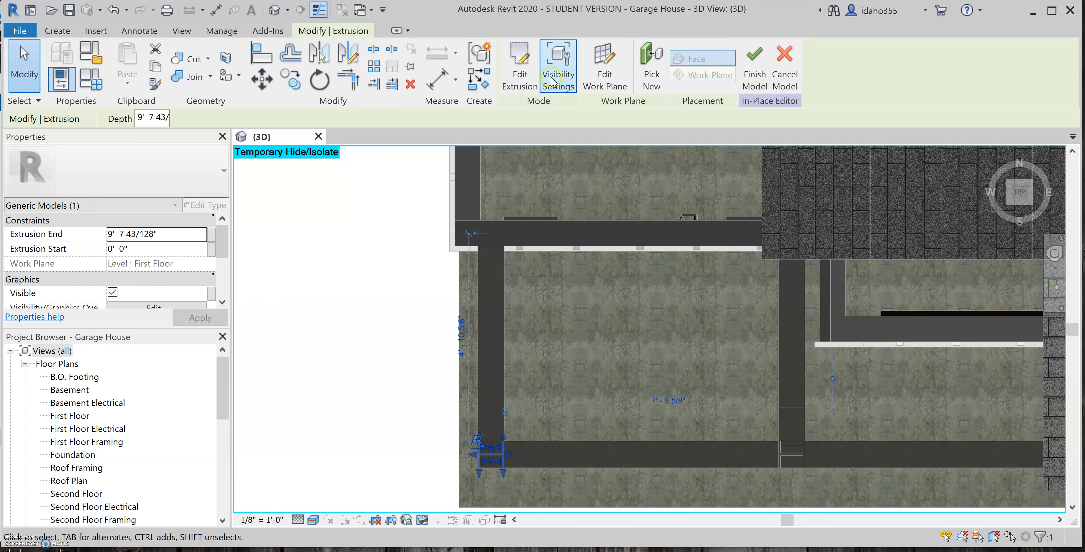
{"action": "left_click", "coordinate": [530, 77]}
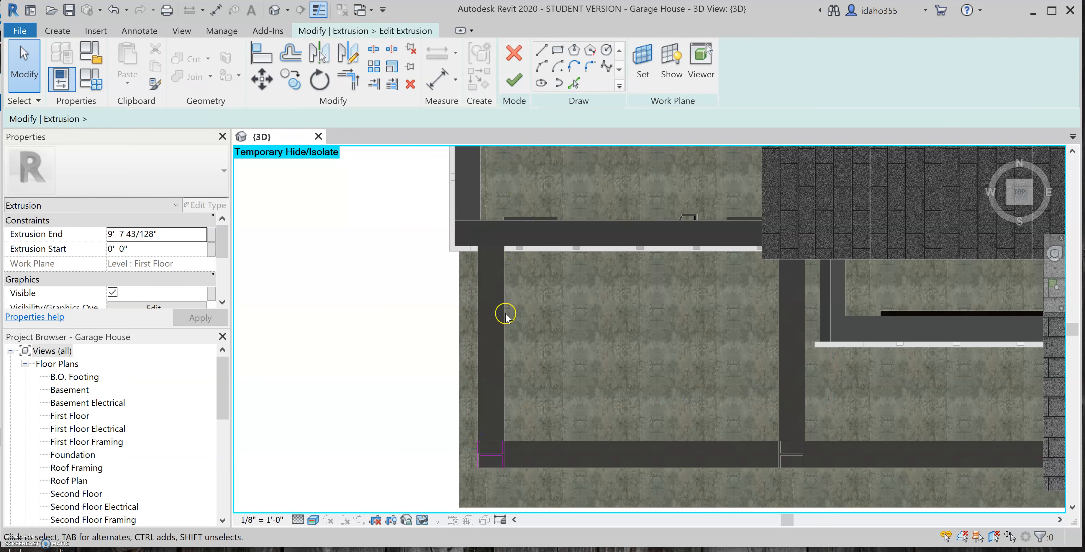
Inspect the corner post's I-shaped profile sketch at close range, and exit the sketch and the in-place model.
{"action": "scroll", "coordinate": [504, 310], "scroll_direction": "down", "scroll_amount": 2}
{"action": "scroll", "coordinate": [488, 417], "scroll_direction": "up", "scroll_amount": 3}
{"action": "scroll", "coordinate": [515, 193], "scroll_direction": "up", "scroll_amount": 2}
{"action": "scroll", "coordinate": [515, 192], "scroll_direction": "down", "scroll_amount": 2}
{"action": "scroll", "coordinate": [503, 367], "scroll_direction": "up", "scroll_amount": 3}
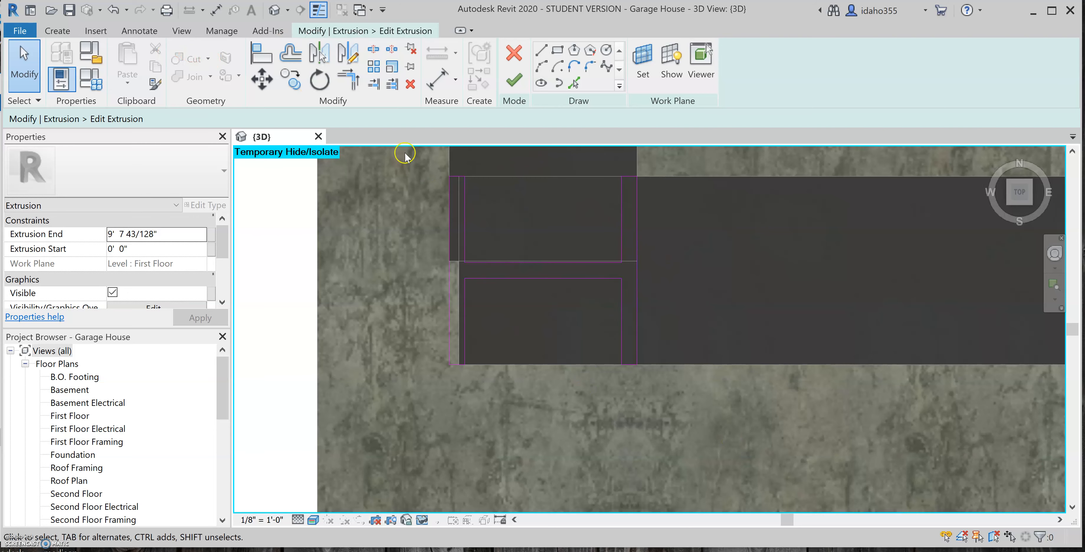
{"action": "scroll", "coordinate": [487, 257], "scroll_direction": "down", "scroll_amount": 3}
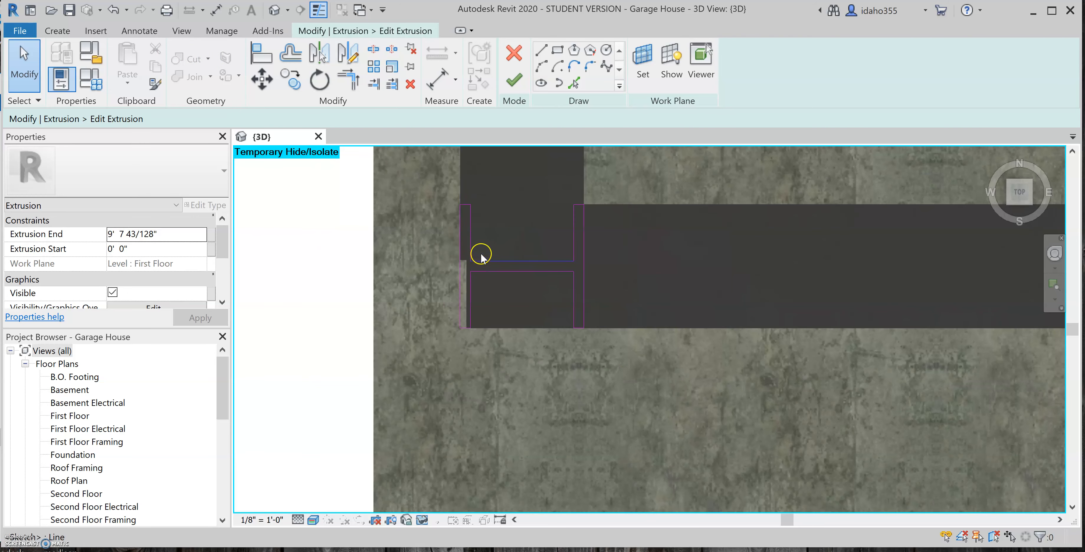
{"action": "scroll", "coordinate": [549, 355], "scroll_direction": "down", "scroll_amount": 3}
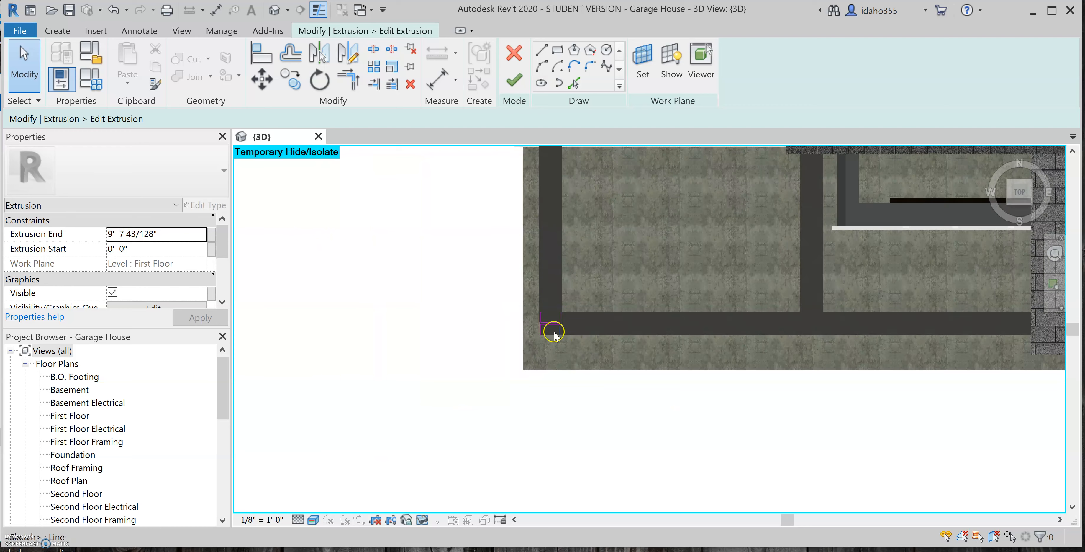
{"action": "scroll", "coordinate": [545, 310], "scroll_direction": "up", "scroll_amount": 5}
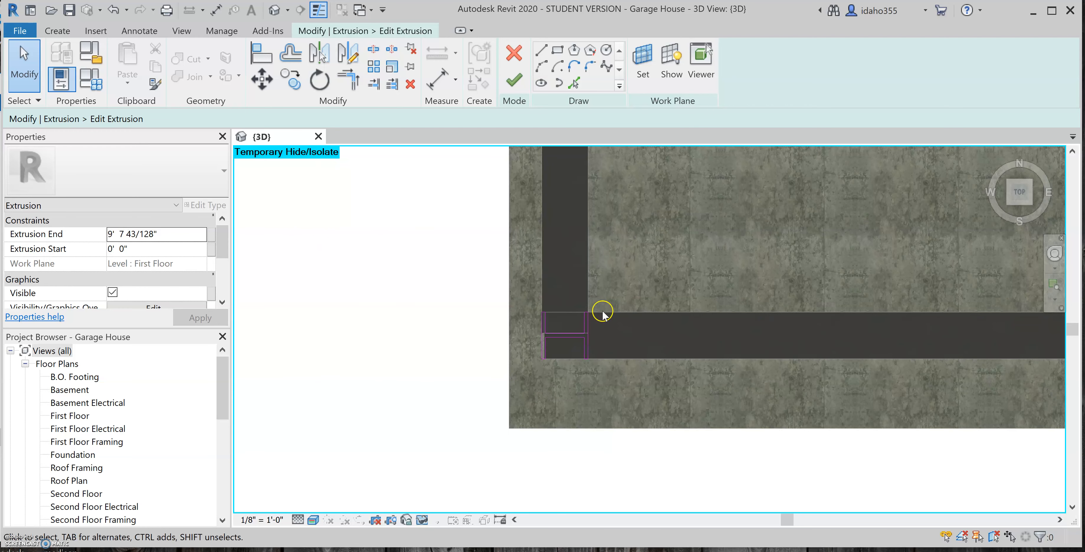
{"action": "scroll", "coordinate": [575, 310], "scroll_direction": "up", "scroll_amount": 5}
{"action": "left_click", "coordinate": [514, 80]}
{"action": "left_click", "coordinate": [674, 59]}
Examine the exposed porch posts and beams in 3D, closing in on the connection at the front corner post.
{"action": "scroll", "coordinate": [522, 337], "scroll_direction": "down", "scroll_amount": 5}
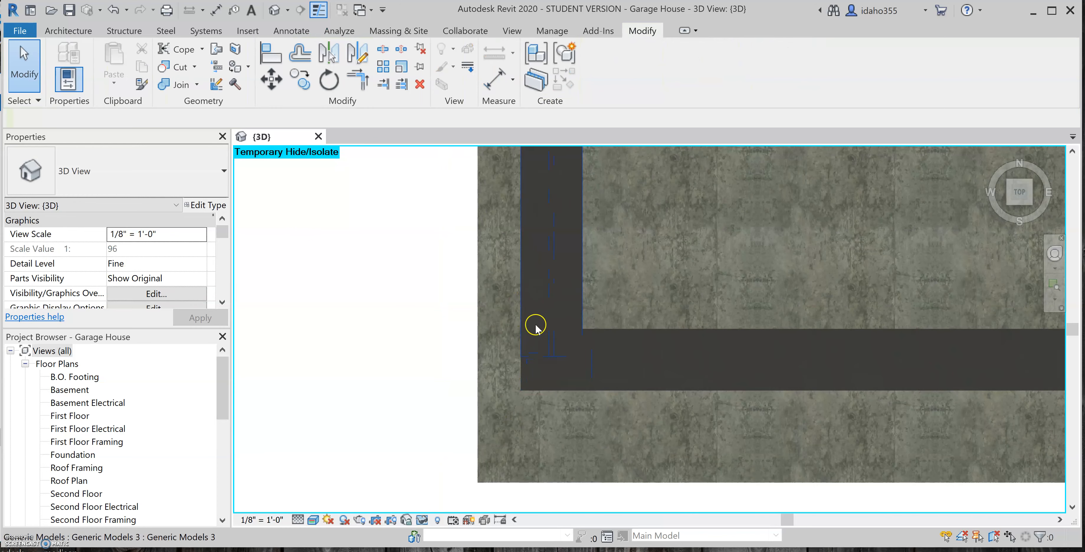
{"action": "middle_click_drag", "start_coordinate": [571, 378], "coordinate": [641, 143], "text": "shift"}
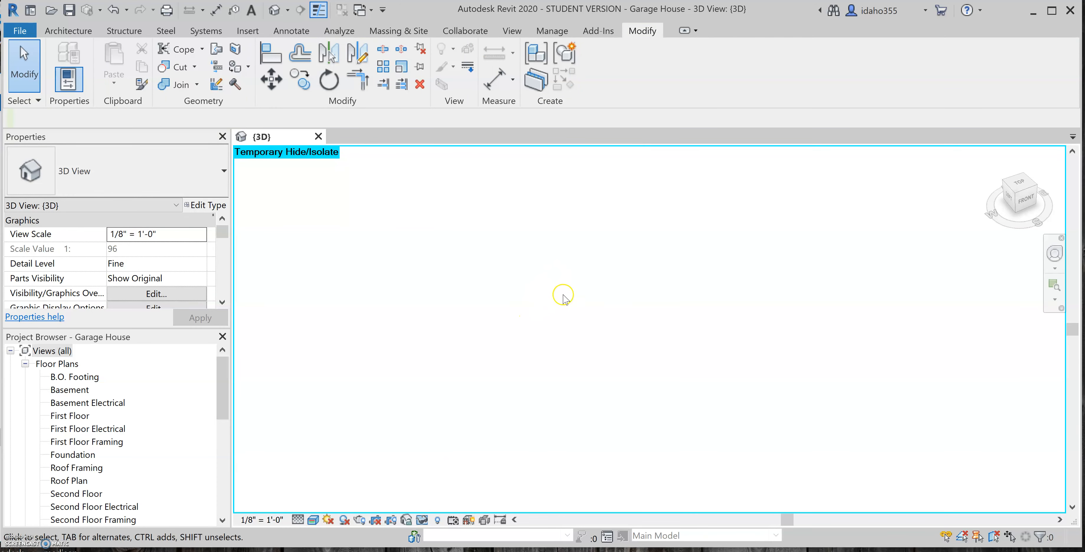
{"action": "scroll", "coordinate": [668, 309], "scroll_direction": "down", "scroll_amount": 6}
{"action": "scroll", "coordinate": [870, 219], "scroll_direction": "up", "scroll_amount": 5}
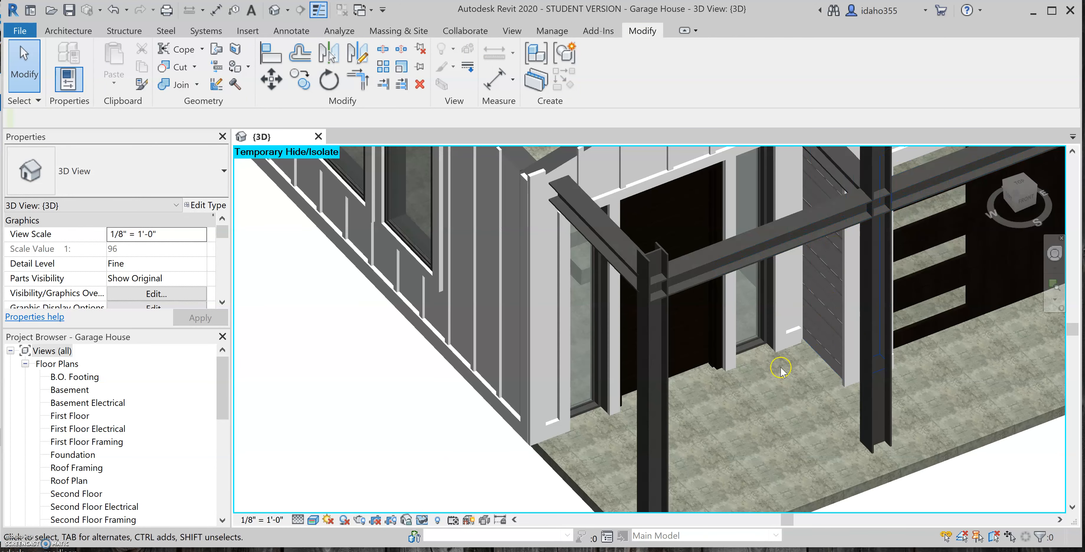
{"action": "scroll", "coordinate": [741, 389], "scroll_direction": "down", "scroll_amount": 5}
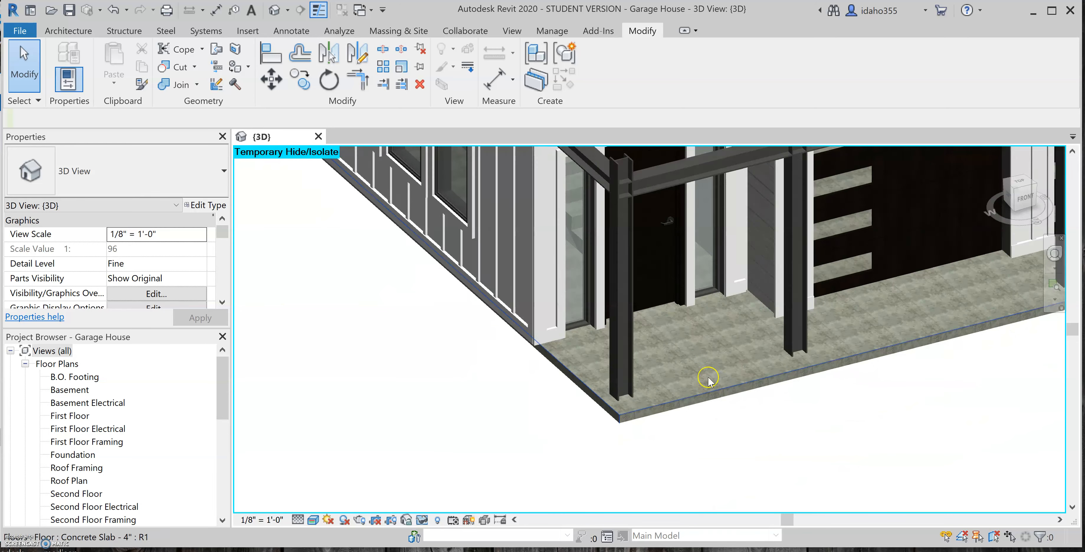
{"action": "scroll", "coordinate": [725, 228], "scroll_direction": "up", "scroll_amount": 3}
{"action": "scroll", "coordinate": [528, 291], "scroll_direction": "down", "scroll_amount": 2}
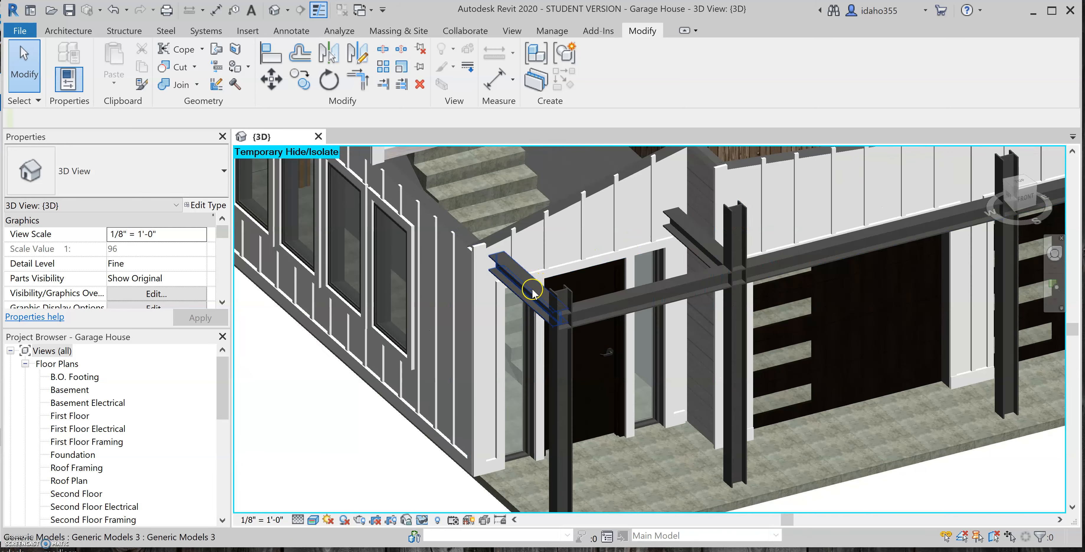
{"action": "scroll", "coordinate": [733, 177], "scroll_direction": "up", "scroll_amount": 2}
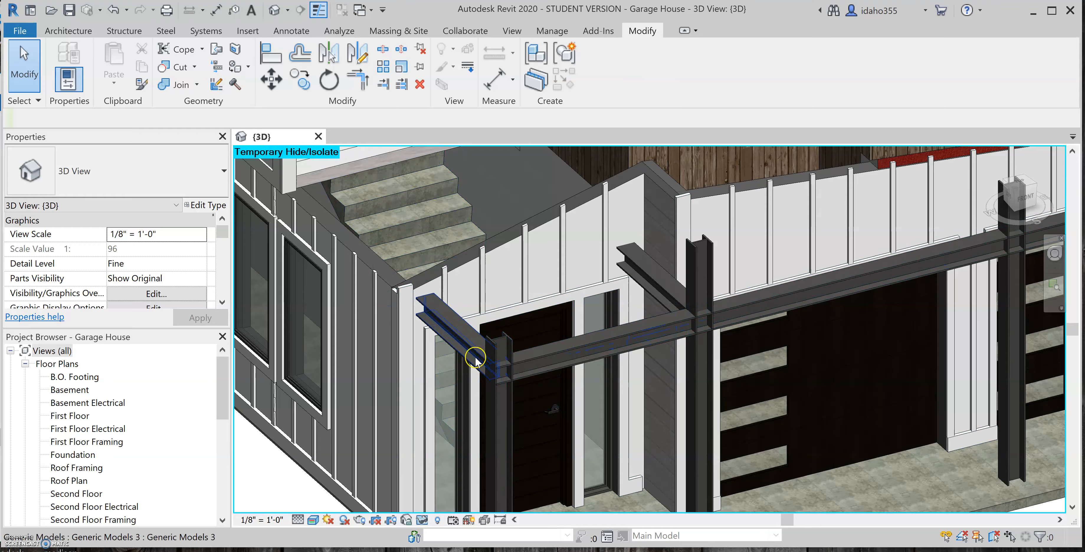
{"action": "scroll", "coordinate": [489, 348], "scroll_direction": "up", "scroll_amount": 5}
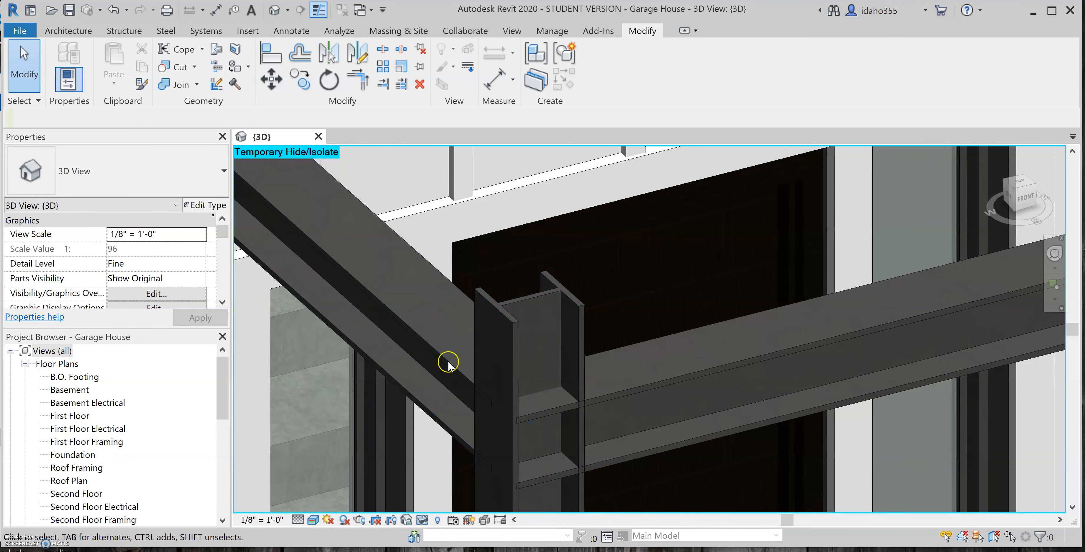
Reset the temporary hide in the 3D view to restore the lower porch roof and its fascia.
{"action": "scroll", "coordinate": [422, 323], "scroll_direction": "down", "scroll_amount": 6}
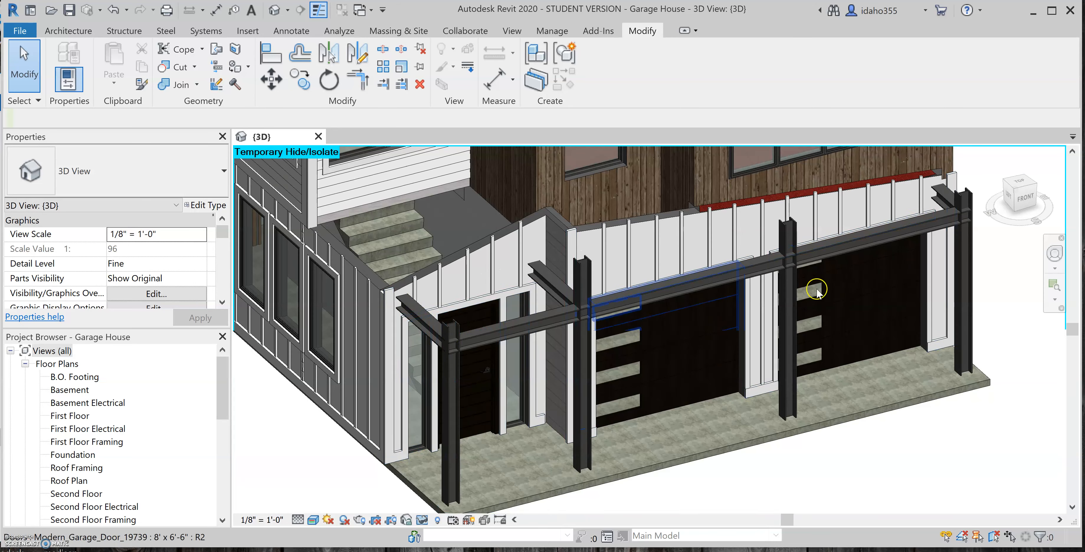
{"action": "scroll", "coordinate": [601, 325], "scroll_direction": "down", "scroll_amount": 3}
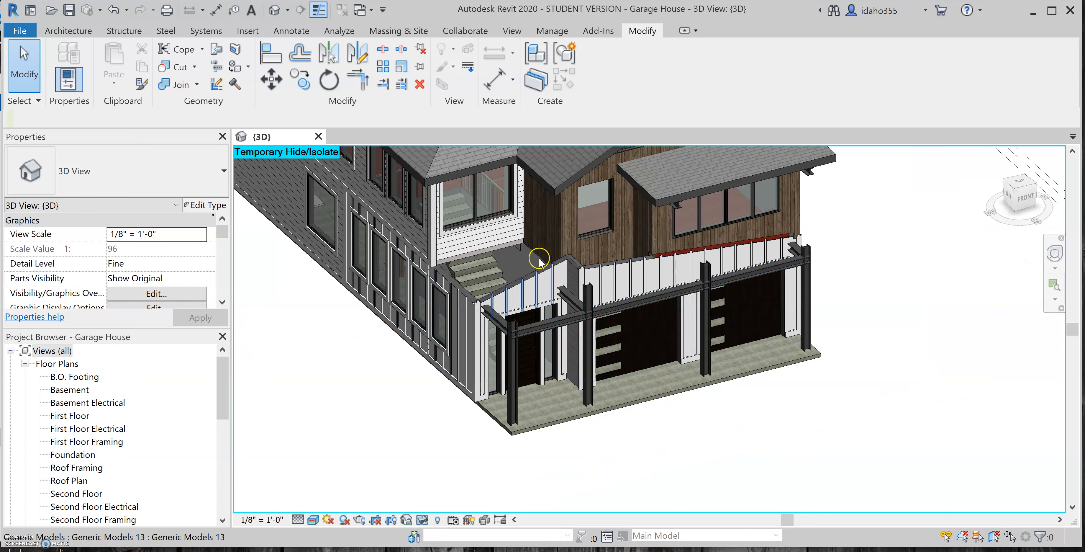
{"action": "scroll", "coordinate": [540, 257], "scroll_direction": "up", "scroll_amount": 2}
{"action": "scroll", "coordinate": [400, 360], "scroll_direction": "up", "scroll_amount": 1}
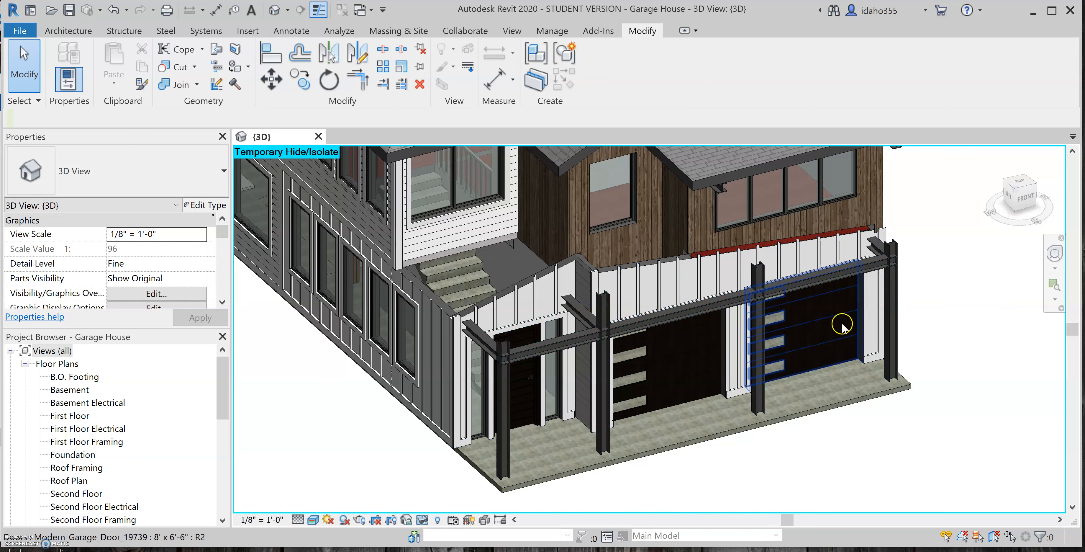
{"action": "key", "text": "h"}
{"action": "key", "text": "r"}
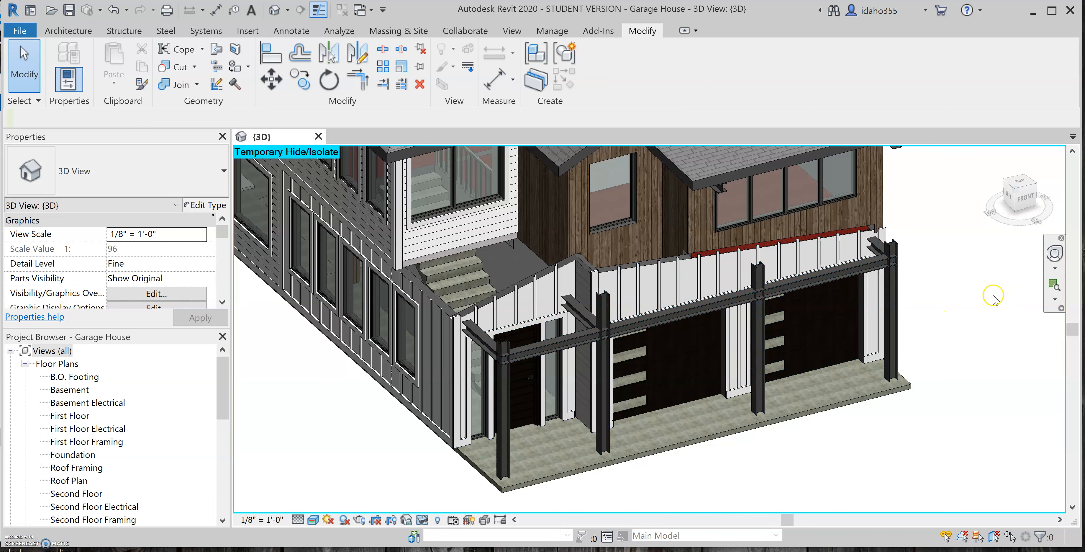
Examine the white casework trim around the front entry door and garage doors from a low viewpoint.
{"action": "scroll", "coordinate": [457, 351], "scroll_direction": "down", "scroll_amount": 1}
{"action": "middle_click_drag", "start_coordinate": [540, 432], "coordinate": [620, 372], "text": "shift"}
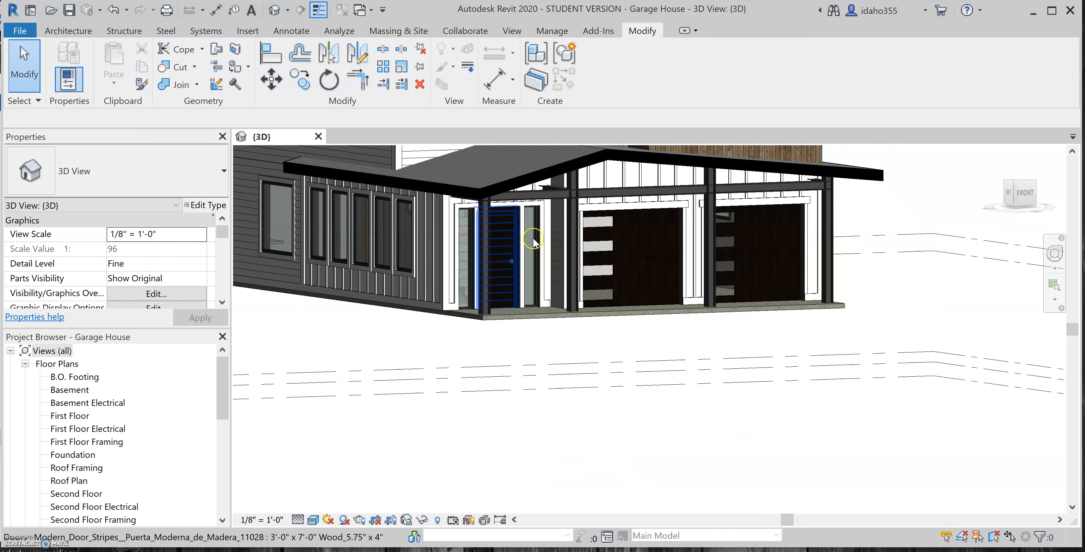
{"action": "scroll", "coordinate": [548, 218], "scroll_direction": "up", "scroll_amount": 4}
{"action": "scroll", "coordinate": [531, 202], "scroll_direction": "up", "scroll_amount": 2}
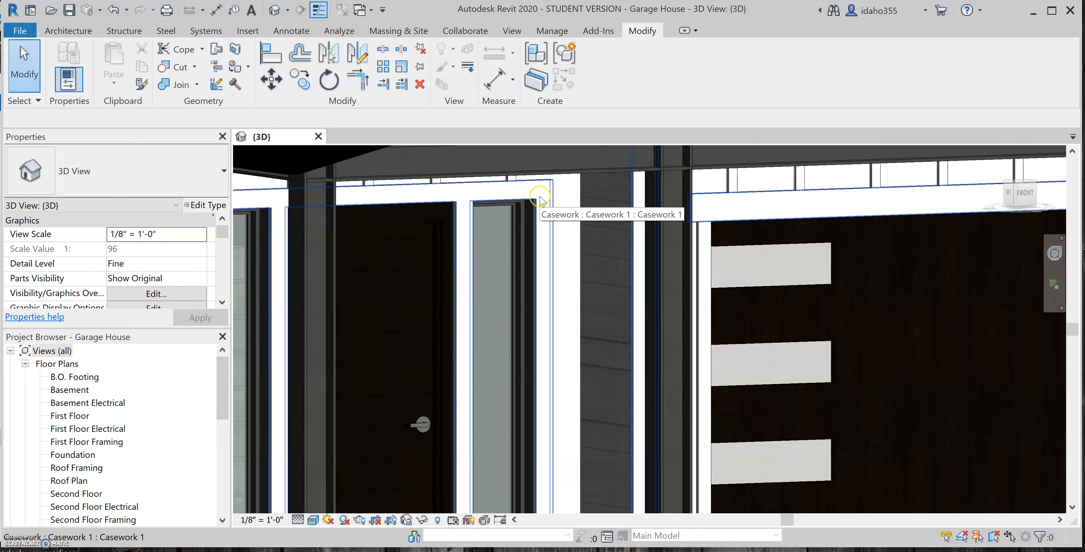
{"action": "left_click", "coordinate": [540, 200]}
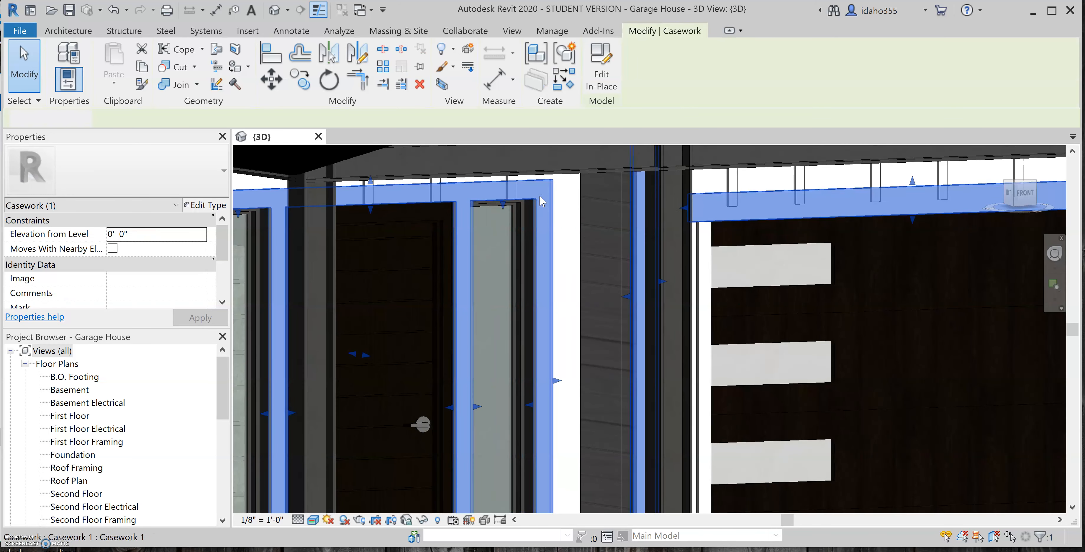
{"action": "key", "text": "Escape"}
{"action": "scroll", "coordinate": [695, 264], "scroll_direction": "down", "scroll_amount": 4}
{"action": "scroll", "coordinate": [695, 264], "scroll_direction": "down", "scroll_amount": 2}
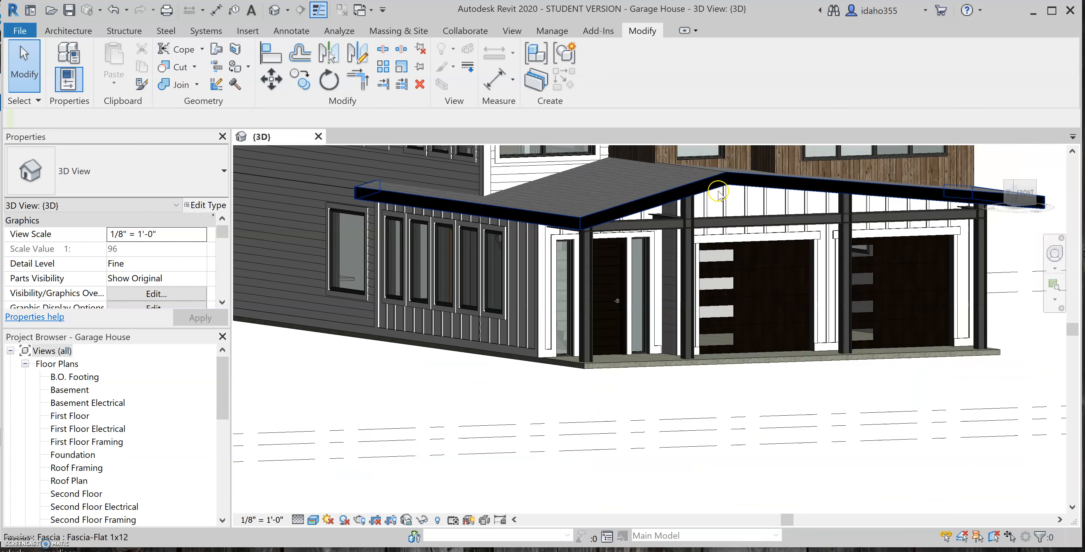
From the front view, open the battens above the garage doors for in-place editing and open their extrusion sketch.
{"action": "left_click", "coordinate": [725, 202]}
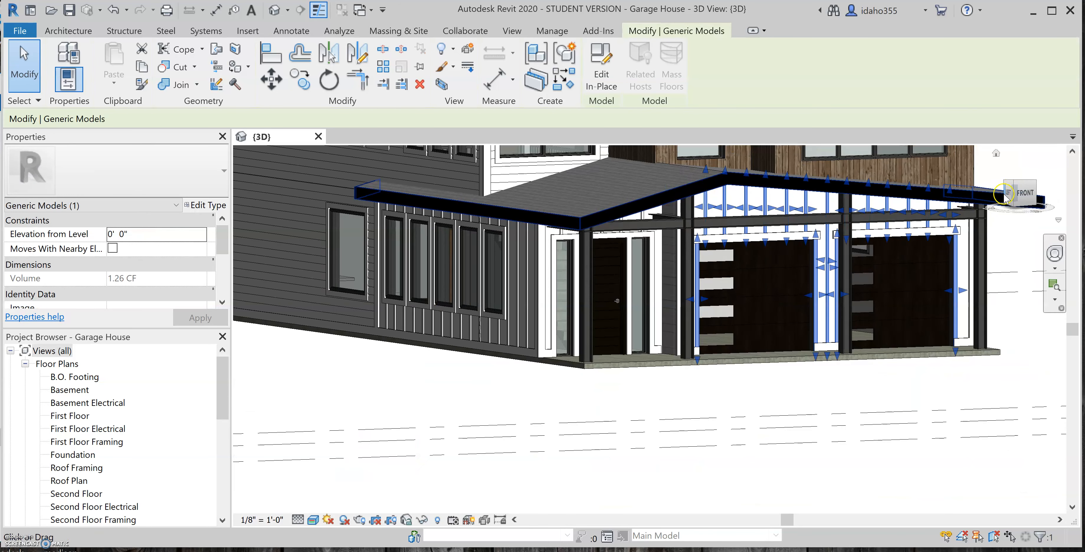
{"action": "left_click", "coordinate": [985, 205]}
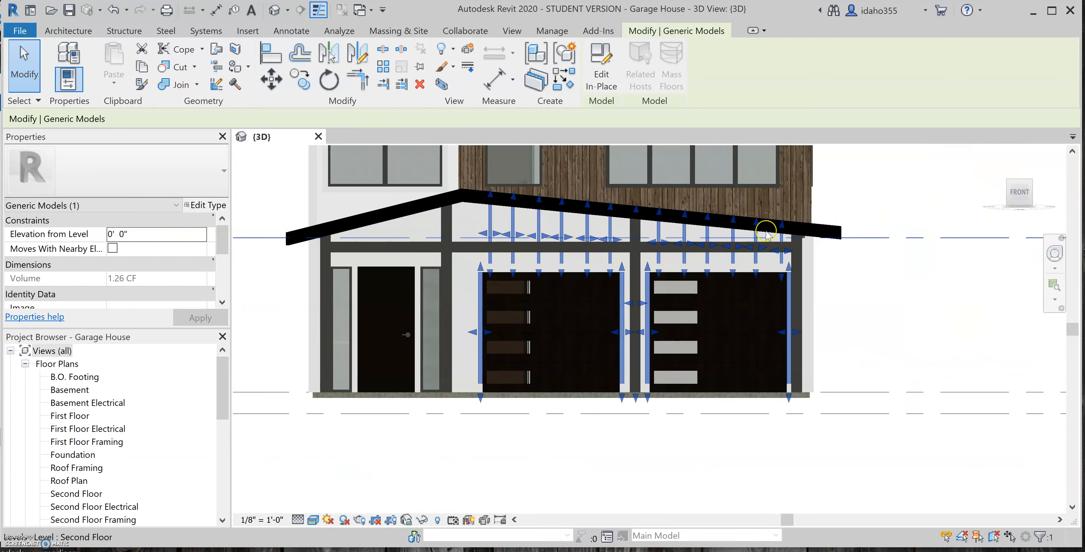
{"action": "scroll", "coordinate": [507, 248], "scroll_direction": "up", "scroll_amount": 3}
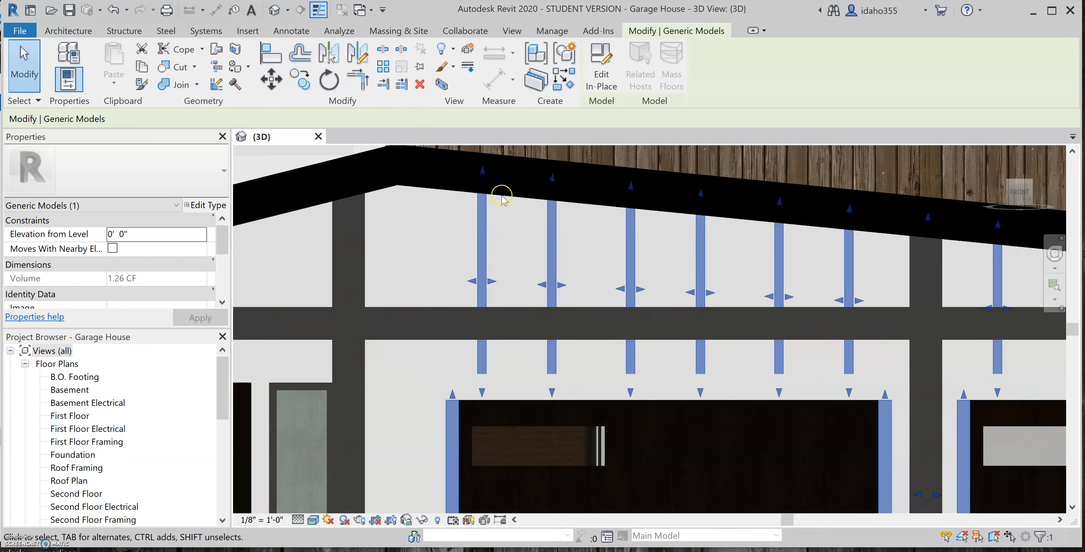
{"action": "left_click", "coordinate": [606, 72]}
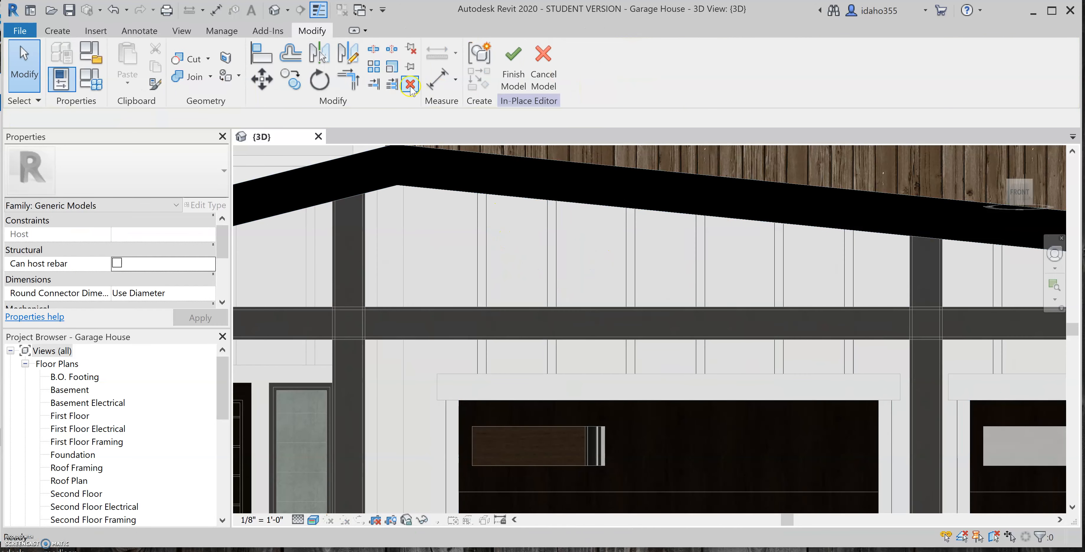
{"action": "left_click", "coordinate": [485, 228]}
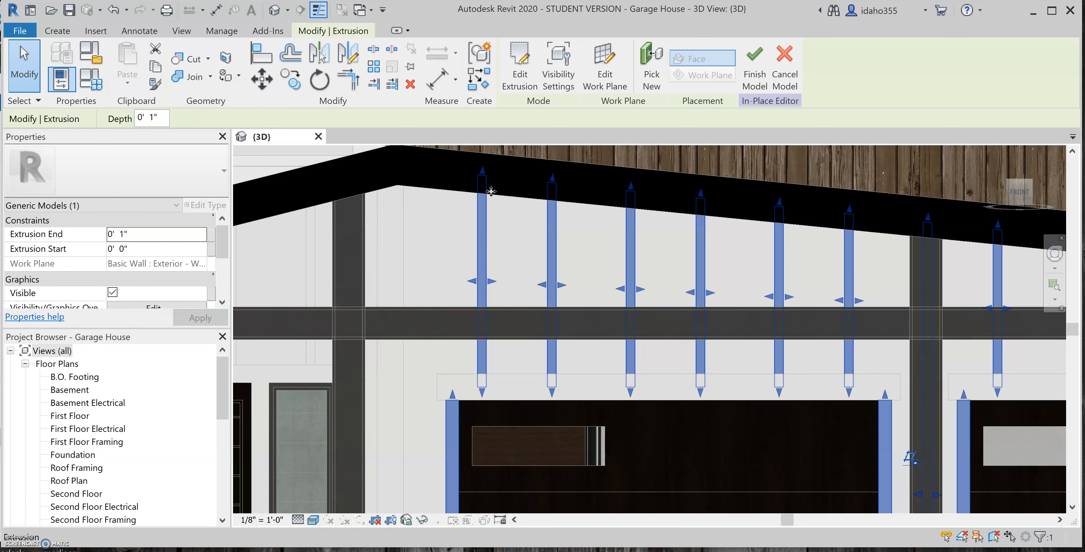
{"action": "left_click", "coordinate": [522, 74]}
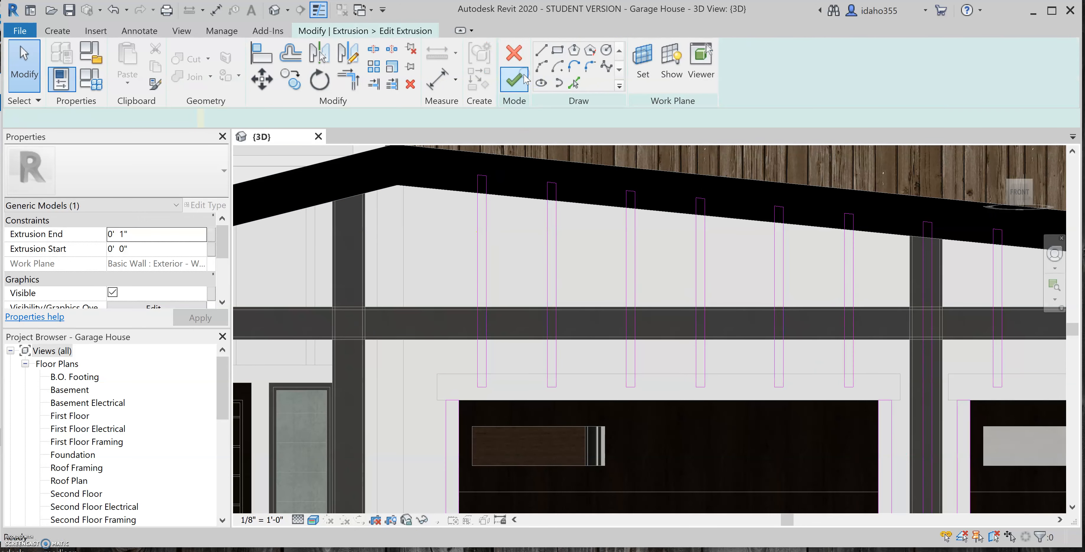
Inspect the rectangular batten outlines in the sketch, and finish both the sketch and the in-place model.
{"action": "scroll", "coordinate": [402, 225], "scroll_direction": "down", "scroll_amount": 4}
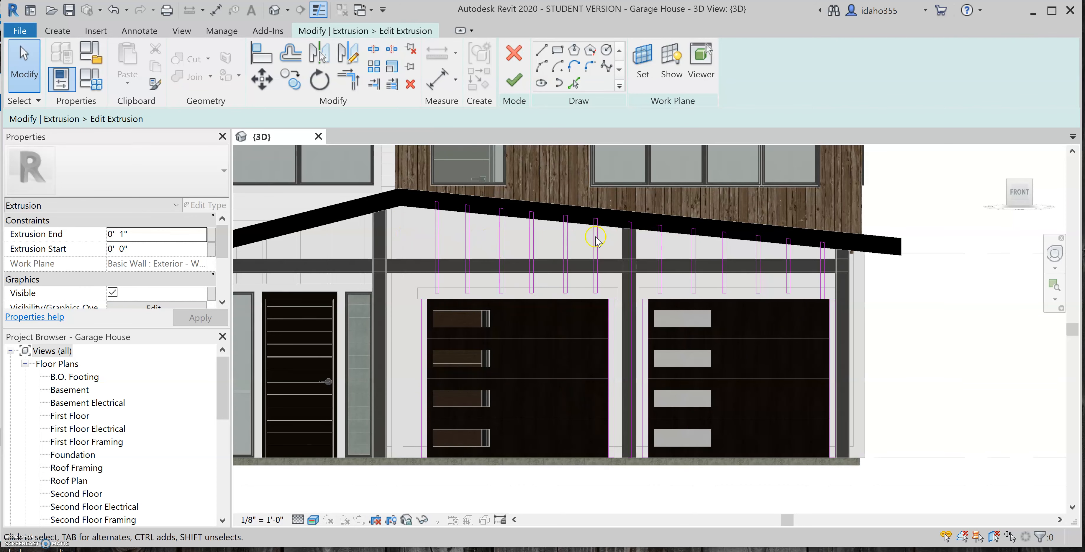
{"action": "scroll", "coordinate": [428, 236], "scroll_direction": "up", "scroll_amount": 2}
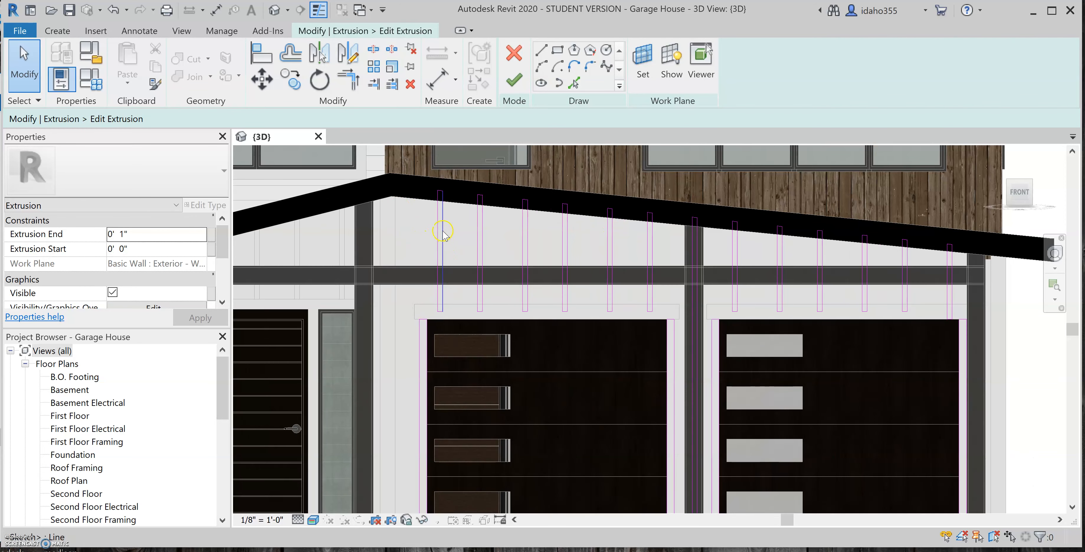
{"action": "left_click", "coordinate": [515, 80]}
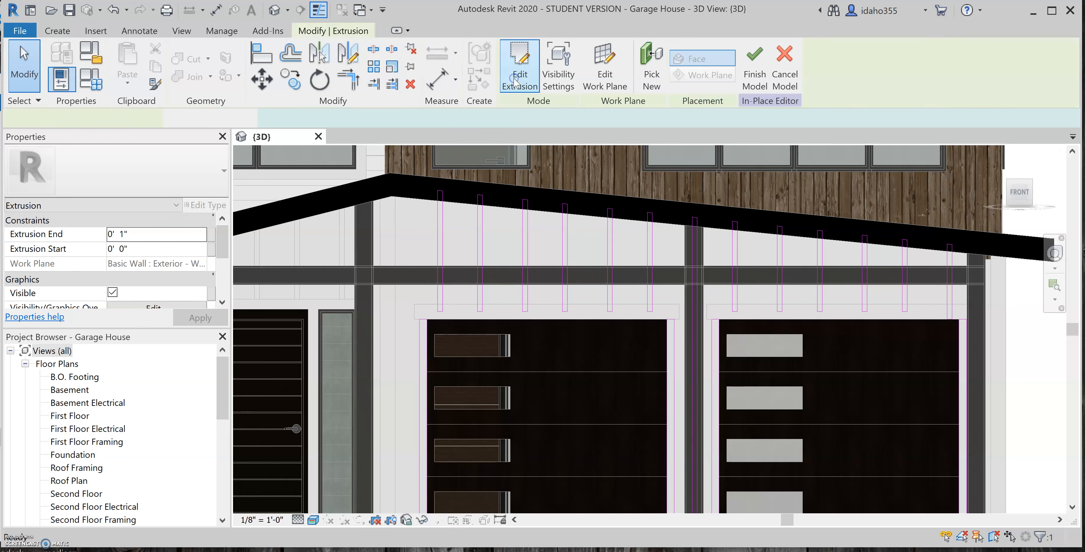
{"action": "left_click", "coordinate": [755, 67]}
{"action": "scroll", "coordinate": [544, 244], "scroll_direction": "down", "scroll_amount": 2}
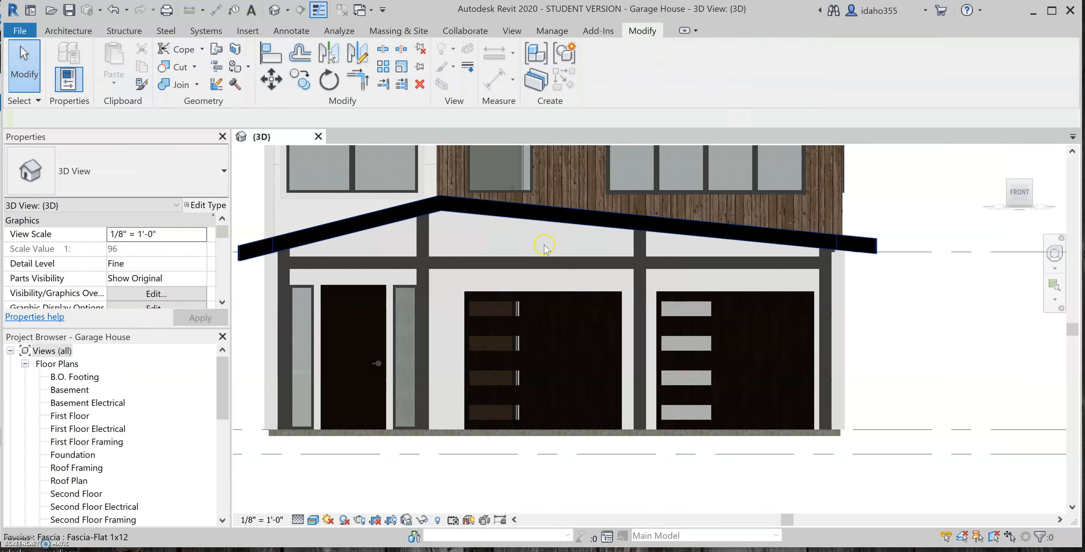
Open the horizontal lap siding on the house's left wall for in-place editing and open its extrusion sketch.
{"action": "scroll", "coordinate": [545, 245], "scroll_direction": "down", "scroll_amount": 3}
{"action": "middle_click_drag", "start_coordinate": [431, 355], "coordinate": [617, 363], "text": "shift"}
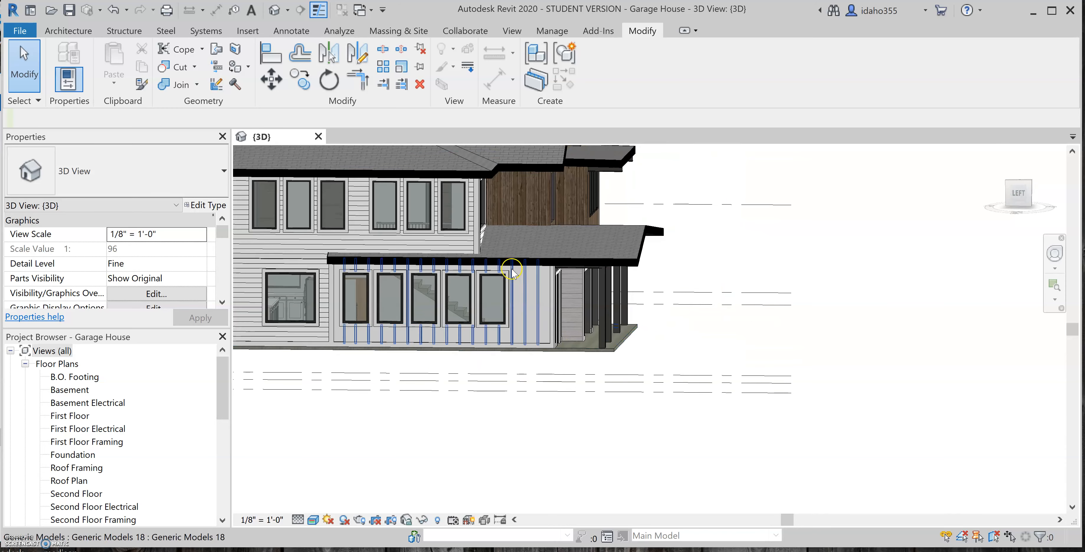
{"action": "scroll", "coordinate": [517, 275], "scroll_direction": "down", "scroll_amount": 2}
{"action": "scroll", "coordinate": [501, 233], "scroll_direction": "down", "scroll_amount": 3}
{"action": "scroll", "coordinate": [424, 232], "scroll_direction": "up", "scroll_amount": 1}
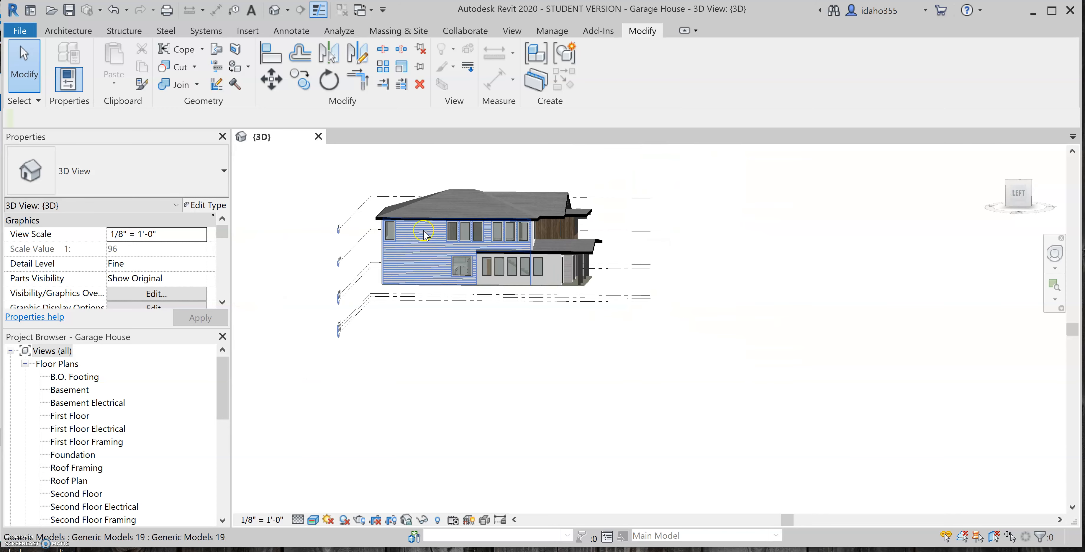
{"action": "scroll", "coordinate": [424, 235], "scroll_direction": "up", "scroll_amount": 5}
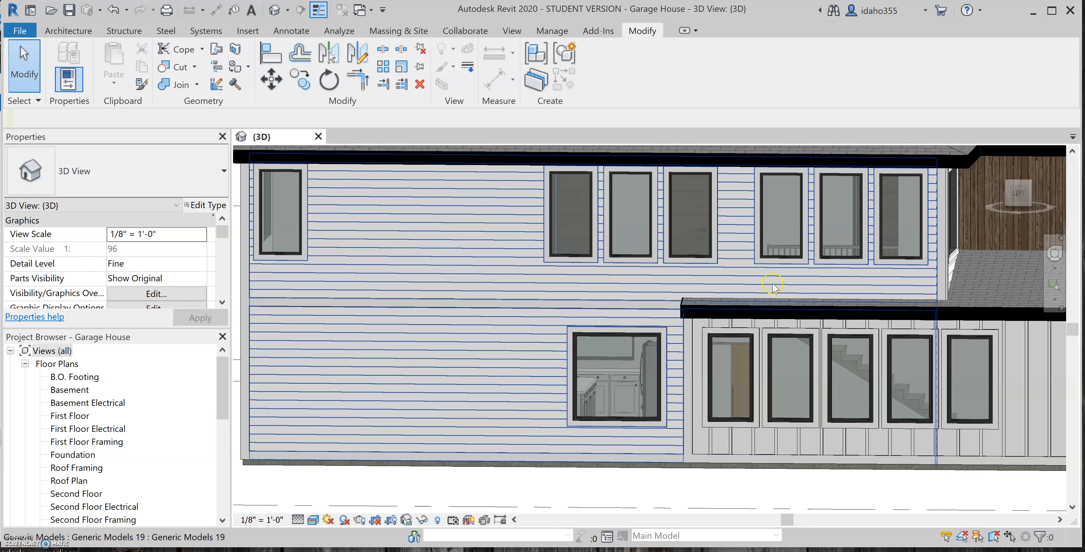
{"action": "left_click", "coordinate": [1008, 195]}
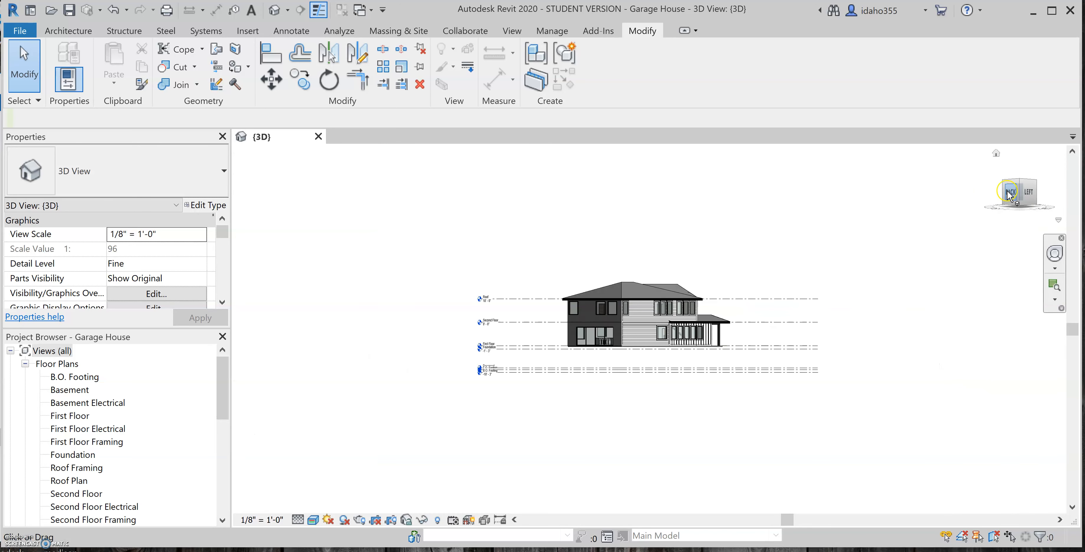
{"action": "scroll", "coordinate": [533, 359], "scroll_direction": "up", "scroll_amount": 8}
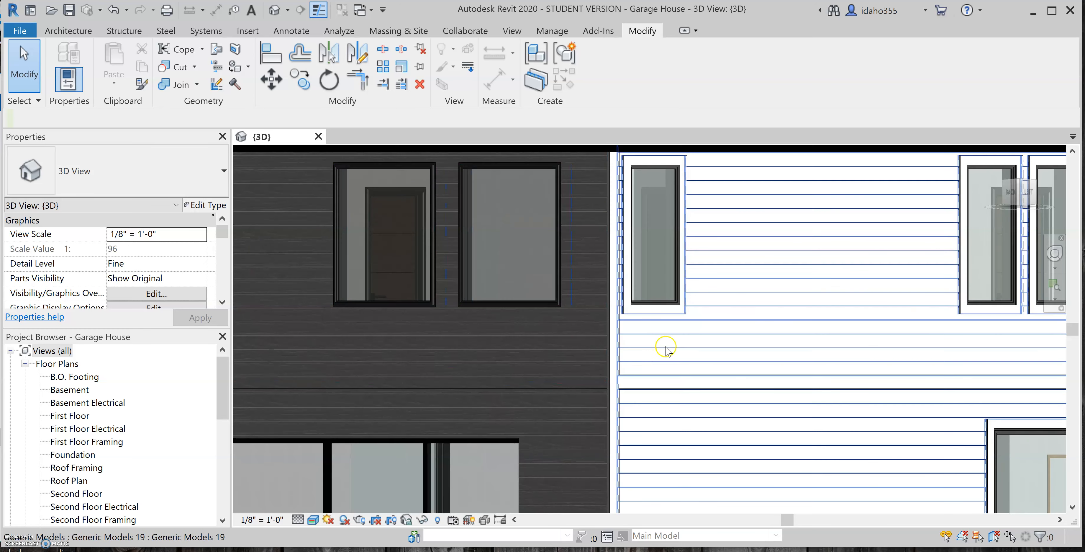
{"action": "left_click", "coordinate": [665, 350]}
{"action": "scroll", "coordinate": [484, 312], "scroll_direction": "down", "scroll_amount": 2}
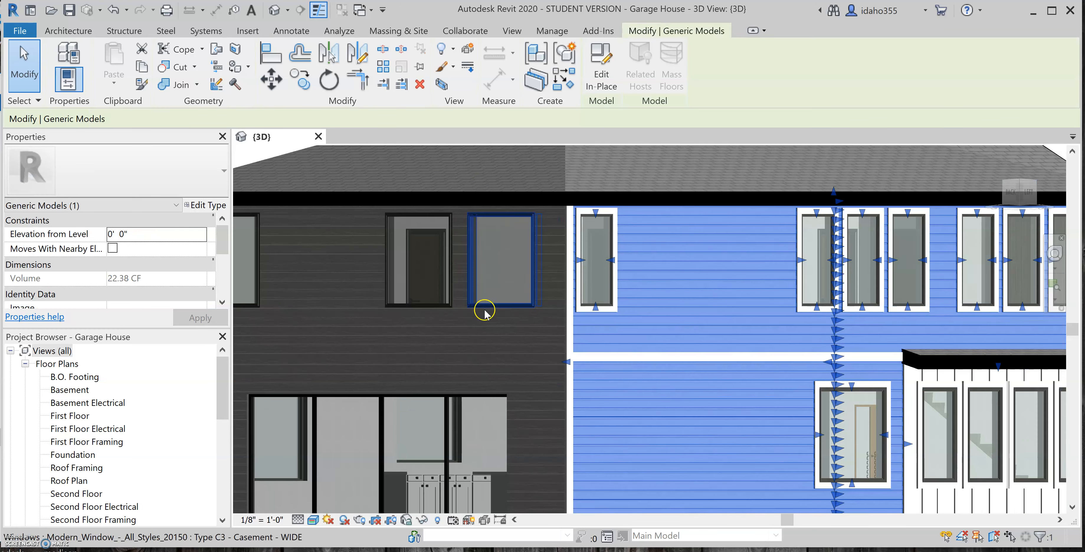
{"action": "left_click", "coordinate": [601, 68]}
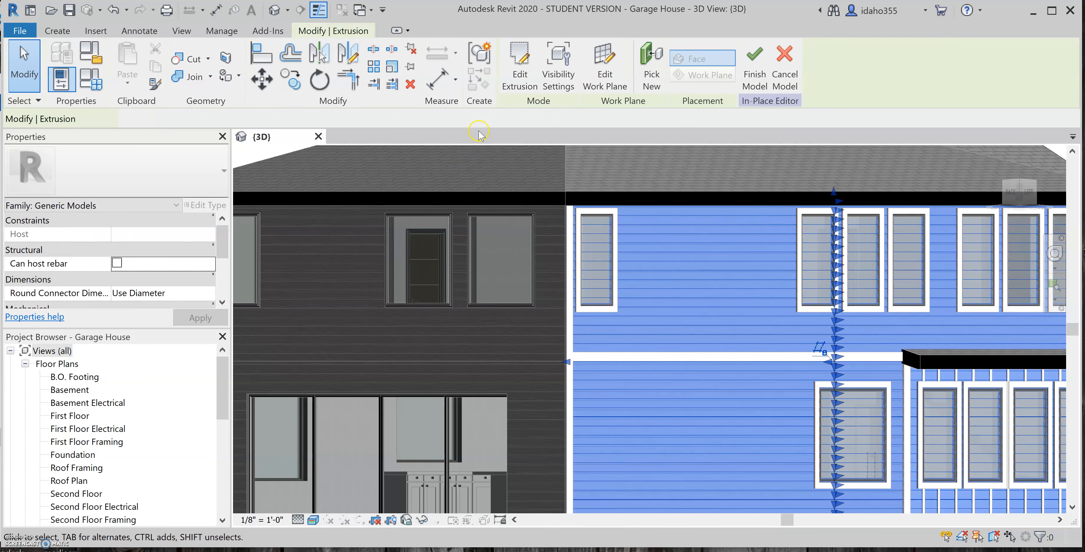
{"action": "left_click", "coordinate": [520, 68]}
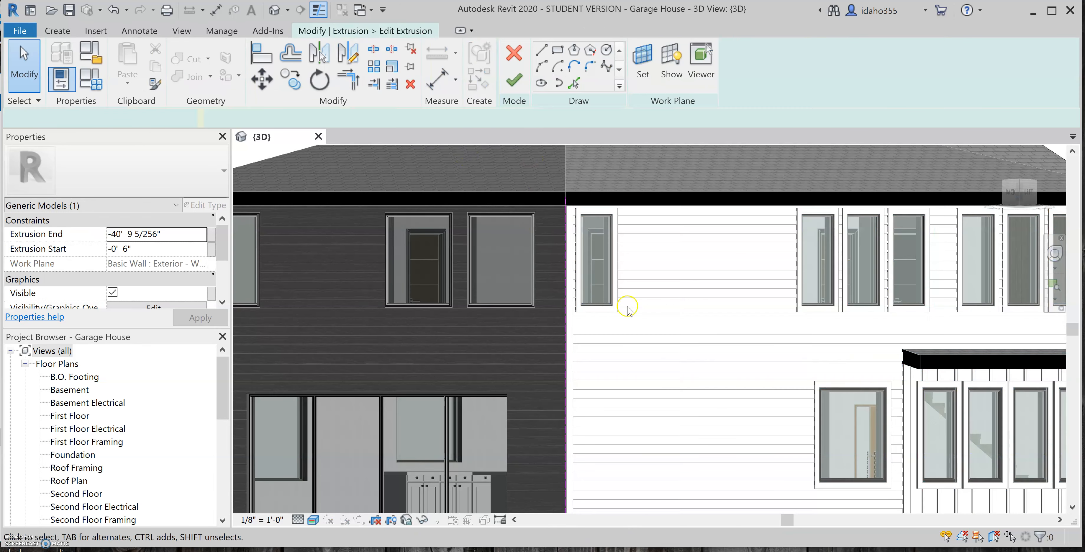
Inspect the lap siding's sawtooth profile sketch along the wall edge at close range from the back view.
{"action": "left_click", "coordinate": [1011, 194]}
{"action": "scroll", "coordinate": [674, 317], "scroll_direction": "up", "scroll_amount": 3}
{"action": "scroll", "coordinate": [682, 321], "scroll_direction": "up", "scroll_amount": 6}
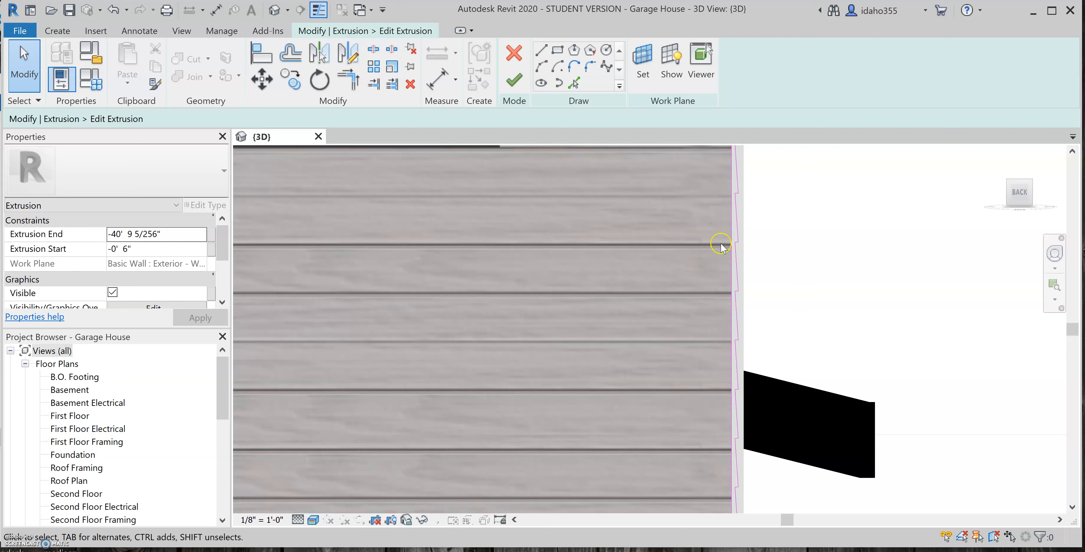
{"action": "scroll", "coordinate": [722, 260], "scroll_direction": "up", "scroll_amount": 3}
{"action": "scroll", "coordinate": [761, 255], "scroll_direction": "up", "scroll_amount": 2}
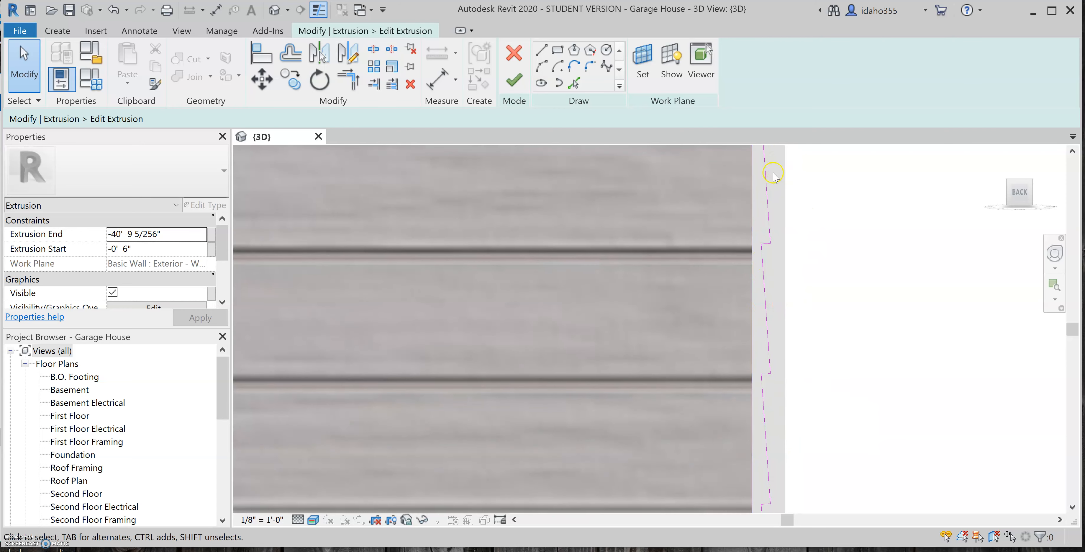
{"action": "scroll", "coordinate": [630, 262], "scroll_direction": "down", "scroll_amount": 5}
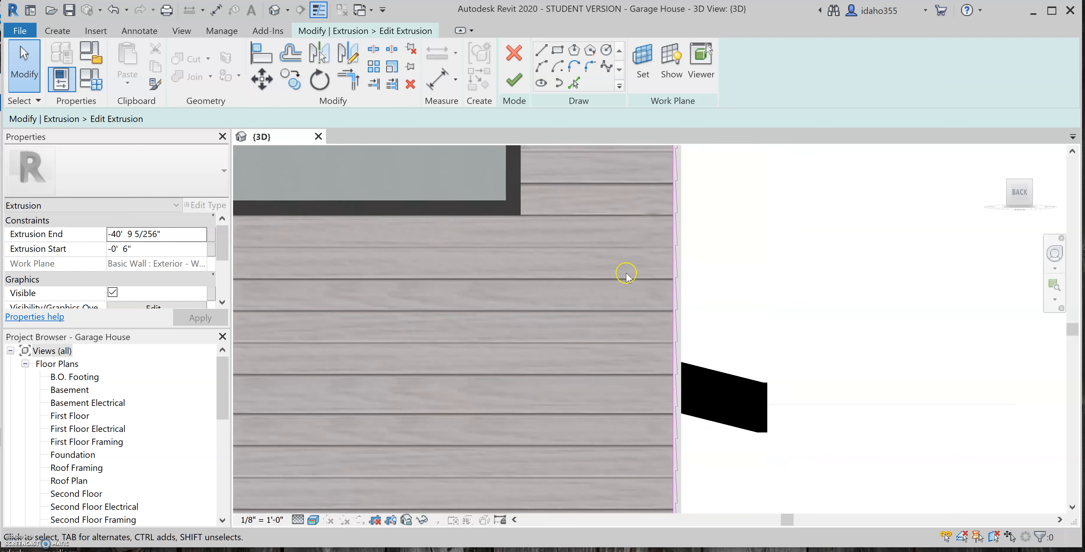
{"action": "scroll", "coordinate": [668, 407], "scroll_direction": "down", "scroll_amount": 3}
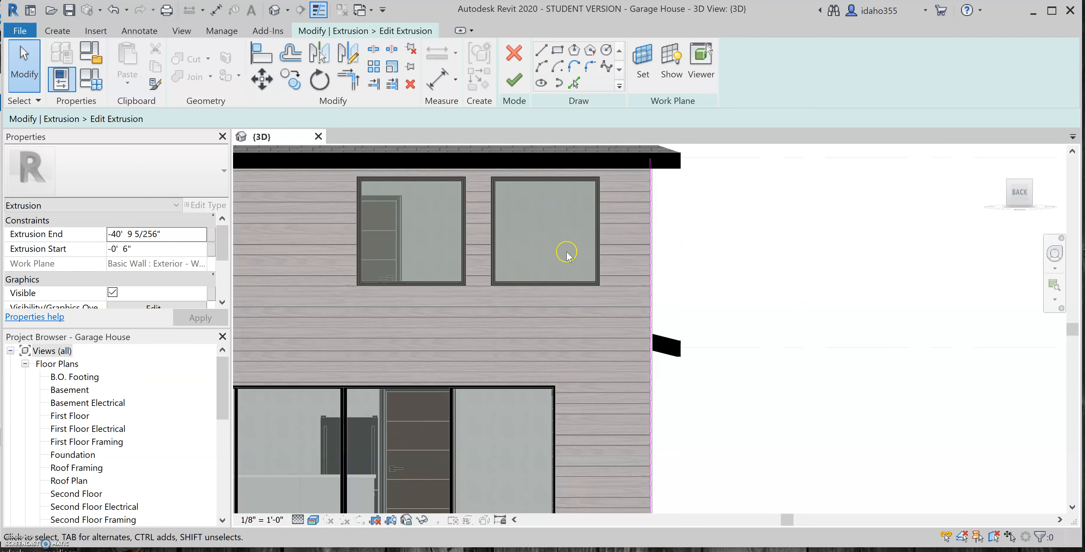
Briefly show the siding sketch's work plane, and finish both the sketch and the in-place model.
{"action": "left_click", "coordinate": [677, 77]}
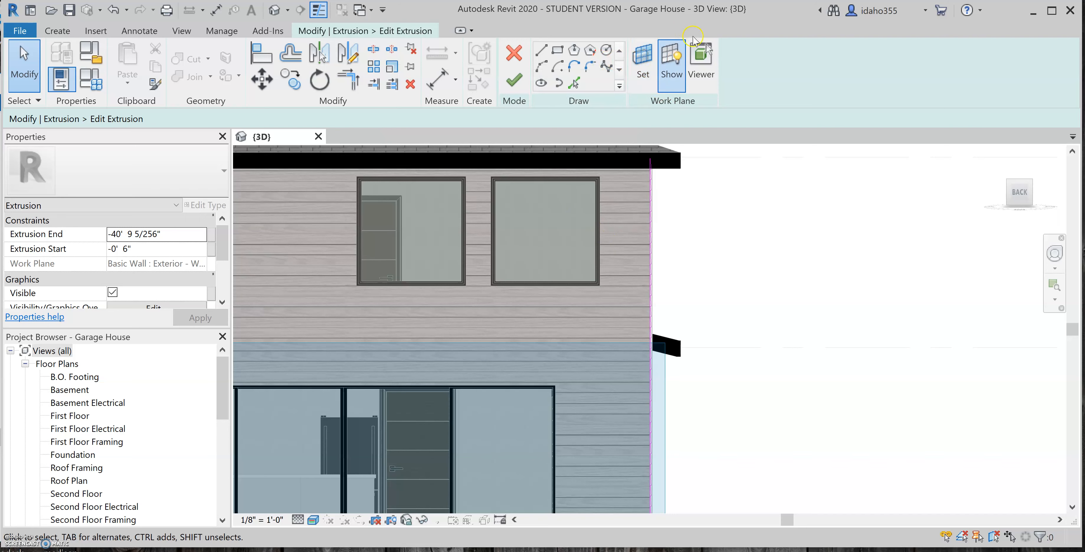
{"action": "left_click", "coordinate": [671, 74]}
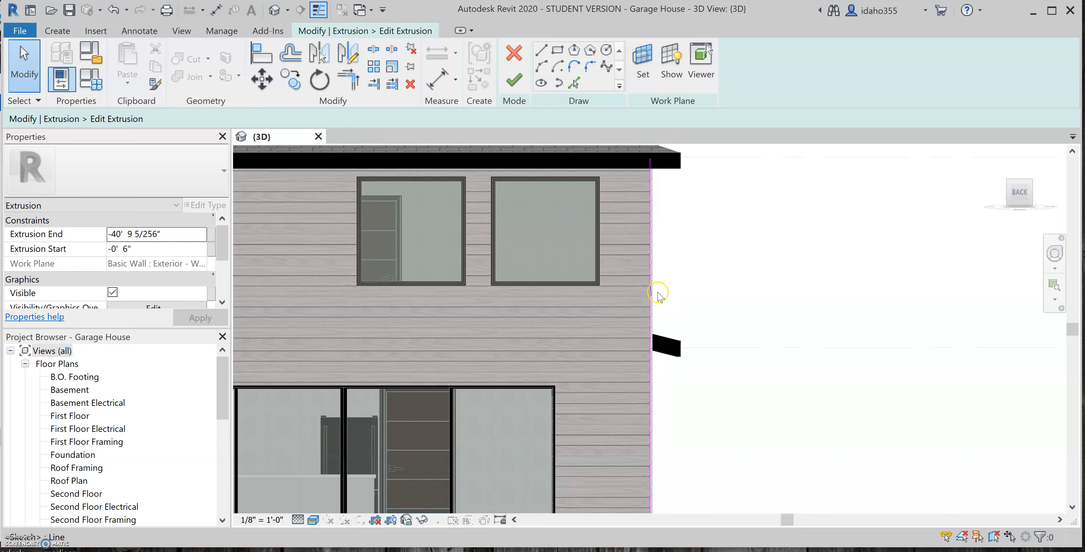
{"action": "scroll", "coordinate": [650, 392], "scroll_direction": "up", "scroll_amount": 3}
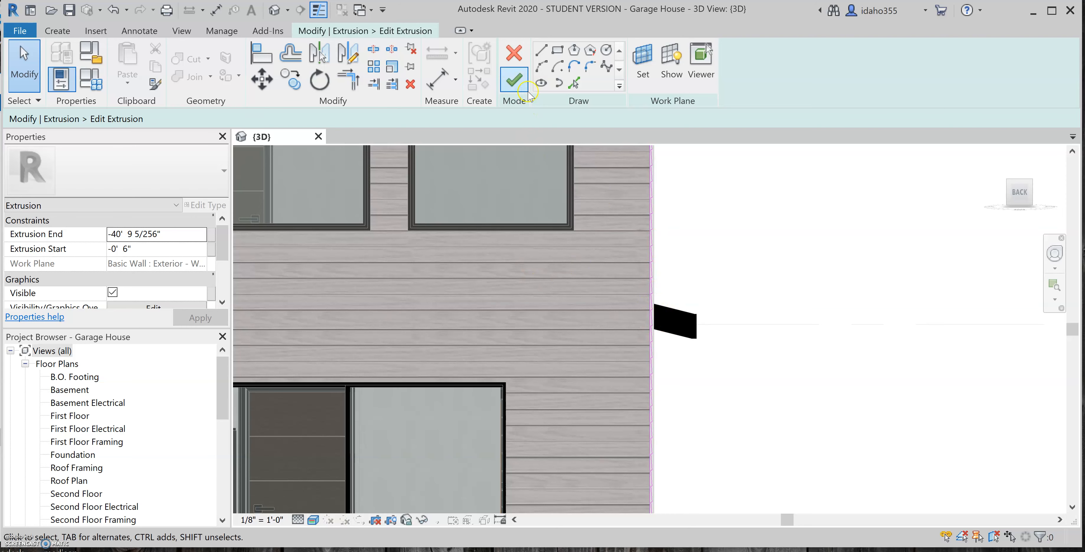
{"action": "left_click", "coordinate": [517, 77]}
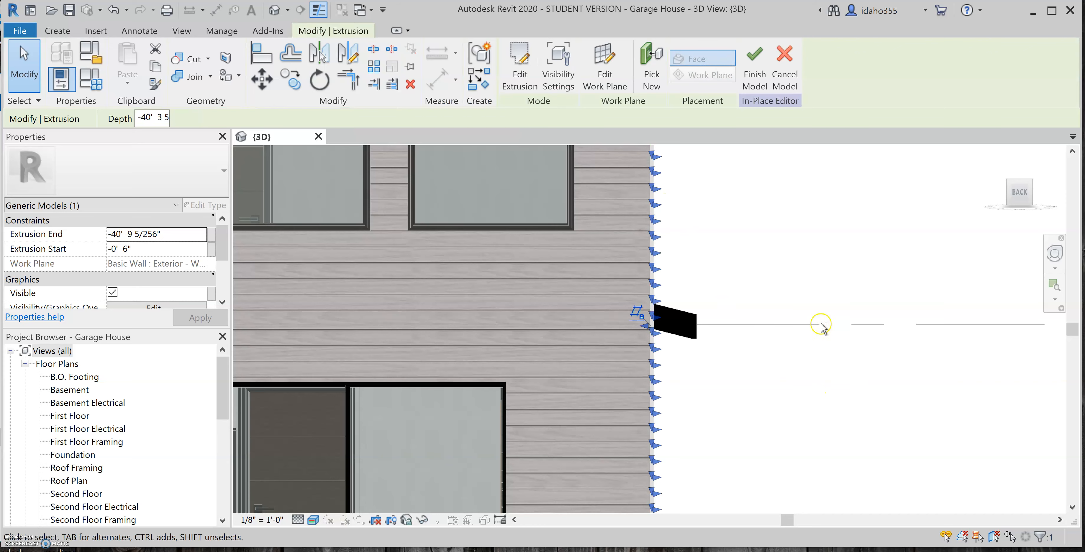
{"action": "left_click", "coordinate": [752, 78]}
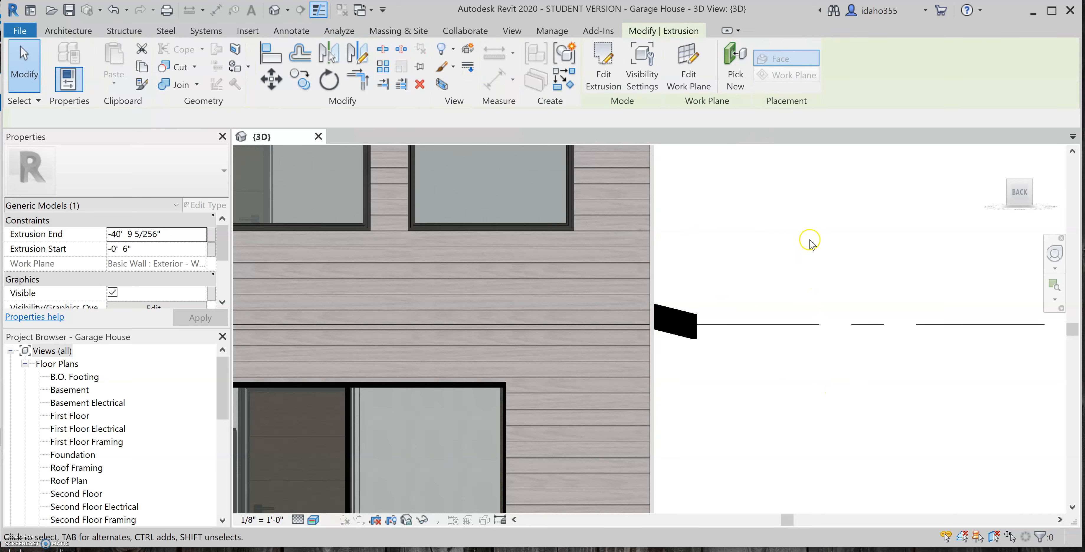
Inspect the lap siding and the trim band on the house's left wall, close up at the back corner and from farther out.
{"action": "left_click_drag", "start_coordinate": [820, 244], "coordinate": [724, 269], "text": "shift"}
{"action": "scroll", "coordinate": [725, 269], "scroll_direction": "down", "scroll_amount": 2}
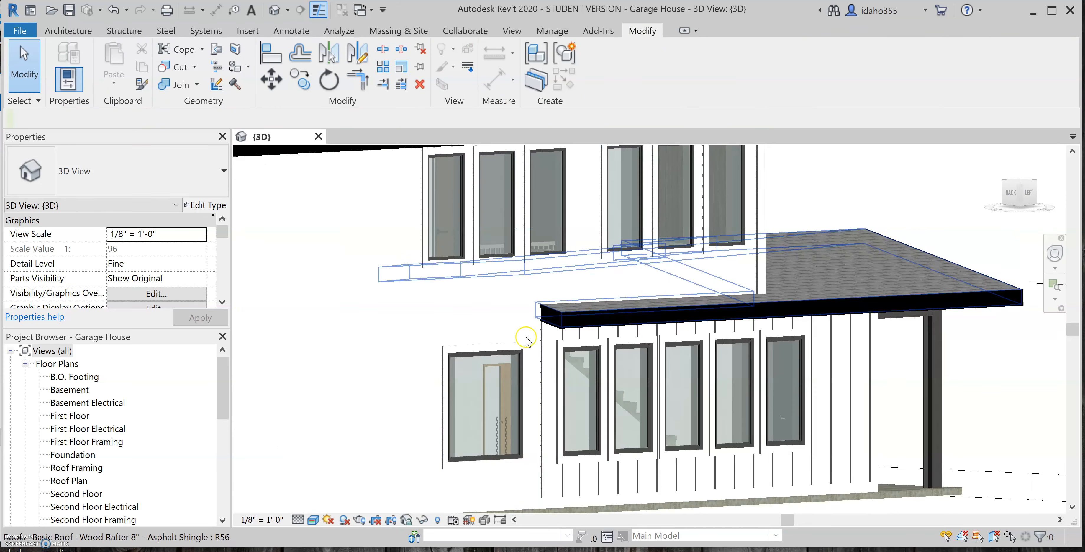
{"action": "left_click", "coordinate": [544, 288]}
{"action": "middle_click_drag", "start_coordinate": [371, 316], "coordinate": [507, 303]}
{"action": "scroll", "coordinate": [304, 324], "scroll_direction": "up", "scroll_amount": 2}
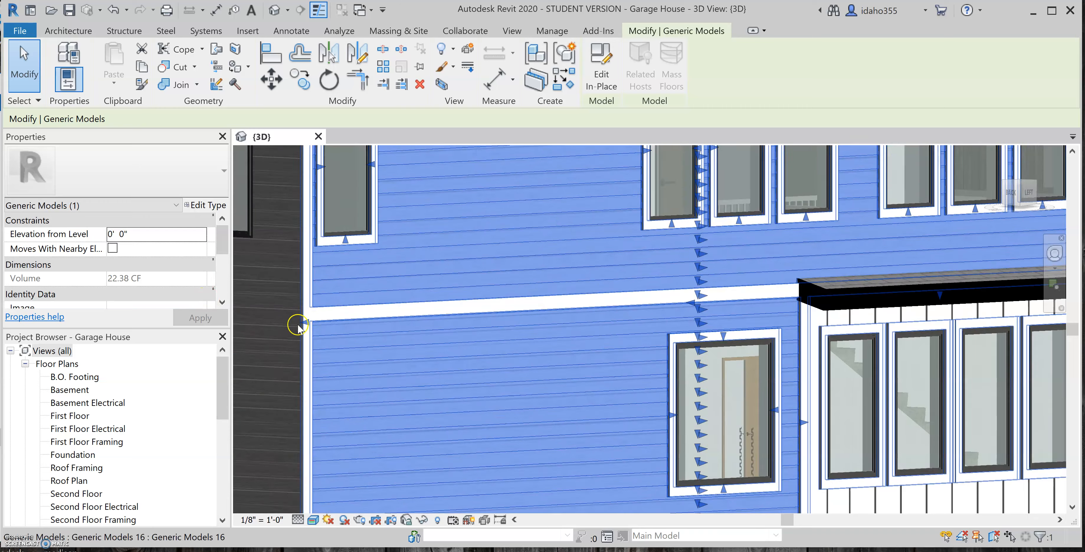
{"action": "left_click_drag", "start_coordinate": [306, 326], "coordinate": [247, 328]}
{"action": "scroll", "coordinate": [341, 295], "scroll_direction": "down", "scroll_amount": 4}
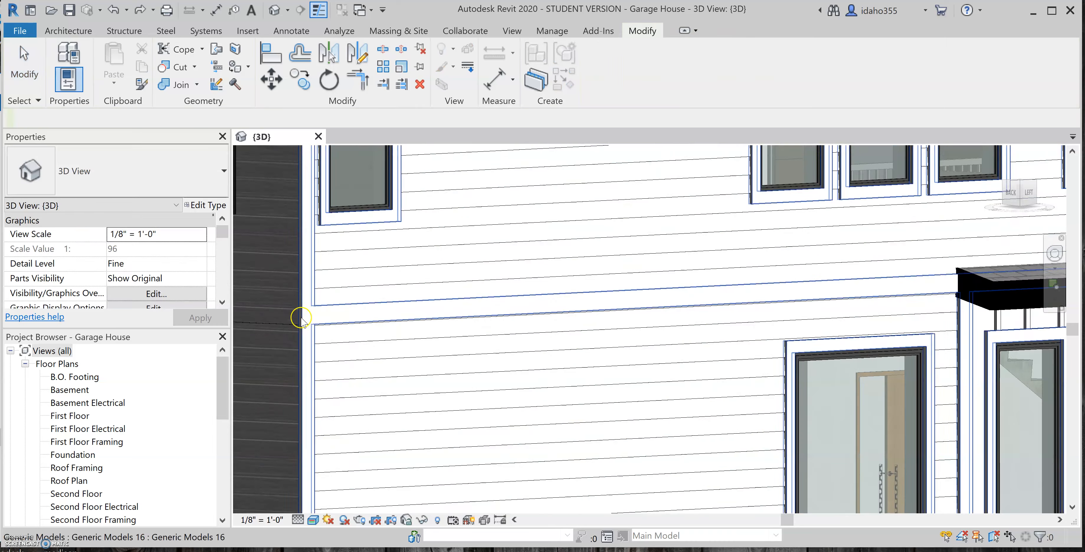
{"action": "scroll", "coordinate": [290, 286], "scroll_direction": "down", "scroll_amount": 5}
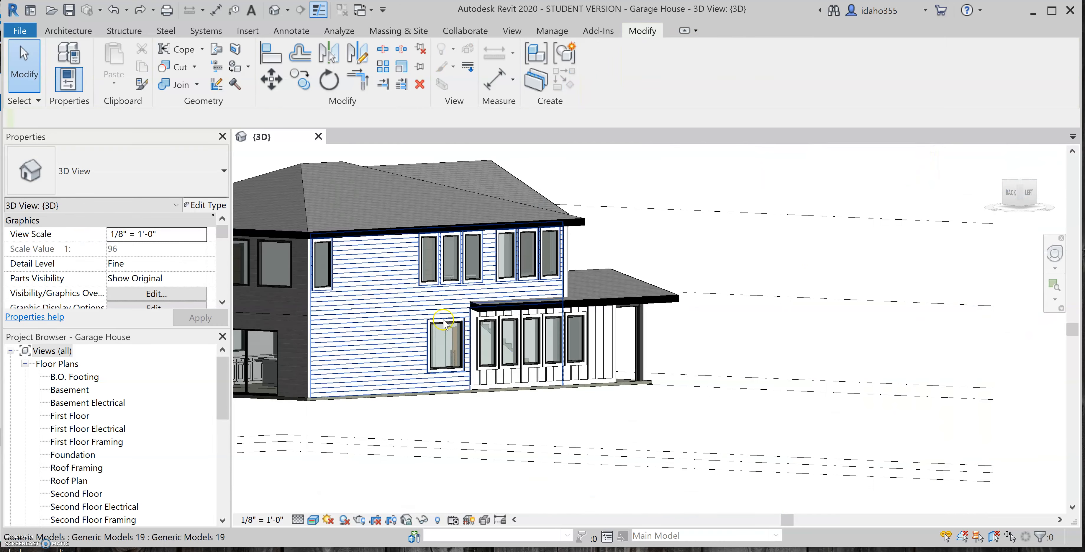
{"action": "scroll", "coordinate": [417, 236], "scroll_direction": "up", "scroll_amount": 3}
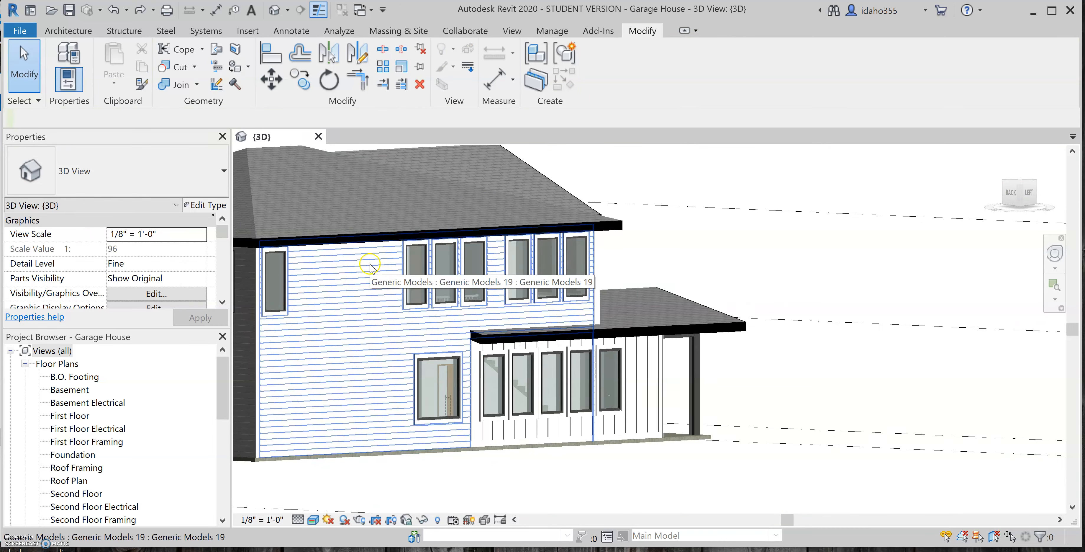
Select the left wall's lap siding and examine its extent around the windows from the left view.
{"action": "left_click", "coordinate": [371, 266]}
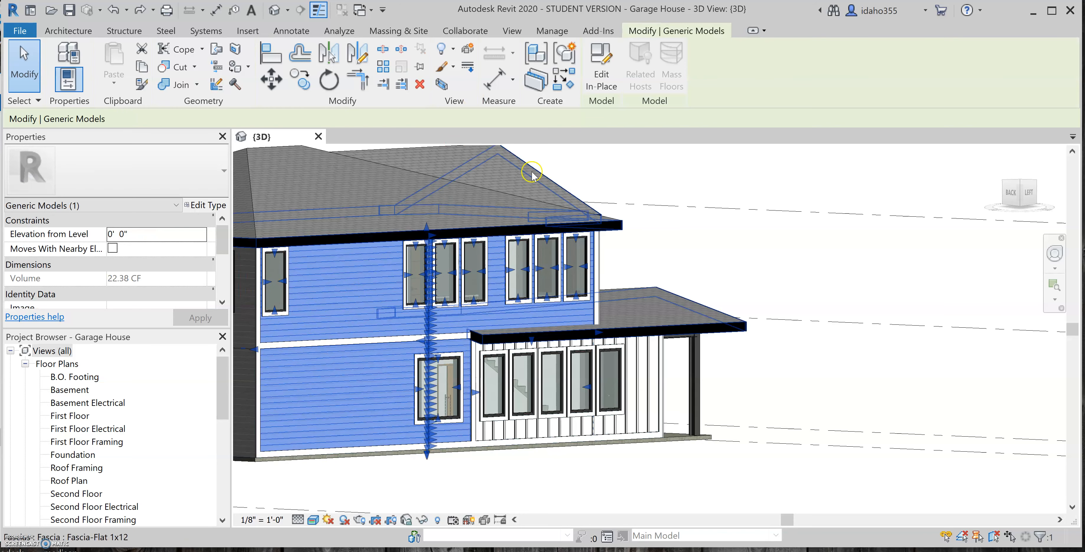
{"action": "left_click", "coordinate": [1028, 194]}
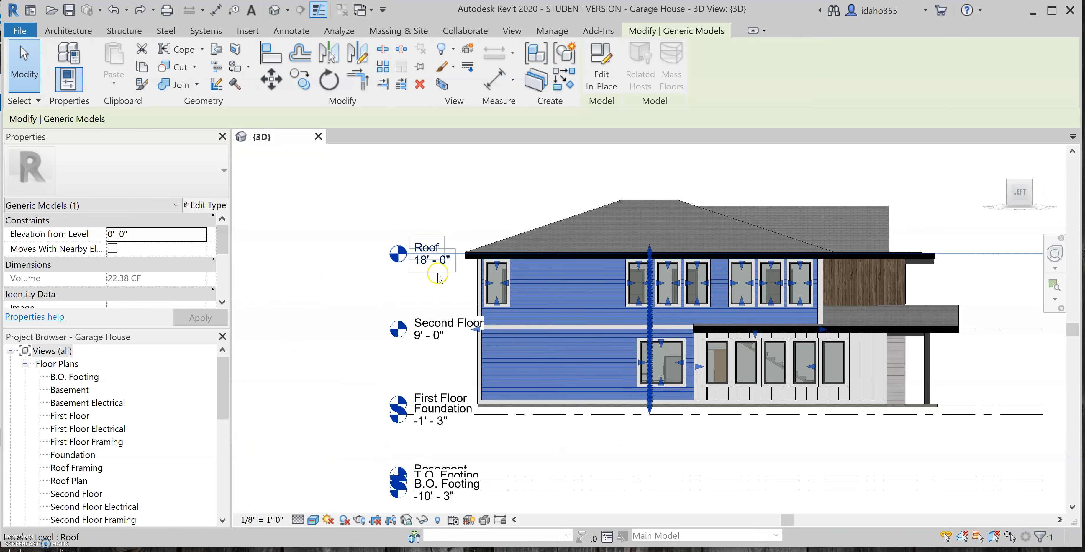
{"action": "scroll", "coordinate": [682, 300], "scroll_direction": "up", "scroll_amount": 3}
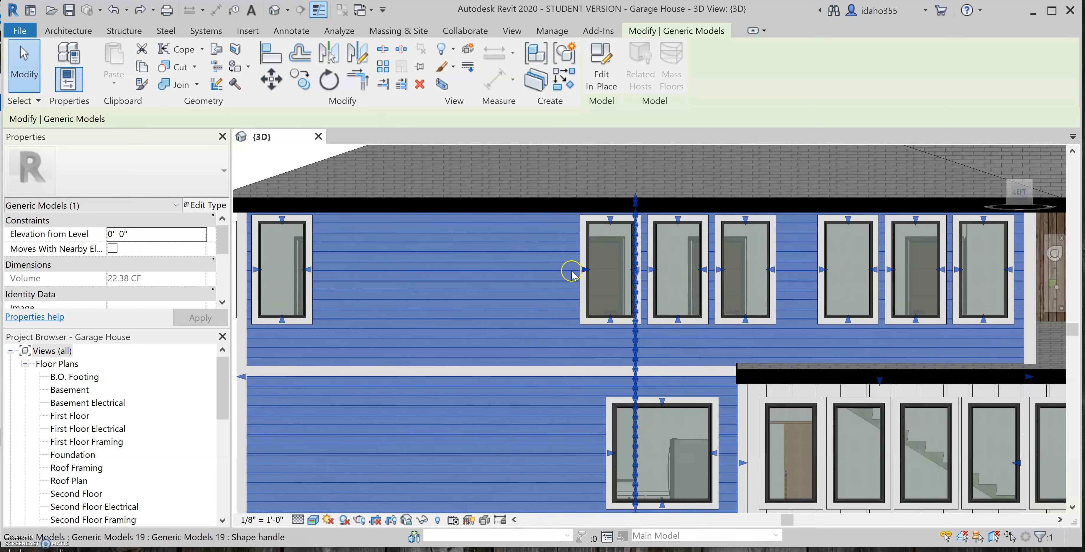
{"action": "key", "text": "Escape"}
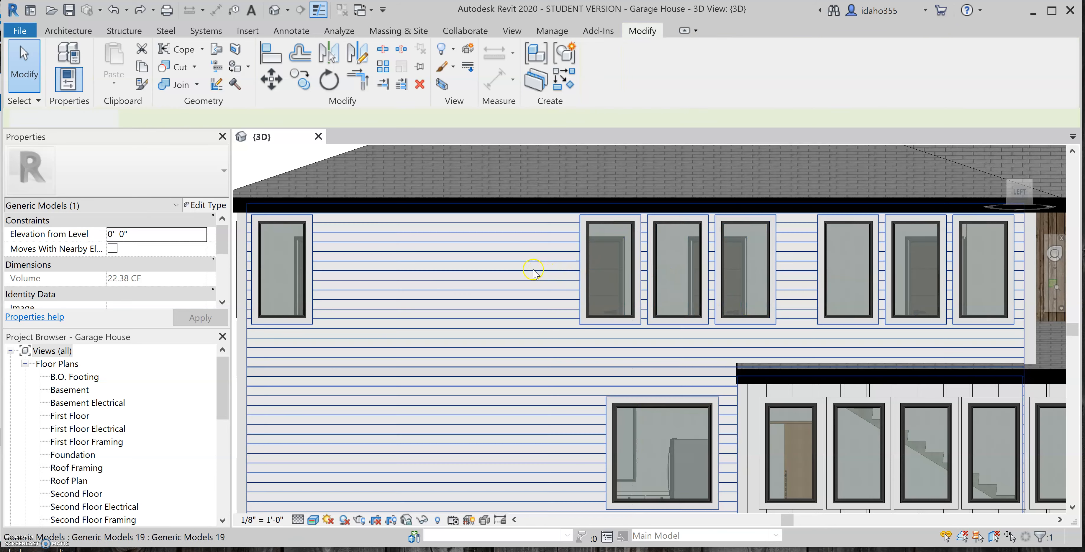
{"action": "left_click", "coordinate": [524, 264]}
{"action": "scroll", "coordinate": [446, 245], "scroll_direction": "up", "scroll_amount": 2}
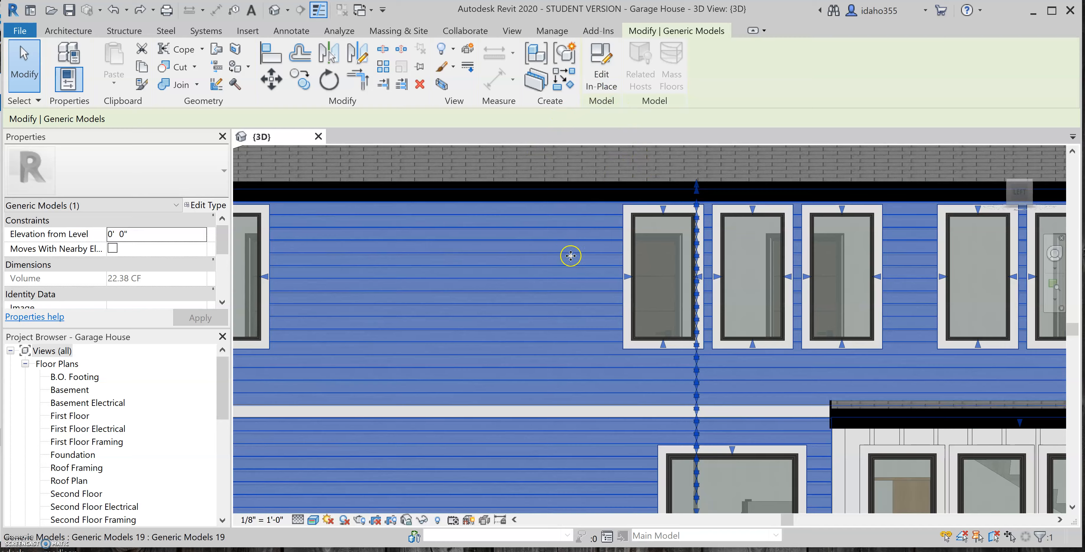
{"action": "scroll", "coordinate": [572, 254], "scroll_direction": "up", "scroll_amount": 2}
{"action": "scroll", "coordinate": [659, 238], "scroll_direction": "up", "scroll_amount": 2}
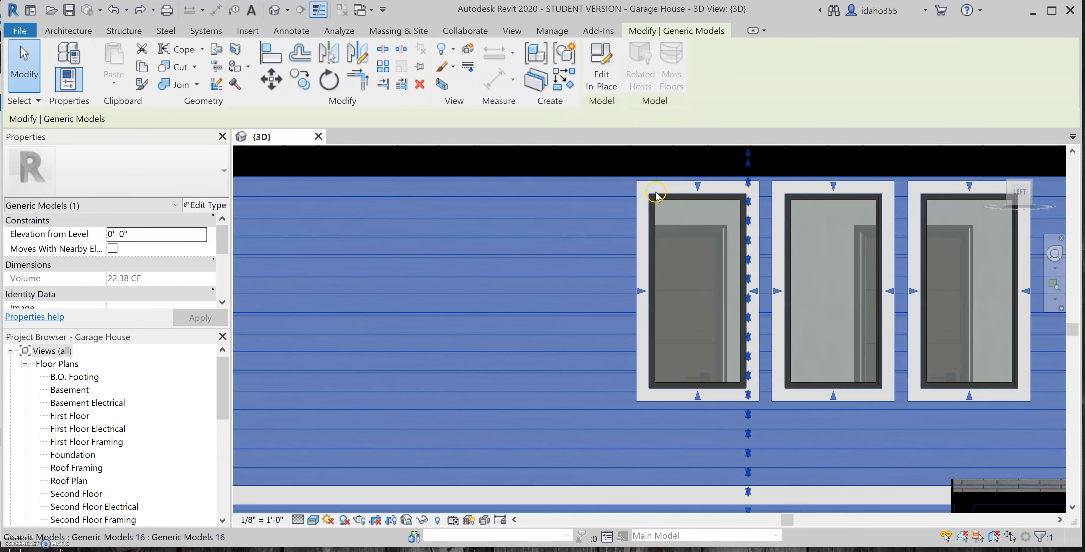
{"action": "key", "text": "Escape"}
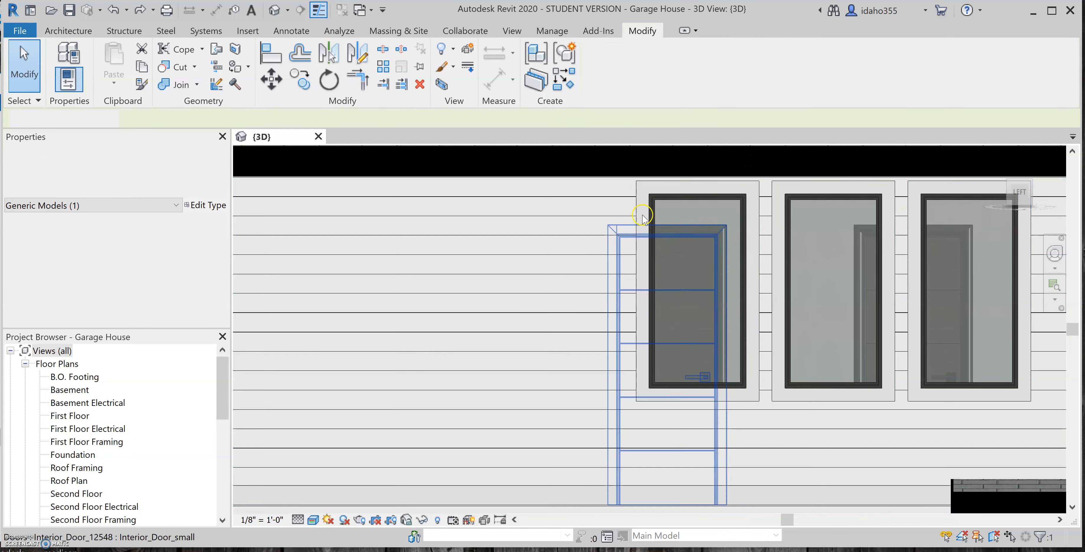
Temporarily hide the window and band trim on the left wall, and examine the siding's cutouts around the upper windows.
{"action": "left_click", "coordinate": [645, 211]}
{"action": "key", "text": "h"}
{"action": "key", "text": "h"}
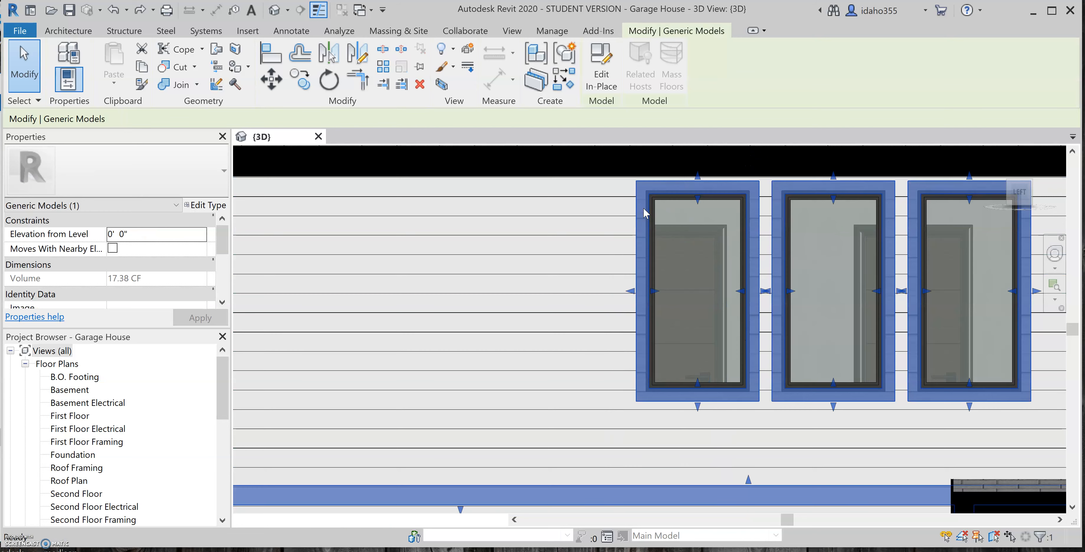
{"action": "left_click", "coordinate": [620, 245]}
{"action": "scroll", "coordinate": [654, 254], "scroll_direction": "up", "scroll_amount": 2}
{"action": "scroll", "coordinate": [836, 226], "scroll_direction": "down", "scroll_amount": 2}
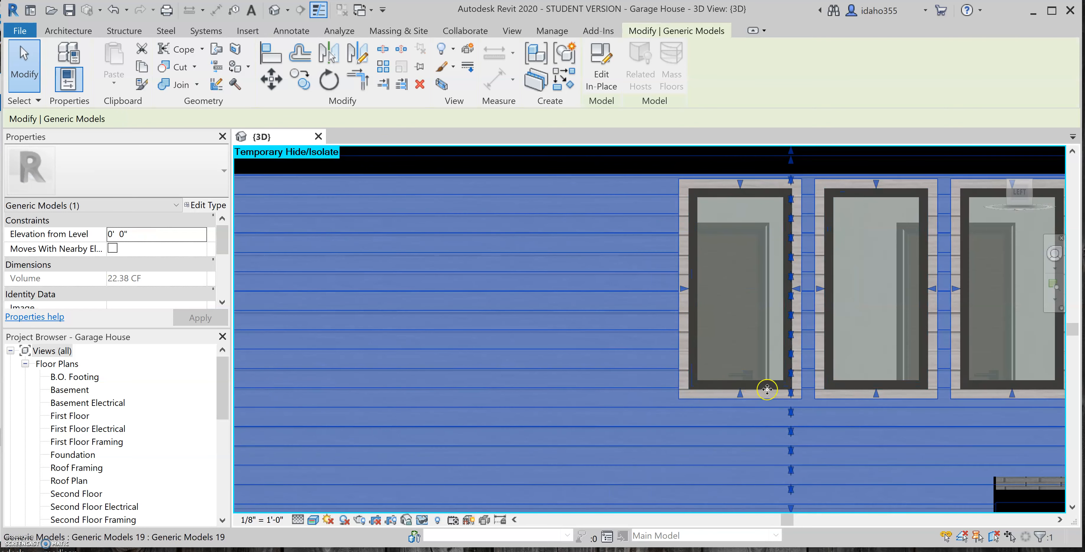
Look over the left wall's siding without its trim, and reset the temporary hide.
{"action": "key", "text": "Escape"}
{"action": "scroll", "coordinate": [620, 269], "scroll_direction": "down", "scroll_amount": 2}
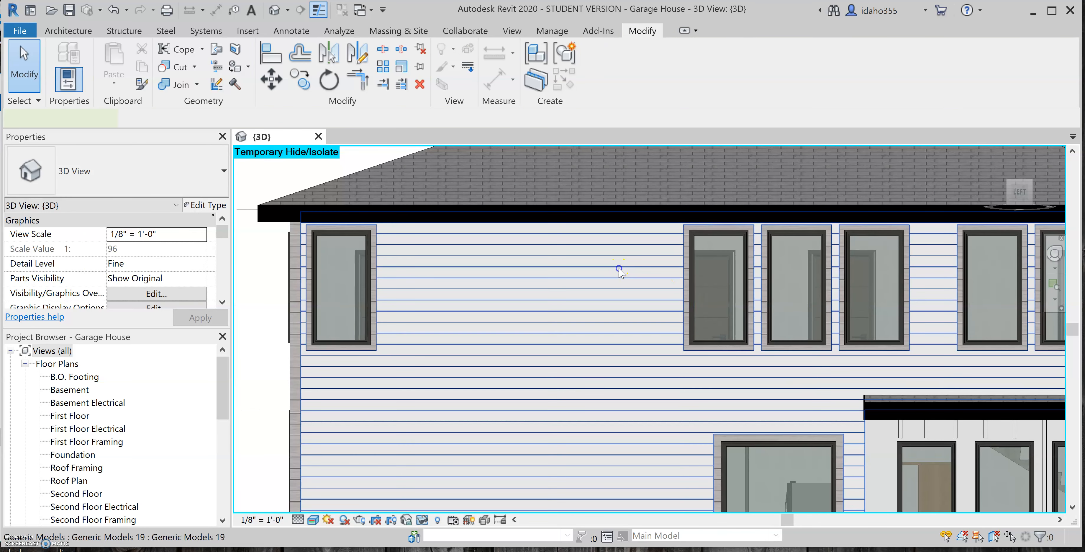
{"action": "left_click", "coordinate": [619, 269]}
{"action": "key", "text": "Escape"}
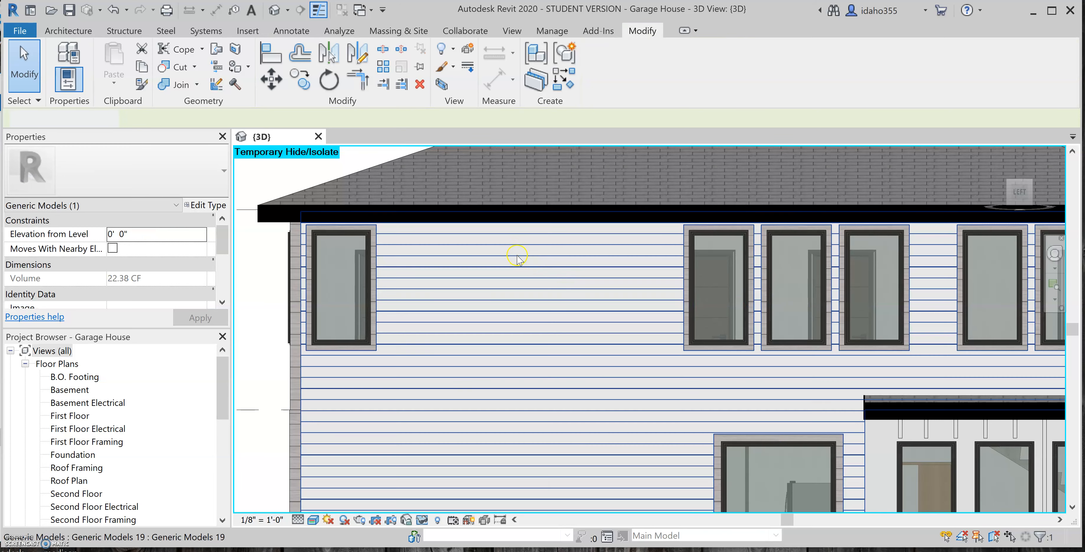
{"action": "scroll", "coordinate": [527, 244], "scroll_direction": "down", "scroll_amount": 3}
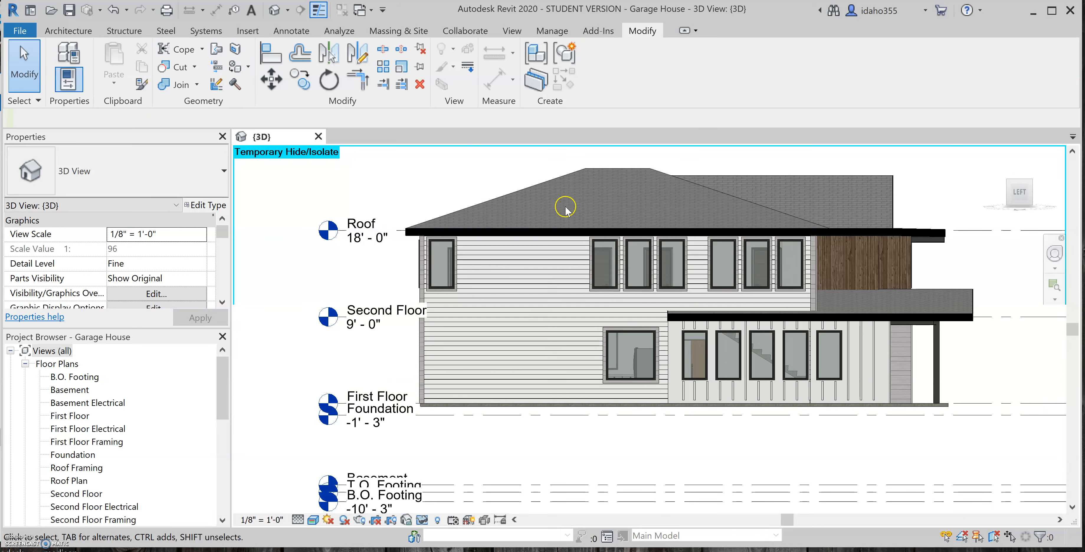
{"action": "key", "text": "h"}
{"action": "key", "text": "r"}
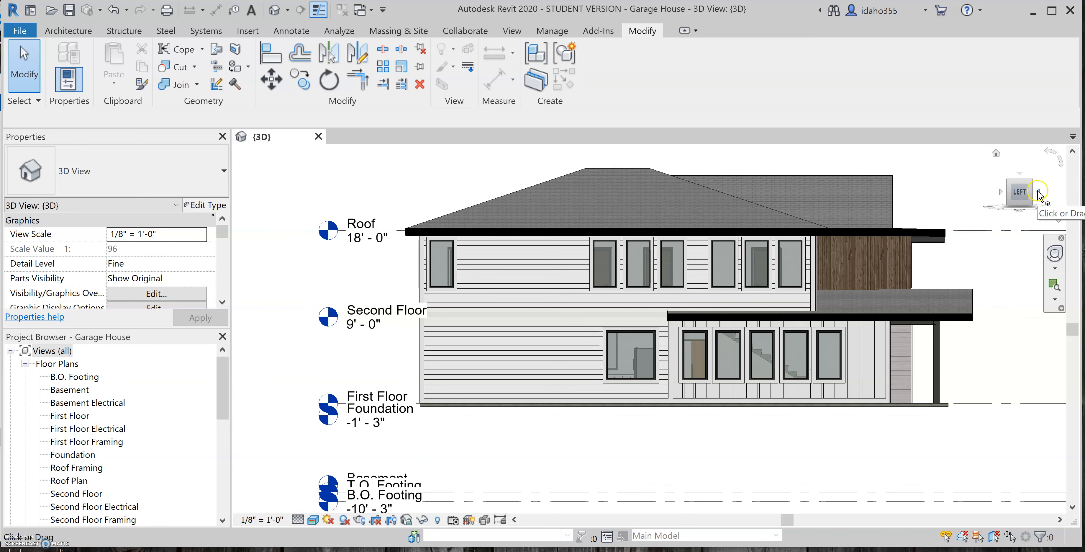
Turn the 3D view past the front to the right side, and examine the wall that has no modelled siding or trim.
{"action": "left_click", "coordinate": [1039, 195]}
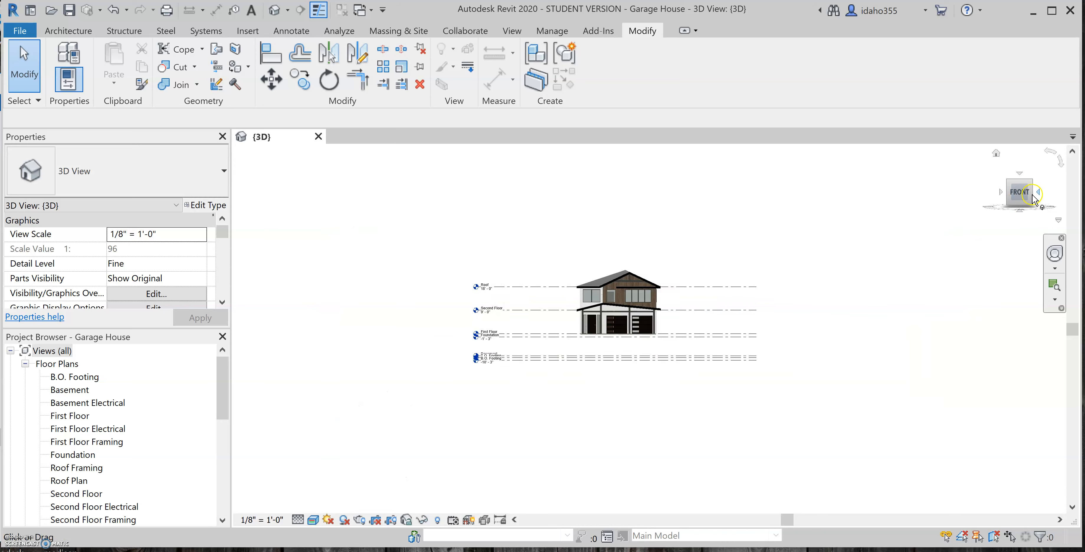
{"action": "scroll", "coordinate": [787, 302], "scroll_direction": "up", "scroll_amount": 3}
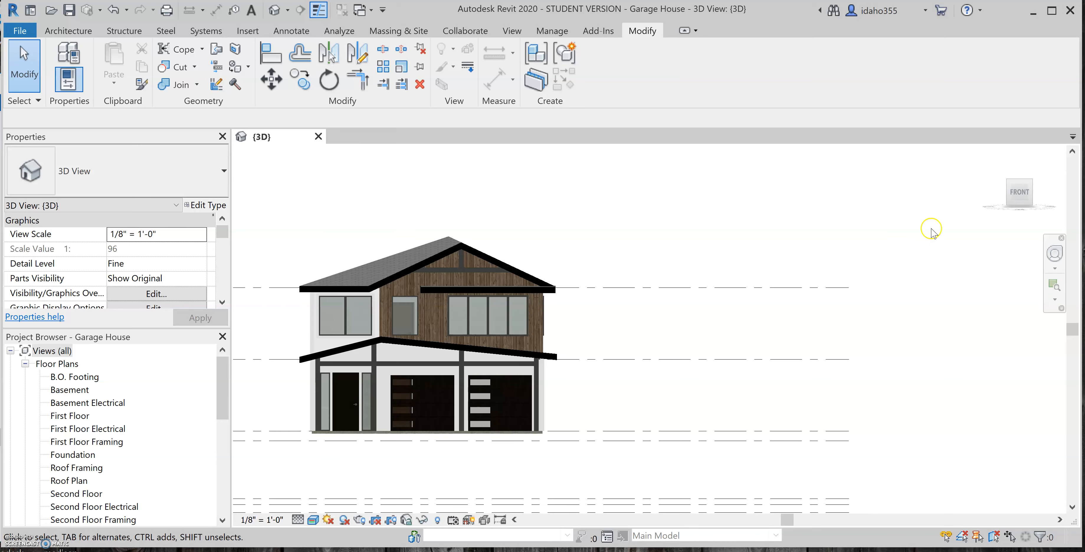
{"action": "left_click", "coordinate": [1038, 194]}
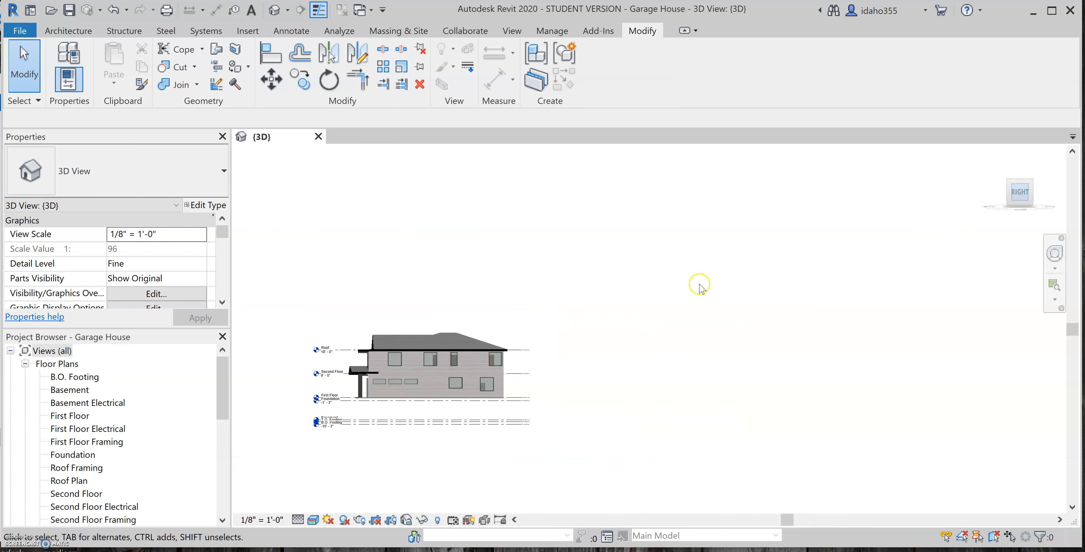
{"action": "scroll", "coordinate": [676, 330], "scroll_direction": "up", "scroll_amount": 8}
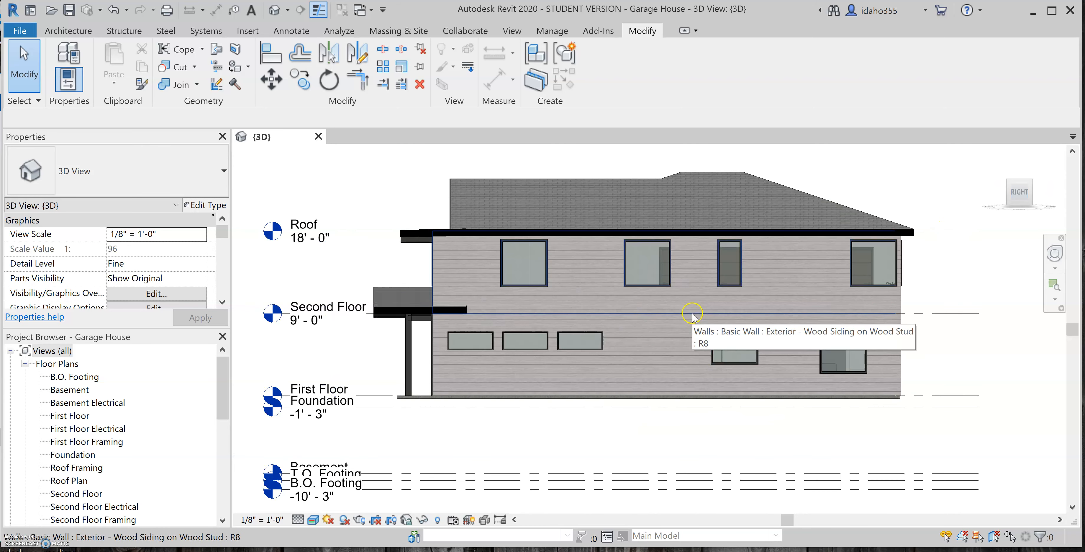
{"action": "scroll", "coordinate": [541, 278], "scroll_direction": "down", "scroll_amount": 5}
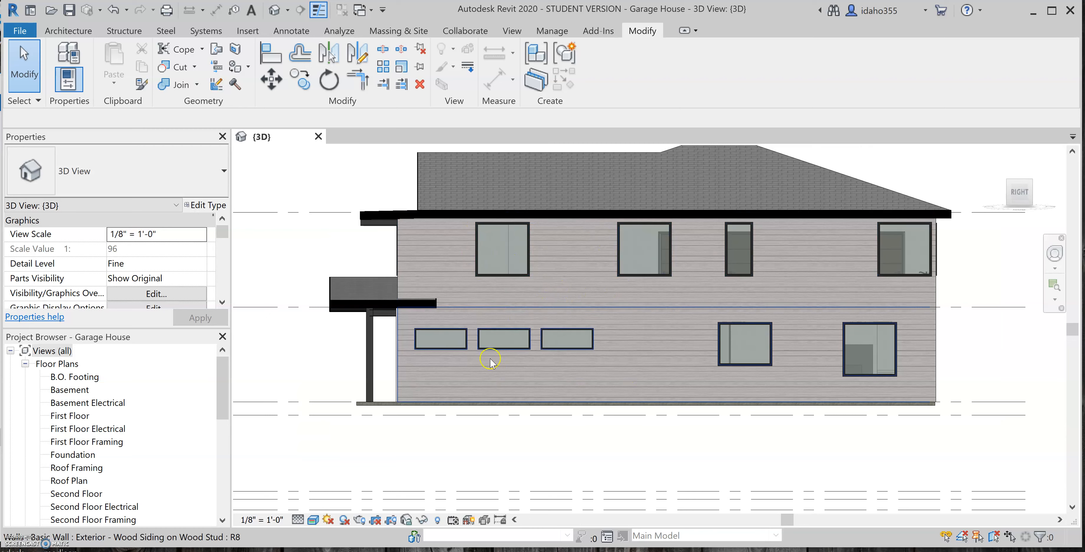
{"action": "scroll", "coordinate": [424, 335], "scroll_direction": "up", "scroll_amount": 3}
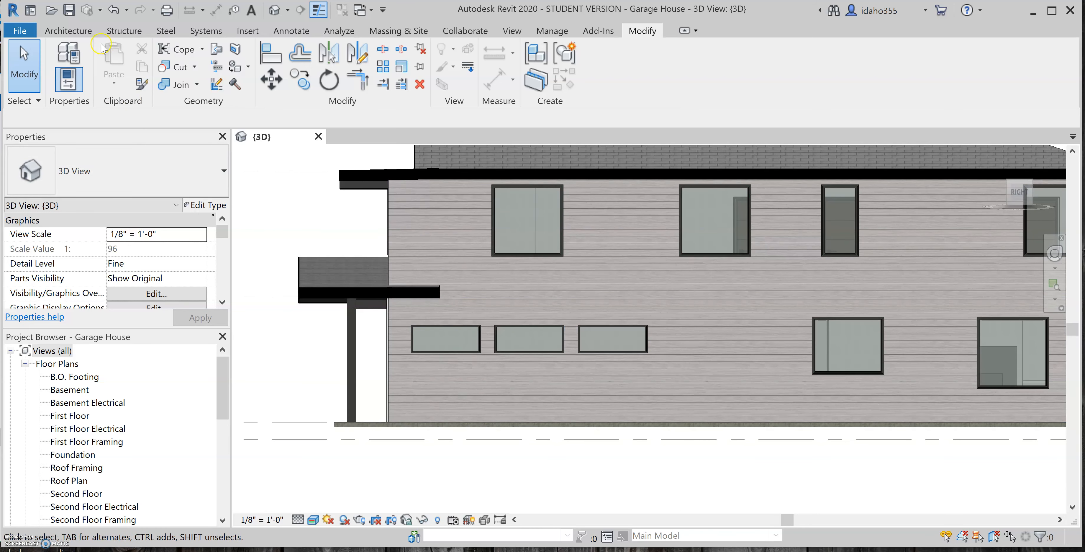
Start a new in-place model in the Generic Models category with the default name.
{"action": "left_click", "coordinate": [85, 31]}
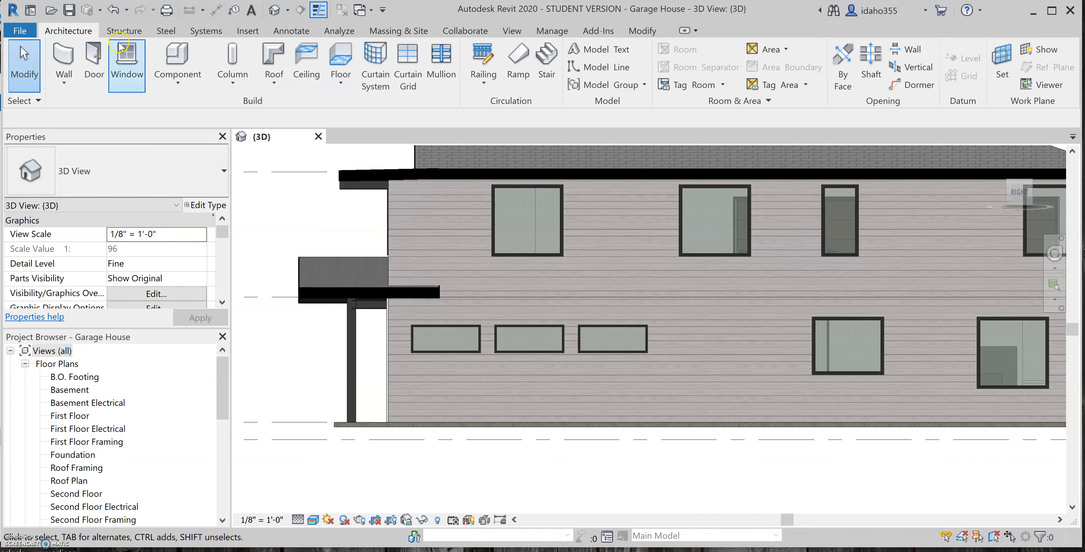
{"action": "left_click", "coordinate": [171, 80]}
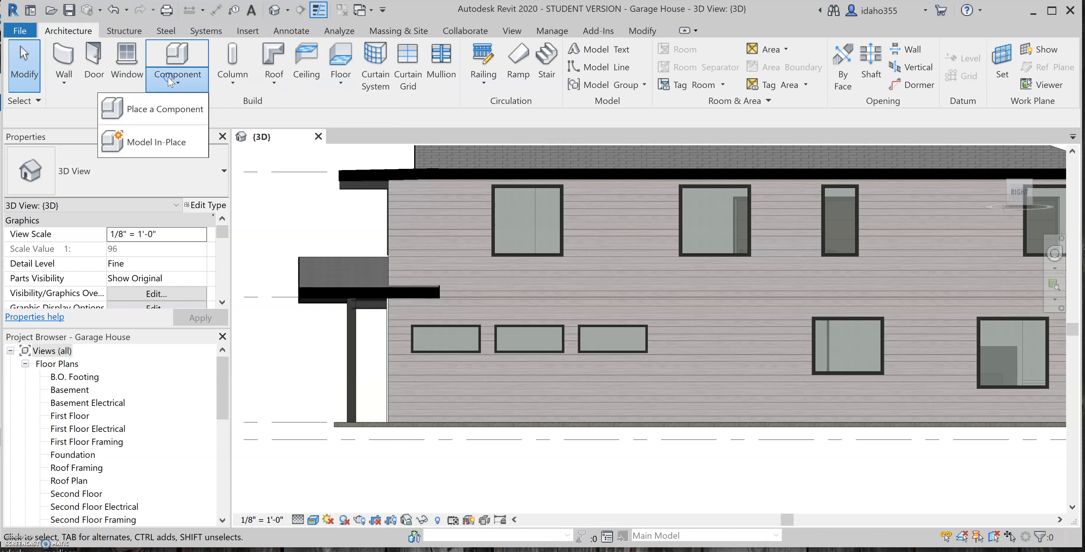
{"action": "left_click", "coordinate": [160, 144]}
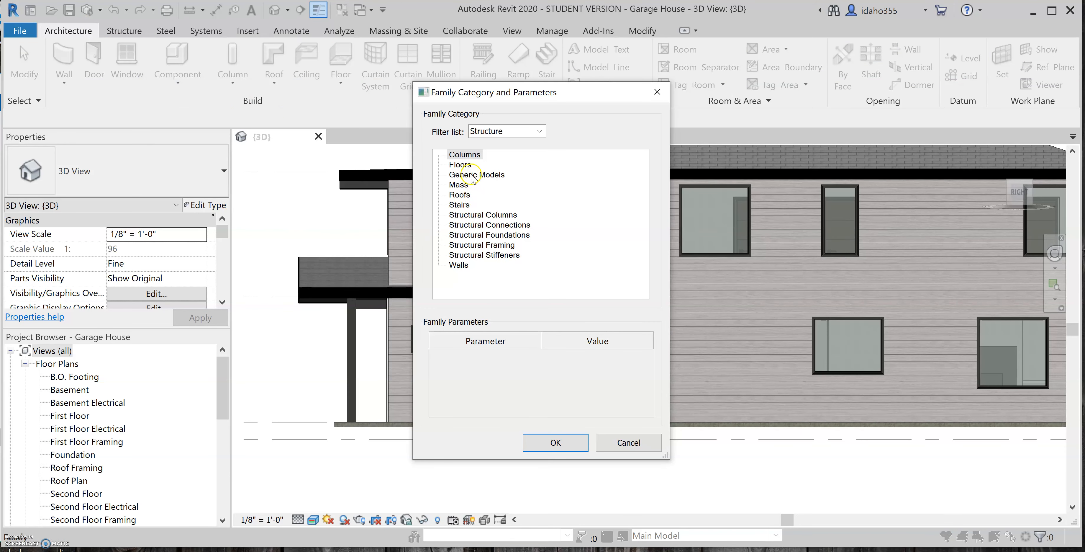
{"action": "left_click", "coordinate": [555, 442]}
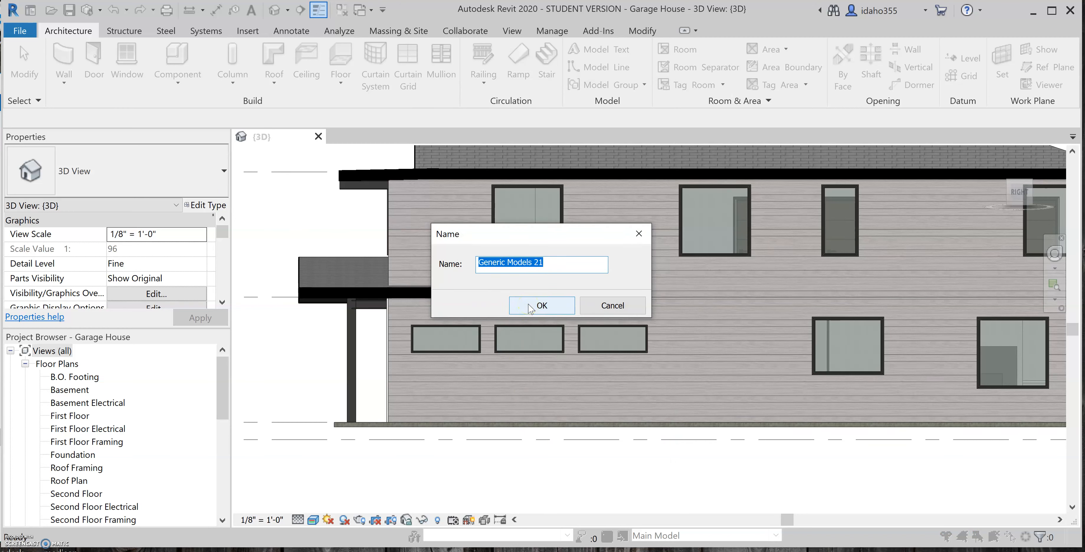
{"action": "left_click", "coordinate": [530, 308]}
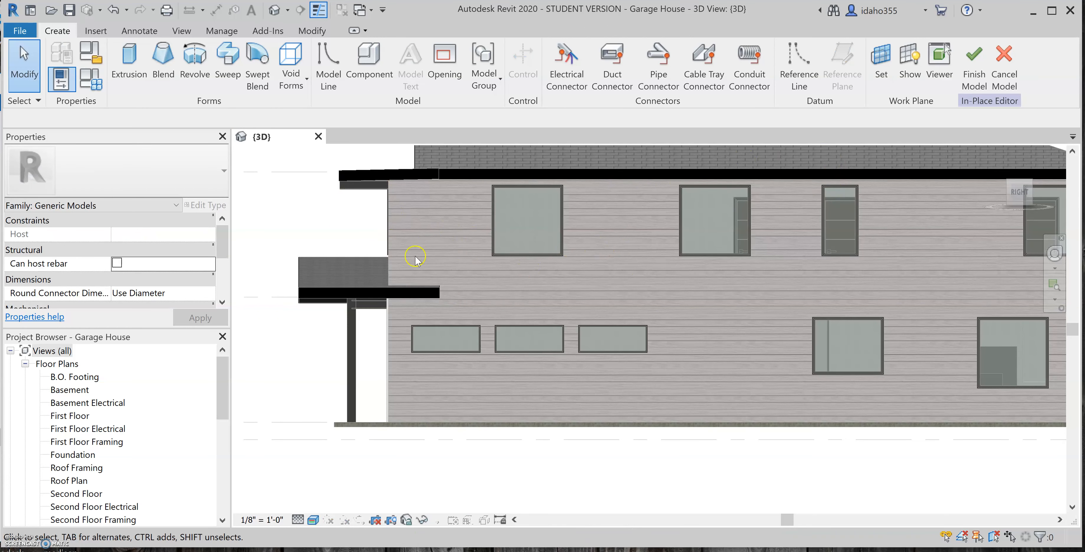
Set the work plane by picking the upper-storey face of the right wall, and briefly show the plane to check it.
{"action": "left_click", "coordinate": [881, 74]}
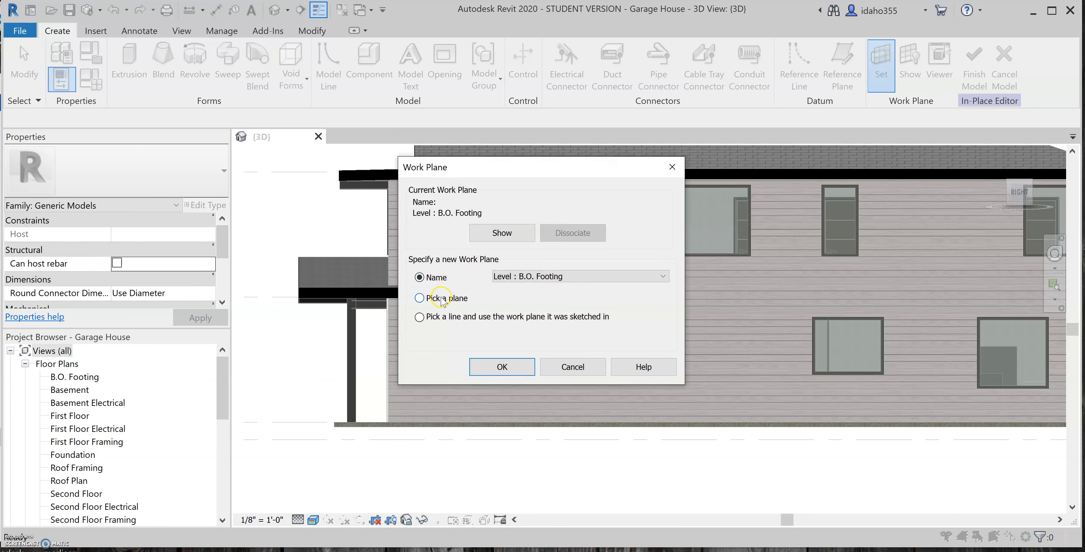
{"action": "left_click", "coordinate": [487, 370]}
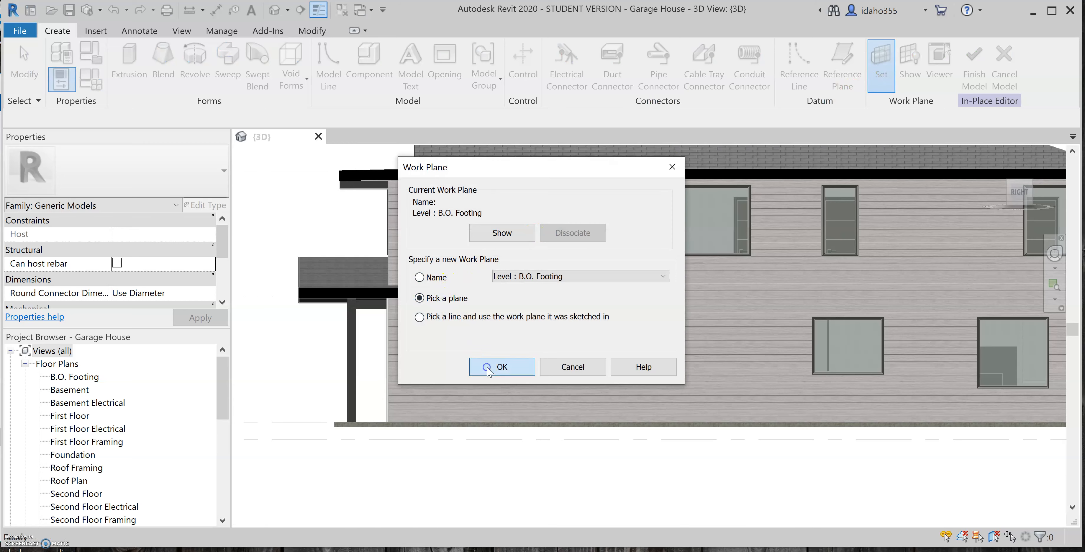
{"action": "scroll", "coordinate": [419, 254], "scroll_direction": "up", "scroll_amount": 3}
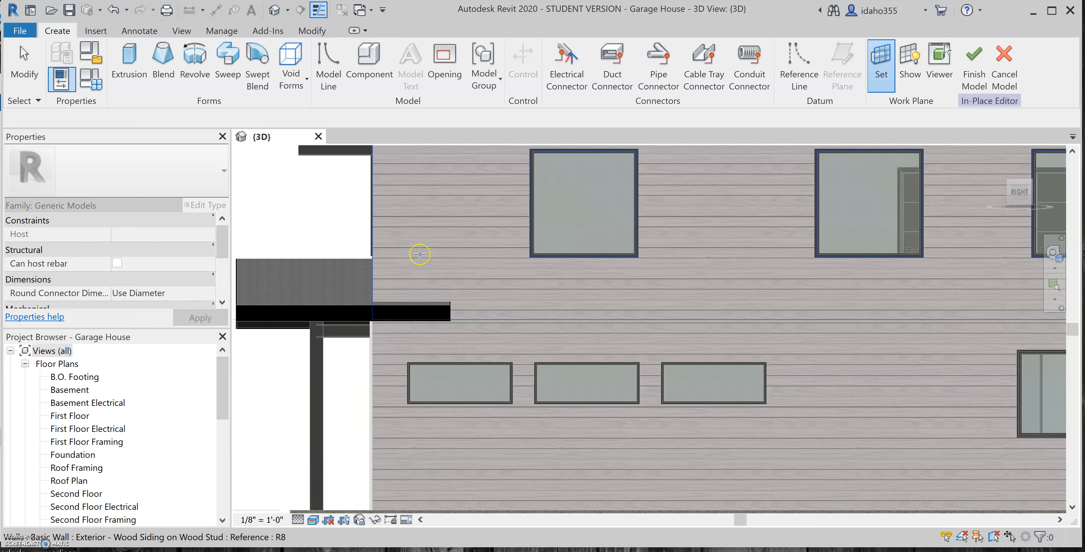
{"action": "left_click", "coordinate": [420, 254]}
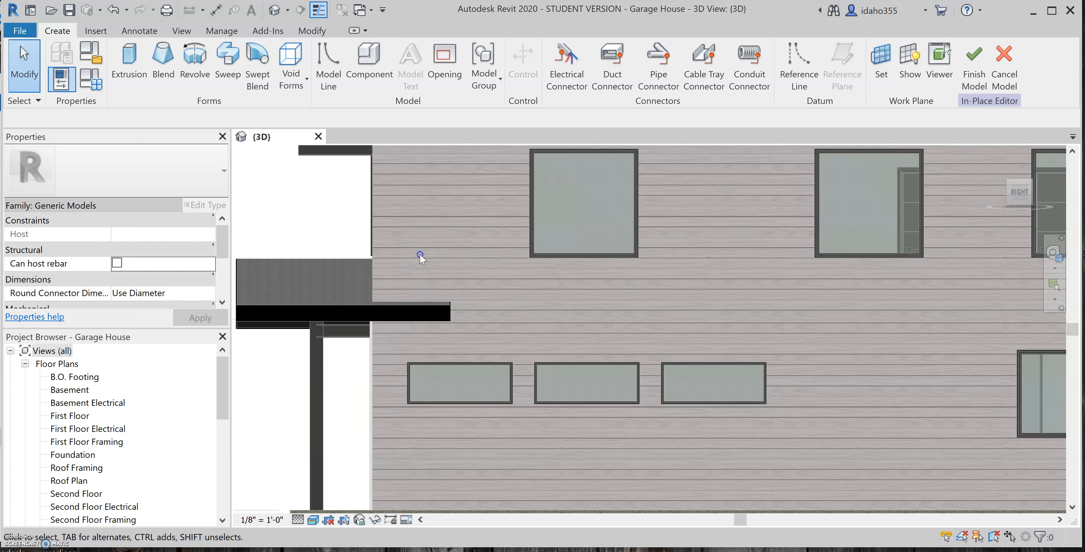
{"action": "scroll", "coordinate": [485, 327], "scroll_direction": "down", "scroll_amount": 2}
{"action": "left_click", "coordinate": [920, 82]}
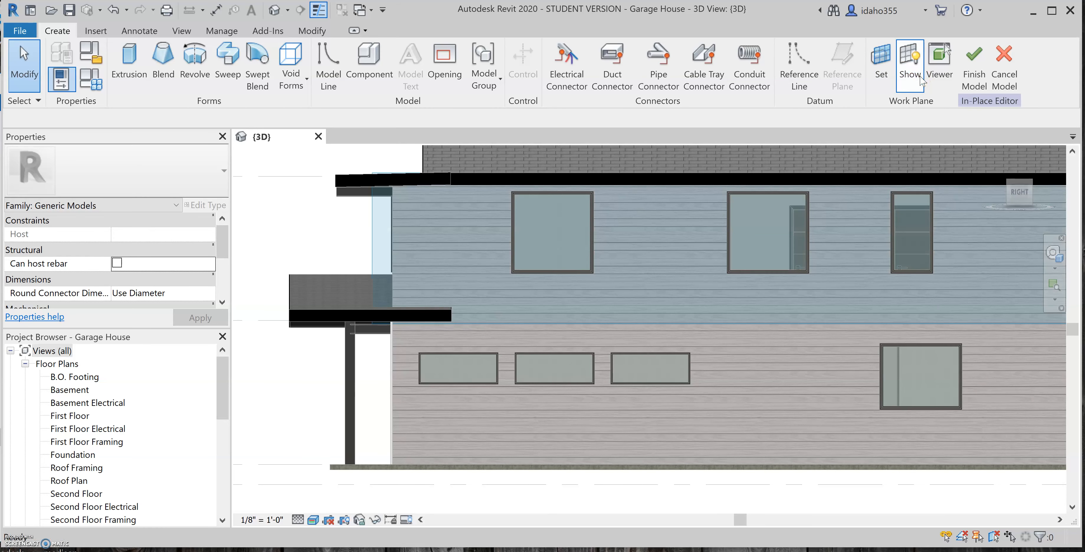
{"action": "left_click", "coordinate": [920, 81]}
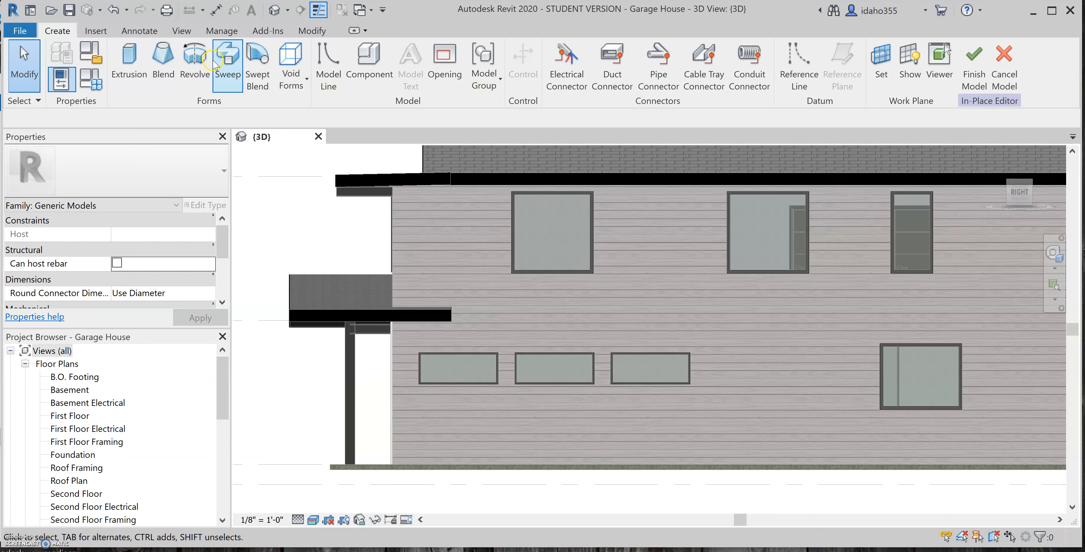
Start an extrusion and trace the left and bottom outer edges of the upper-storey window nearest the porch with Pick Lines at zero offset.
{"action": "left_click", "coordinate": [131, 58]}
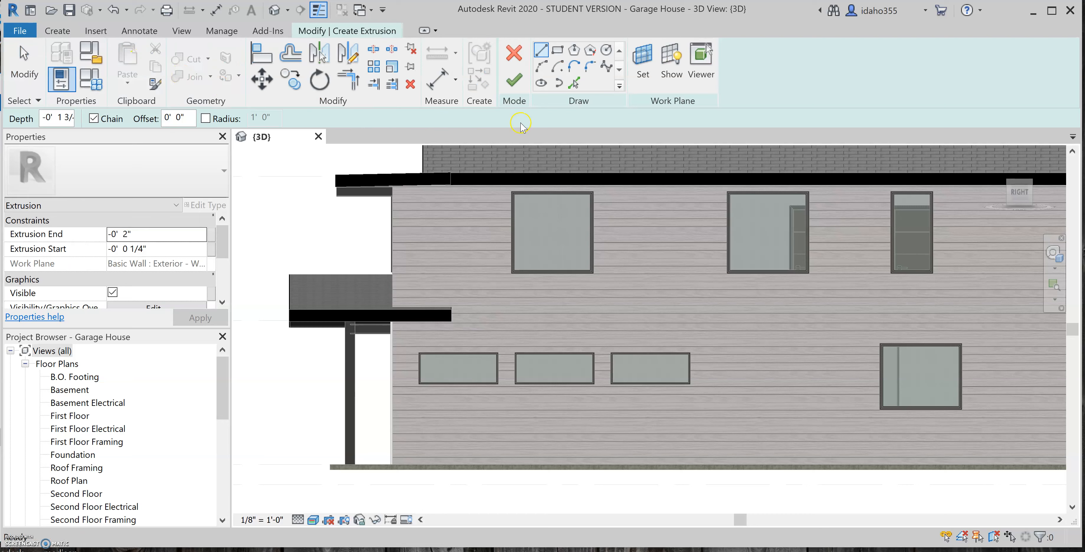
{"action": "left_click", "coordinate": [574, 82]}
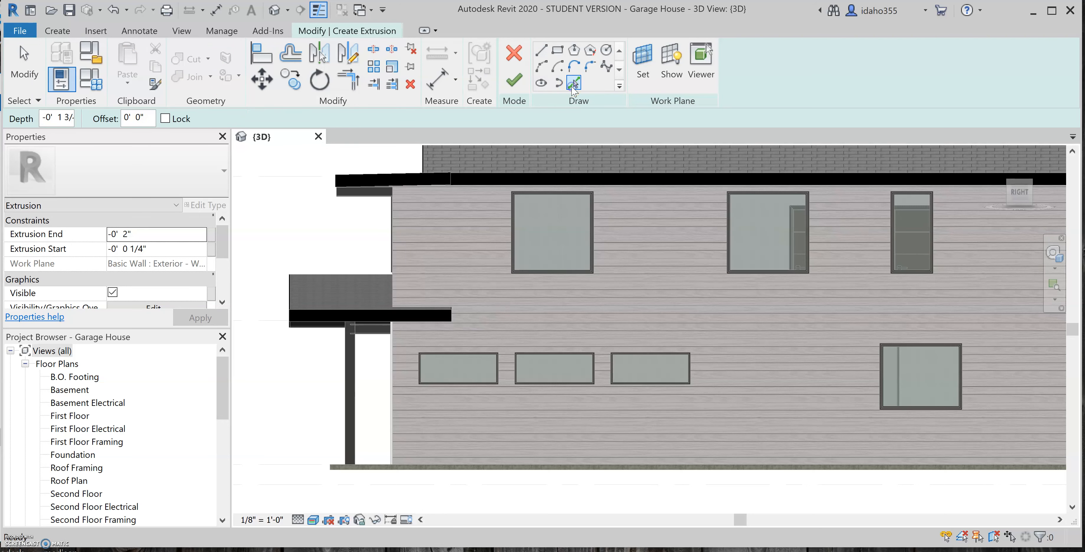
{"action": "scroll", "coordinate": [541, 209], "scroll_direction": "up", "scroll_amount": 1}
{"action": "scroll", "coordinate": [527, 219], "scroll_direction": "up", "scroll_amount": 4}
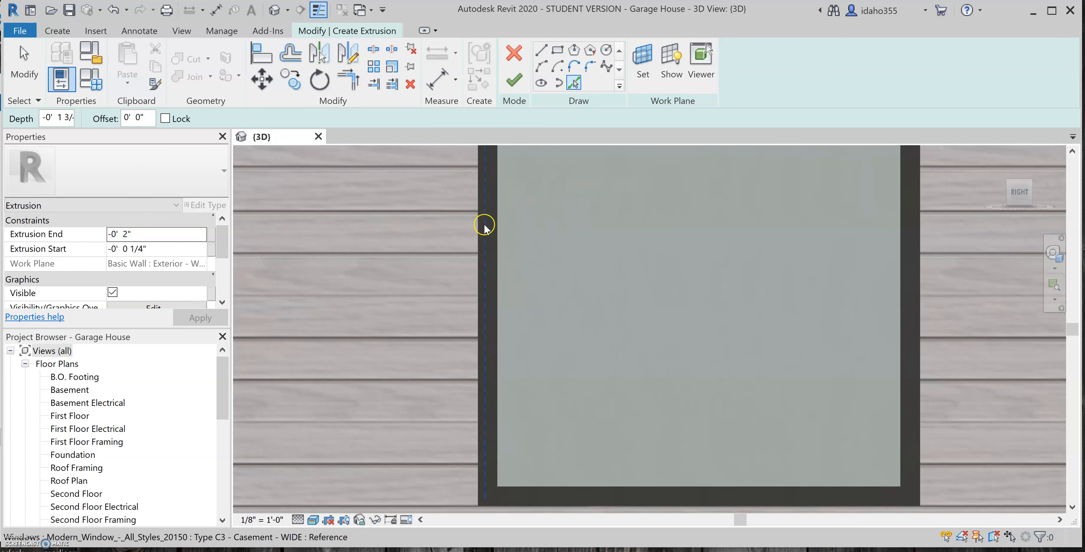
{"action": "left_click", "coordinate": [476, 223]}
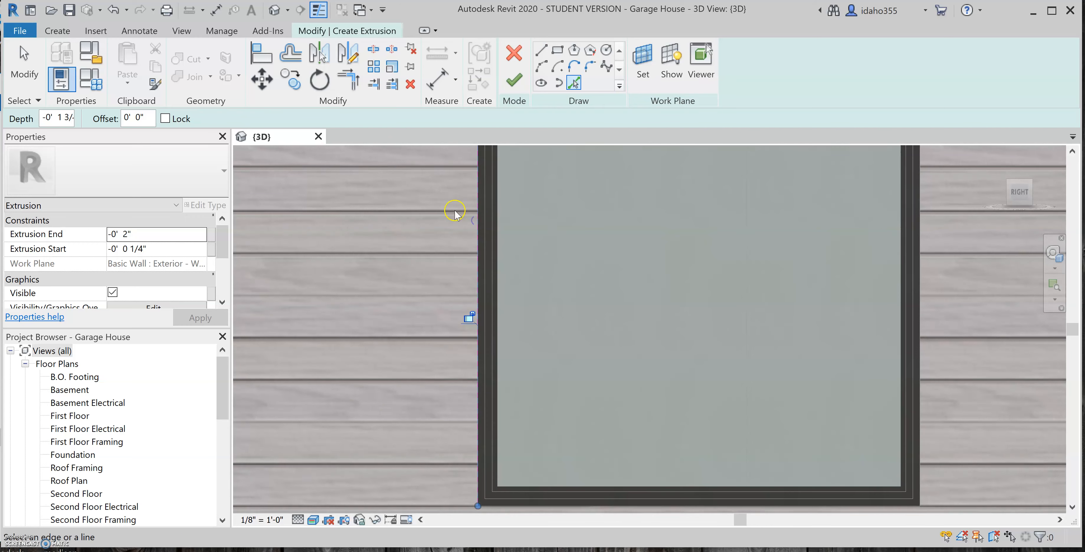
{"action": "scroll", "coordinate": [453, 214], "scroll_direction": "down", "scroll_amount": 2}
{"action": "scroll", "coordinate": [503, 396], "scroll_direction": "up", "scroll_amount": 3}
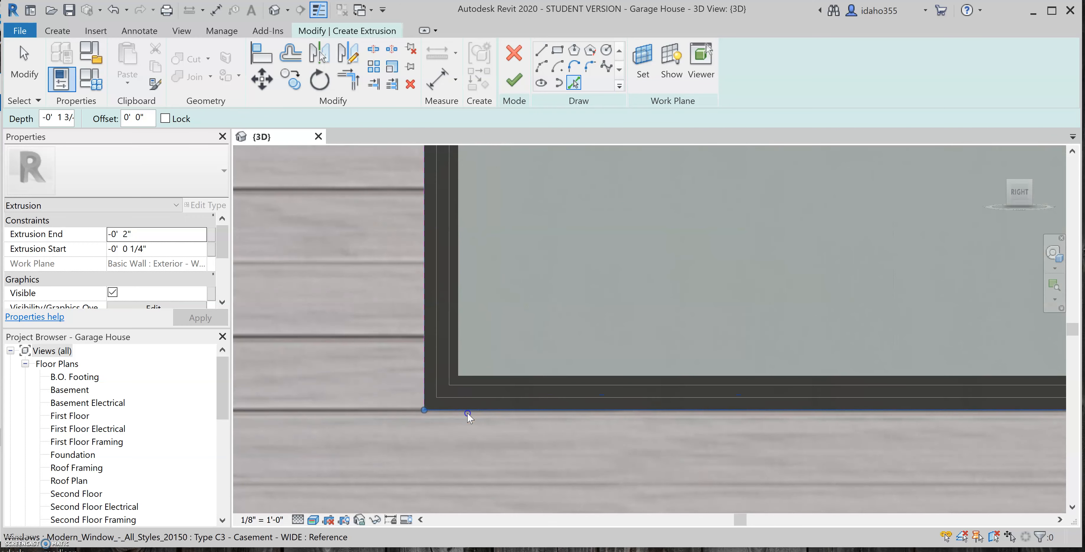
{"action": "left_click", "coordinate": [468, 412]}
Trace the right and top outer edges of the same window to close the inner trim outline, and set the offset to 4 inches.
{"action": "scroll", "coordinate": [376, 363], "scroll_direction": "down", "scroll_amount": 2}
{"action": "scroll", "coordinate": [556, 345], "scroll_direction": "down", "scroll_amount": 3}
{"action": "scroll", "coordinate": [590, 350], "scroll_direction": "up", "scroll_amount": 6}
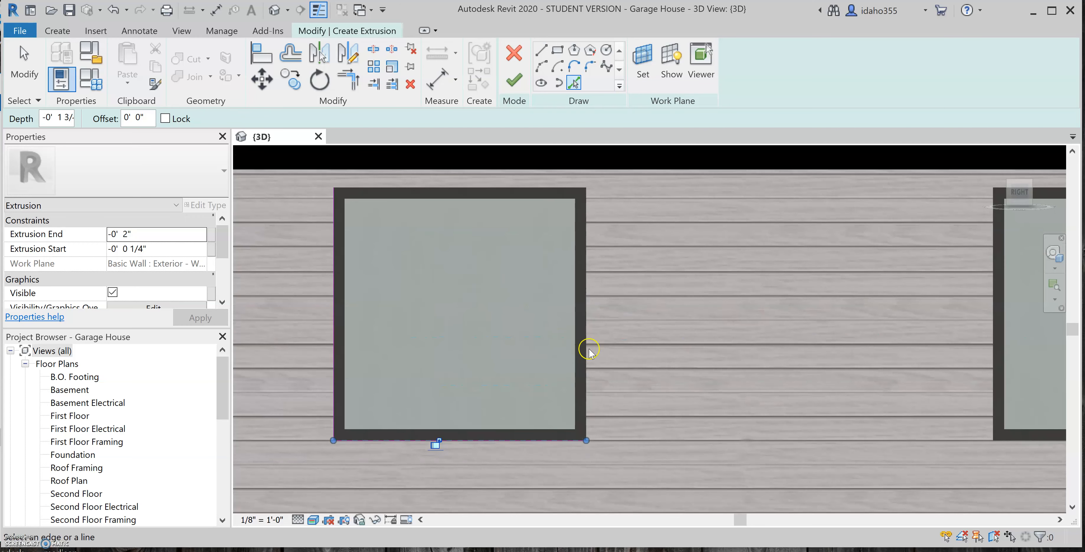
{"action": "left_click", "coordinate": [606, 335]}
{"action": "scroll", "coordinate": [528, 320], "scroll_direction": "down", "scroll_amount": 5}
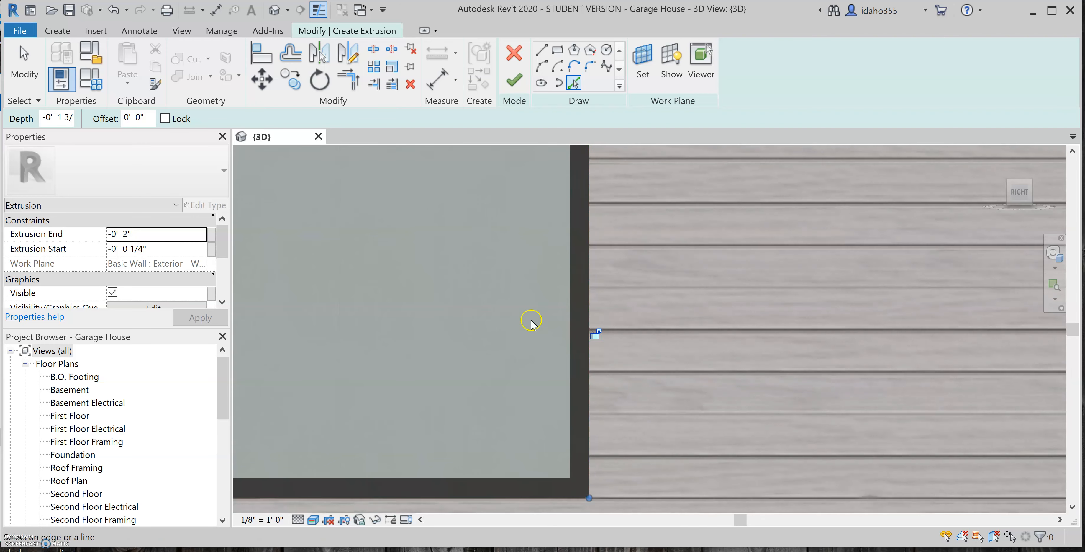
{"action": "scroll", "coordinate": [439, 208], "scroll_direction": "up", "scroll_amount": 6}
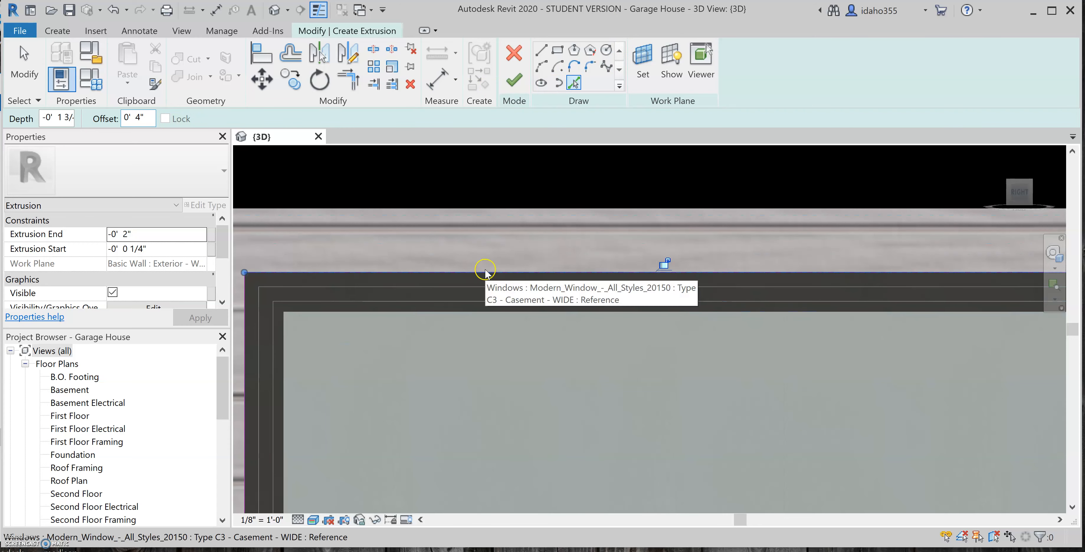
{"action": "scroll", "coordinate": [485, 272], "scroll_direction": "down", "scroll_amount": 2}
{"action": "scroll", "coordinate": [527, 249], "scroll_direction": "down", "scroll_amount": 3}
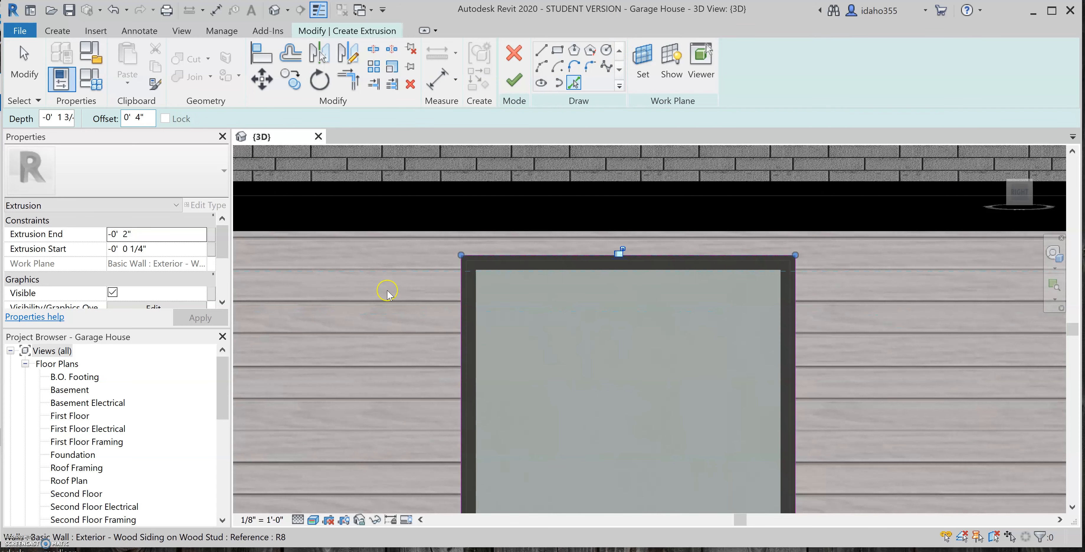
Try to pick the window's left edge with the 4-inch offset.
{"action": "scroll", "coordinate": [464, 297], "scroll_direction": "up", "scroll_amount": 5}
{"action": "scroll", "coordinate": [531, 279], "scroll_direction": "up", "scroll_amount": 3}
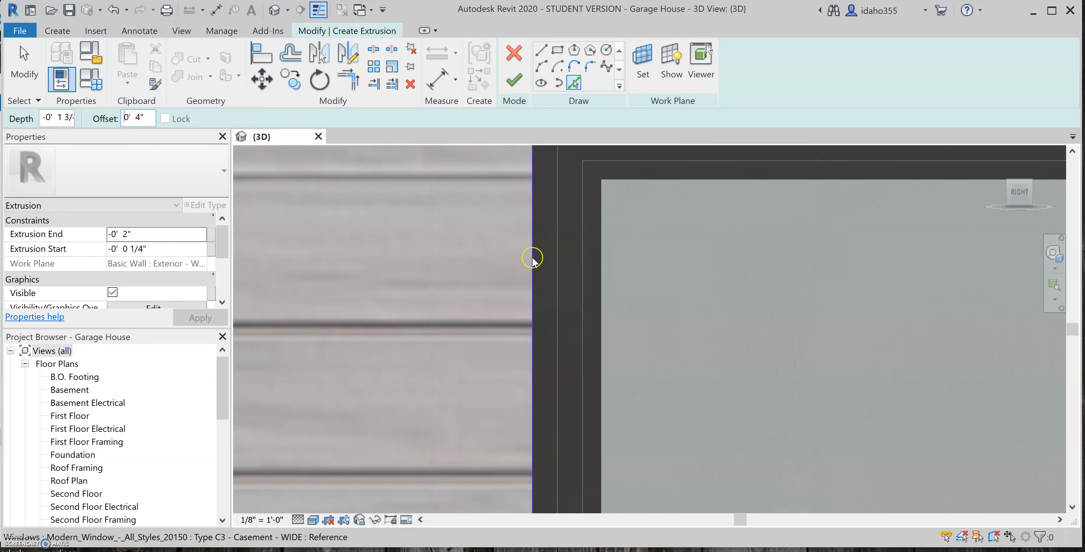
{"action": "scroll", "coordinate": [533, 259], "scroll_direction": "up", "scroll_amount": 5}
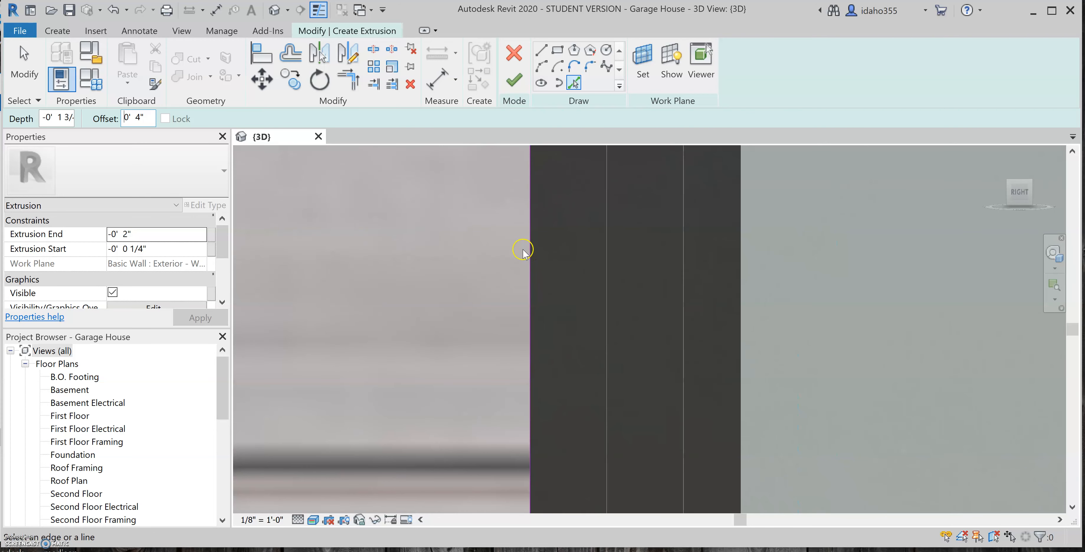
{"action": "scroll", "coordinate": [548, 320], "scroll_direction": "down", "scroll_amount": 4}
{"action": "left_click", "coordinate": [550, 320]}
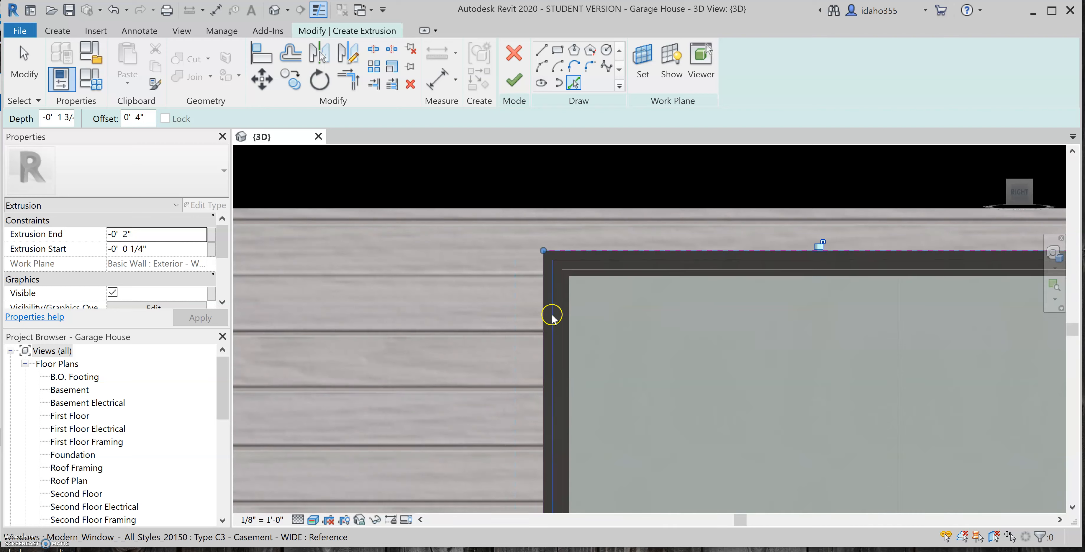
{"action": "scroll", "coordinate": [537, 282], "scroll_direction": "up", "scroll_amount": 3}
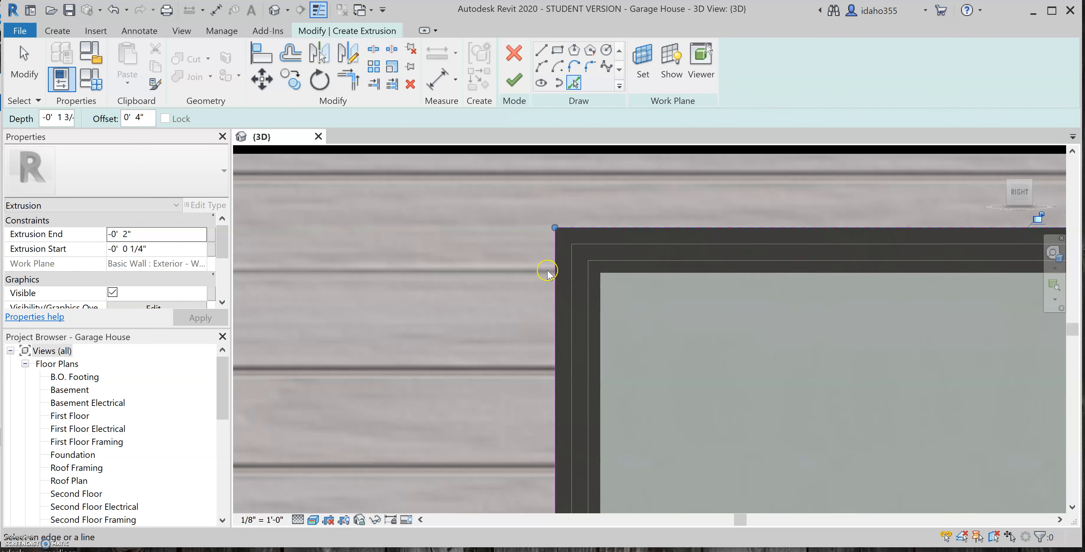
{"action": "scroll", "coordinate": [532, 256], "scroll_direction": "down", "scroll_amount": 7}
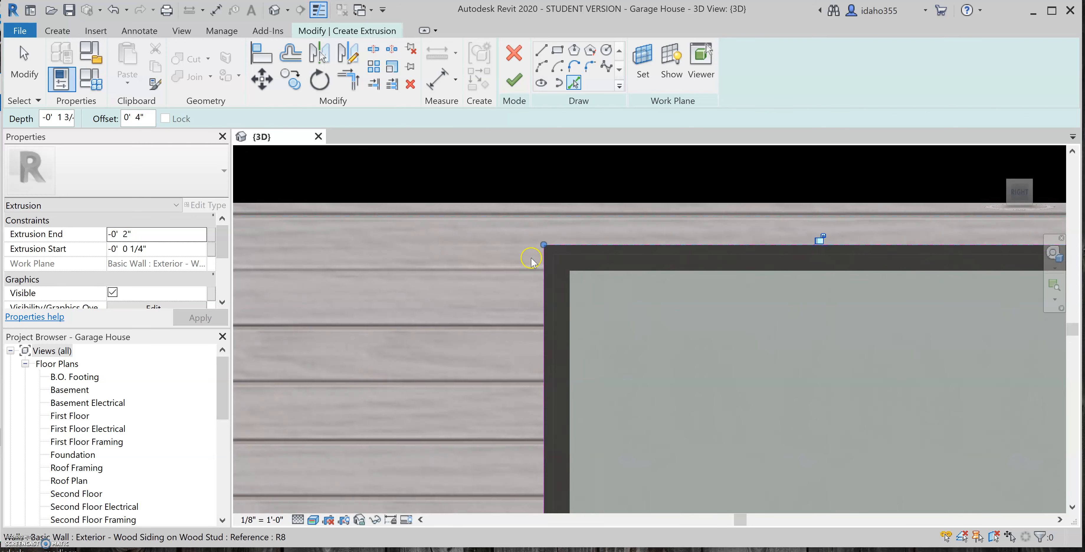
Sketch a line offset 4 inches outward from the window's right edge.
{"action": "scroll", "coordinate": [769, 281], "scroll_direction": "up", "scroll_amount": 4}
{"action": "scroll", "coordinate": [543, 274], "scroll_direction": "up", "scroll_amount": 3}
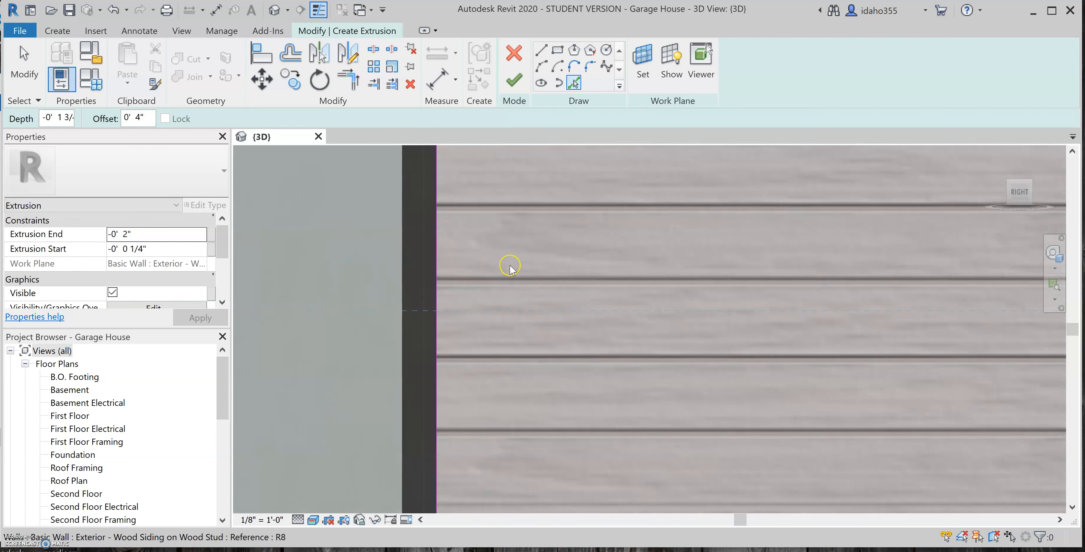
{"action": "scroll", "coordinate": [434, 248], "scroll_direction": "up", "scroll_amount": 3}
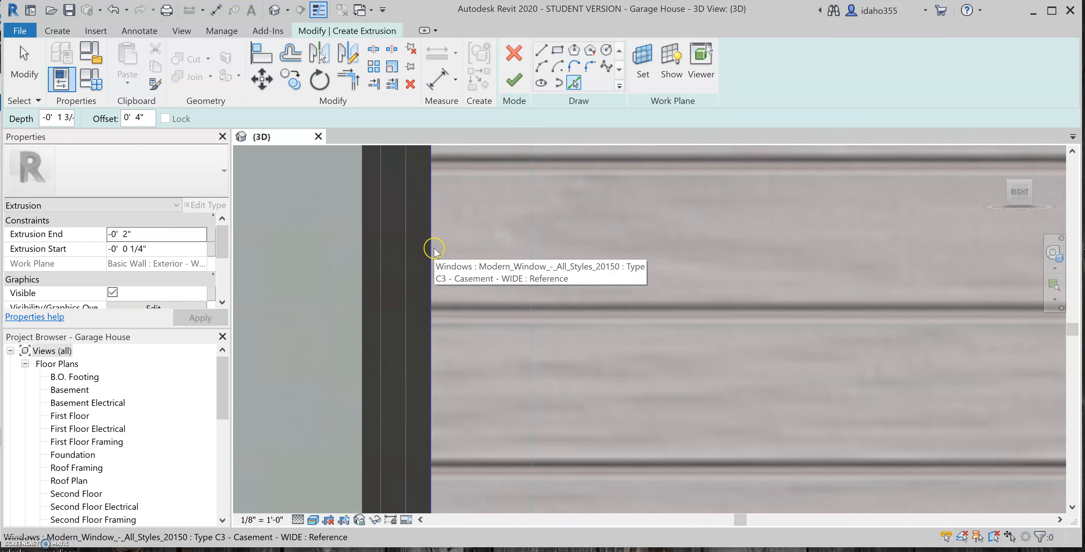
{"action": "scroll", "coordinate": [531, 276], "scroll_direction": "down", "scroll_amount": 4}
{"action": "scroll", "coordinate": [522, 270], "scroll_direction": "down", "scroll_amount": 4}
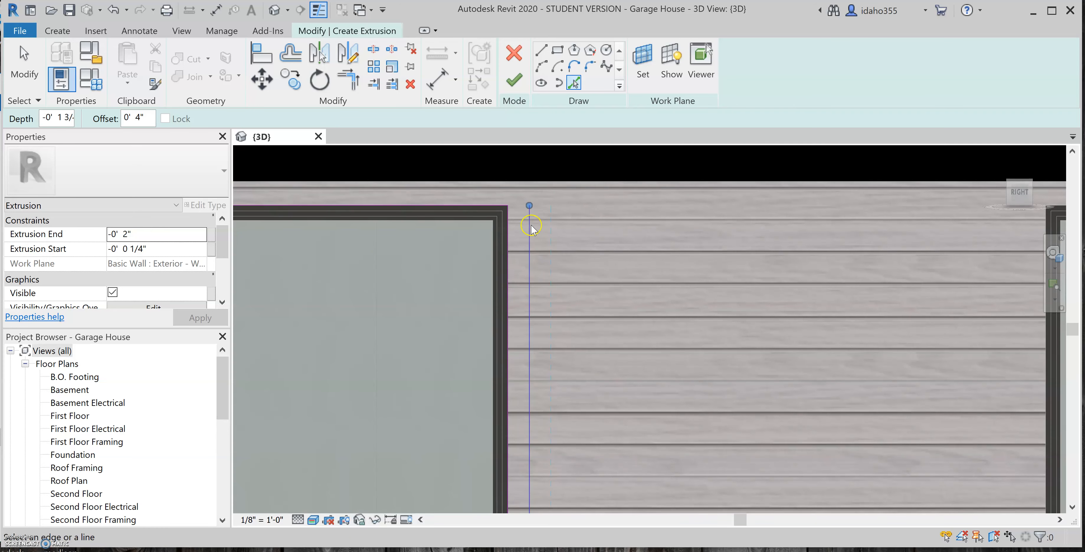
Sketch lines offset 4 inches outward from the window's bottom and left edges.
{"action": "scroll", "coordinate": [422, 461], "scroll_direction": "up", "scroll_amount": 4}
{"action": "scroll", "coordinate": [422, 461], "scroll_direction": "up", "scroll_amount": 3}
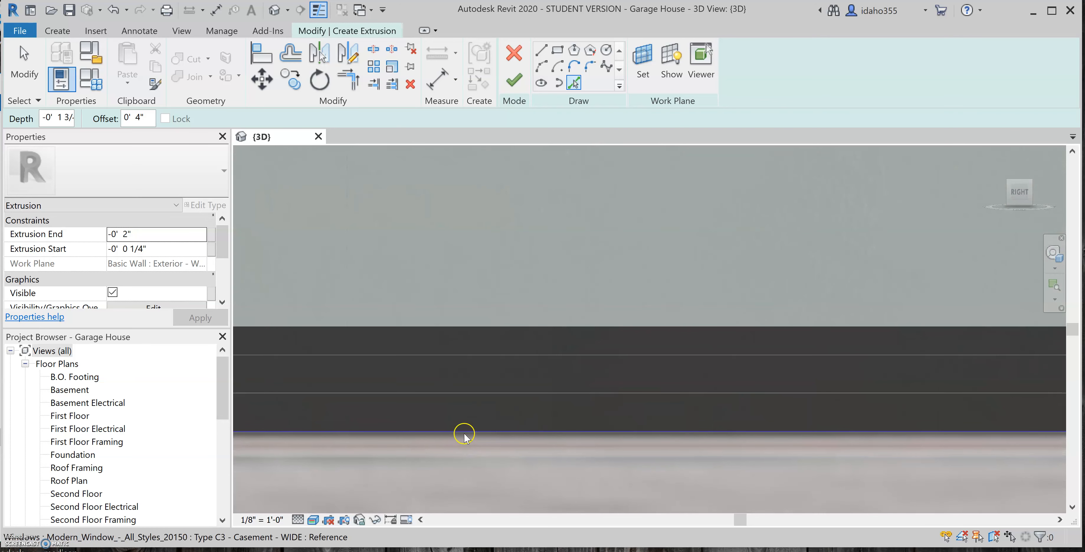
{"action": "scroll", "coordinate": [545, 261], "scroll_direction": "down", "scroll_amount": 4}
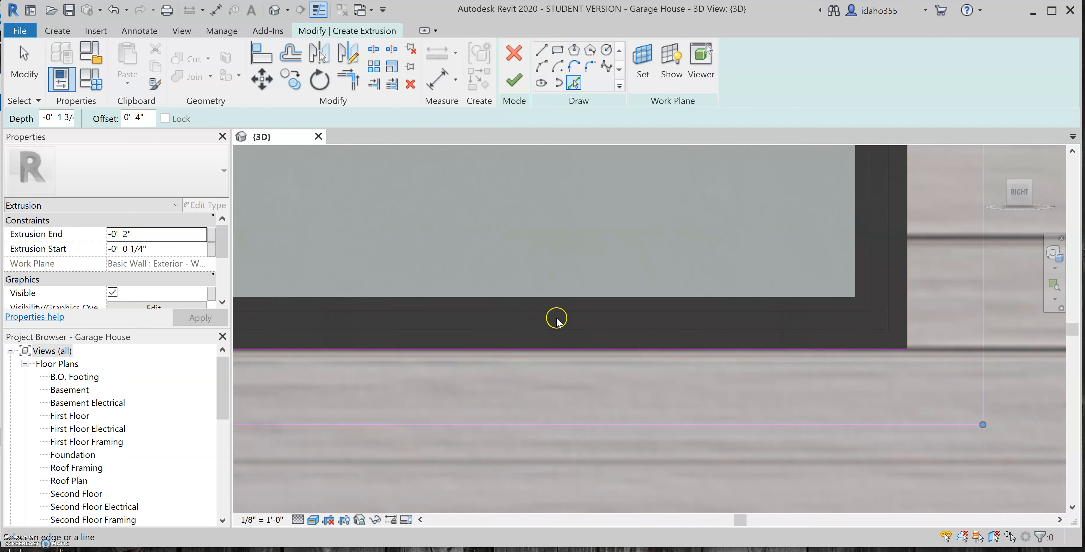
{"action": "scroll", "coordinate": [716, 362], "scroll_direction": "down", "scroll_amount": 3}
{"action": "scroll", "coordinate": [691, 337], "scroll_direction": "up", "scroll_amount": 6}
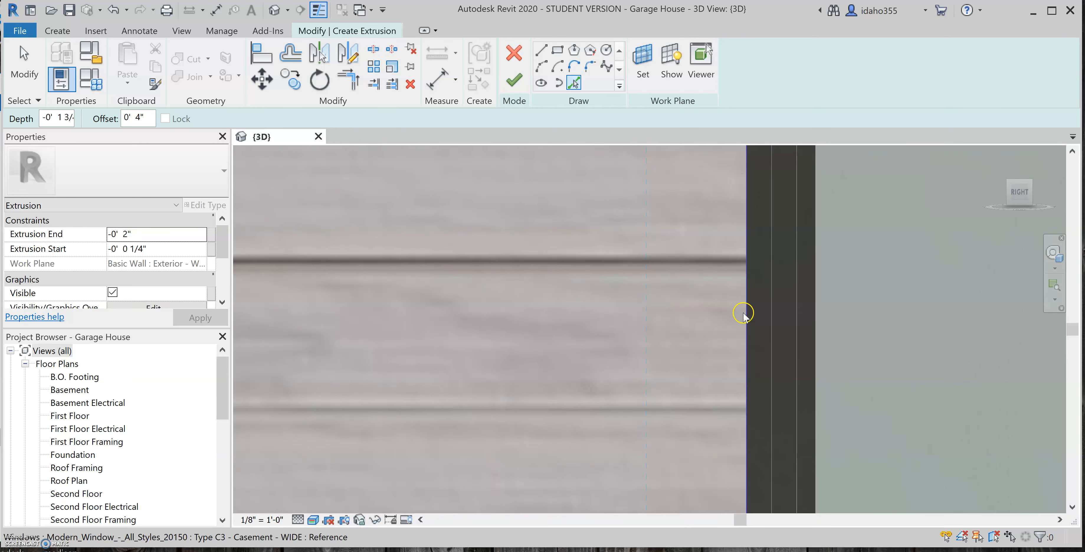
{"action": "left_click", "coordinate": [744, 316]}
{"action": "scroll", "coordinate": [611, 296], "scroll_direction": "down", "scroll_amount": 5}
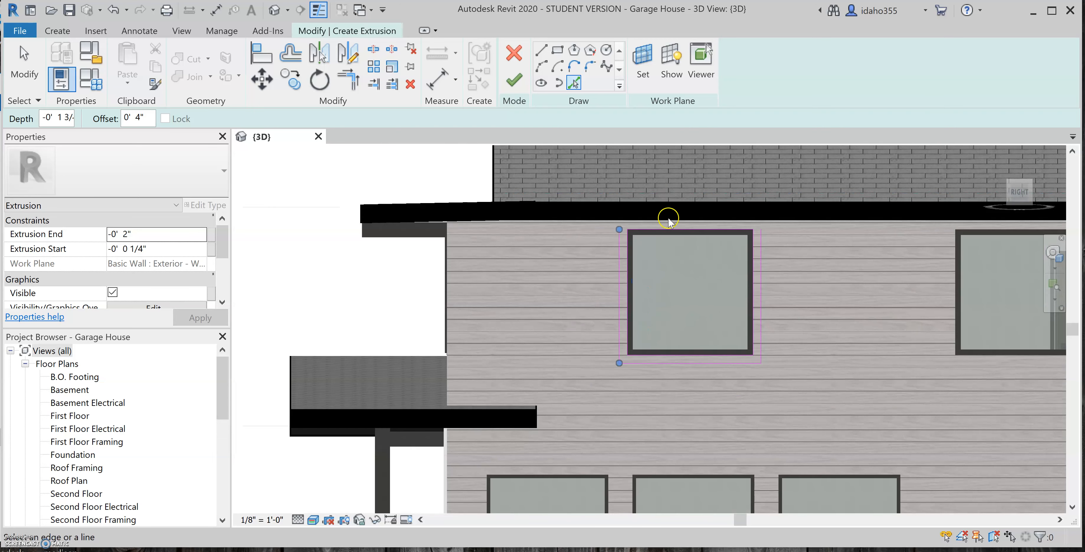
Sketch a line offset 4 inches above the window's top edge to complete the outer trim outline, and check the finished frame sketch.
{"action": "scroll", "coordinate": [594, 236], "scroll_direction": "up", "scroll_amount": 5}
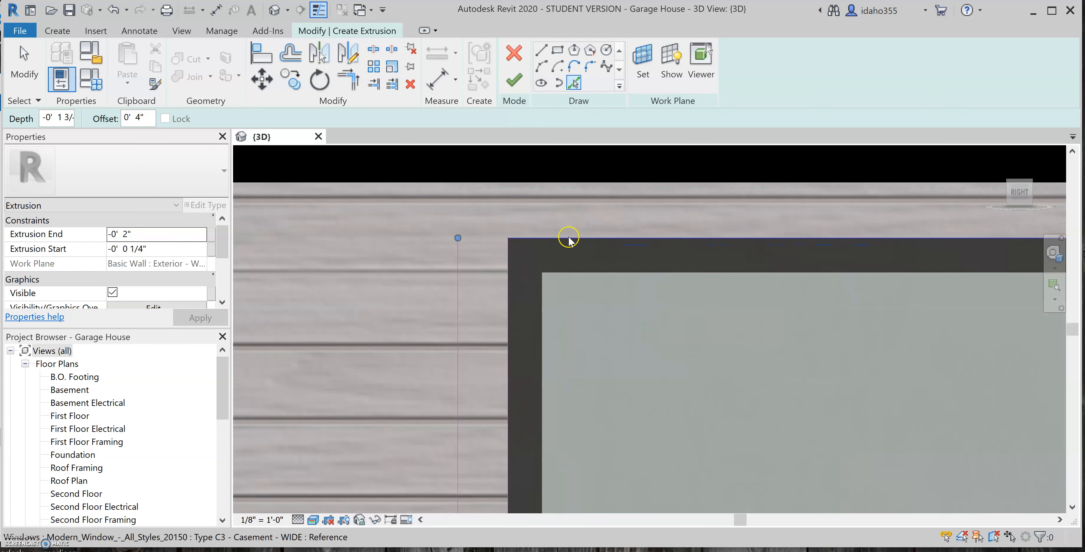
{"action": "scroll", "coordinate": [569, 237], "scroll_direction": "up", "scroll_amount": 3}
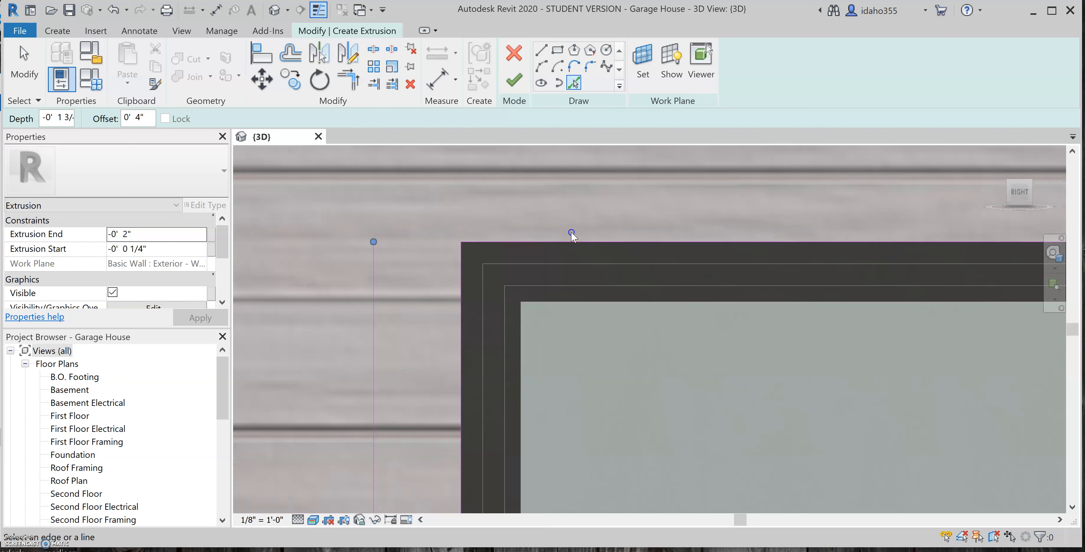
{"action": "scroll", "coordinate": [543, 301], "scroll_direction": "down", "scroll_amount": 5}
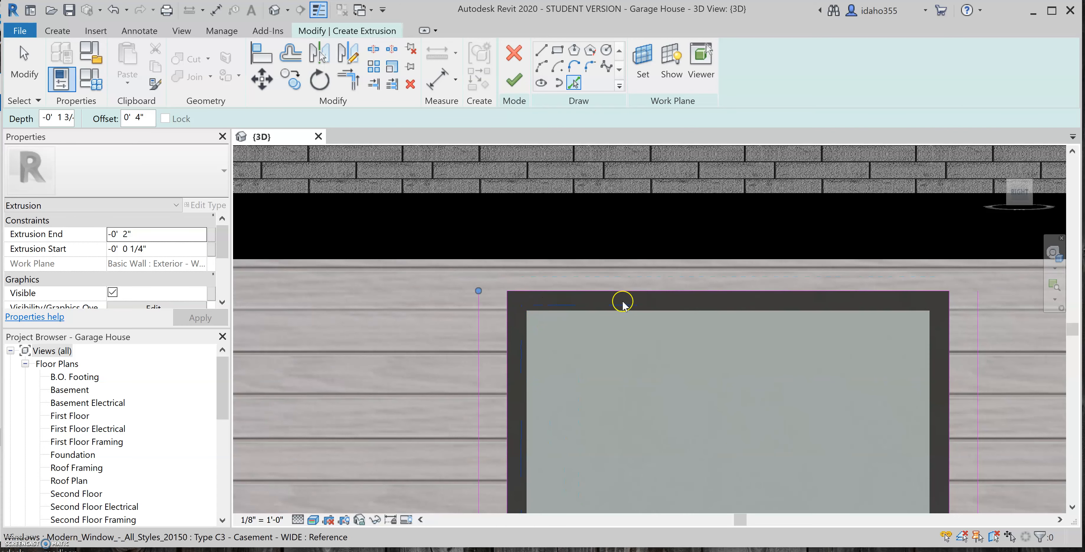
{"action": "scroll", "coordinate": [836, 291], "scroll_direction": "up", "scroll_amount": 2}
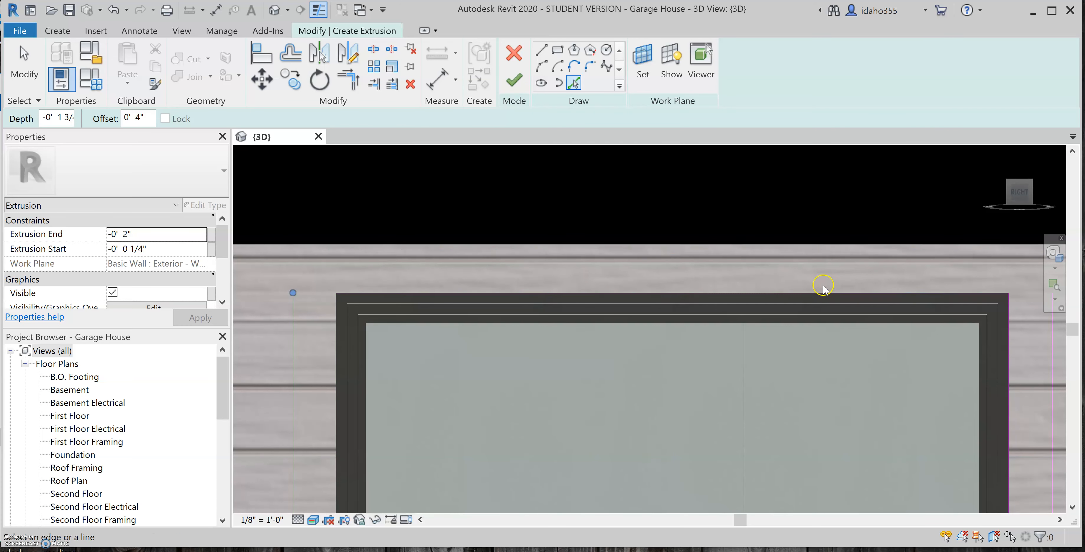
{"action": "left_click", "coordinate": [824, 292]}
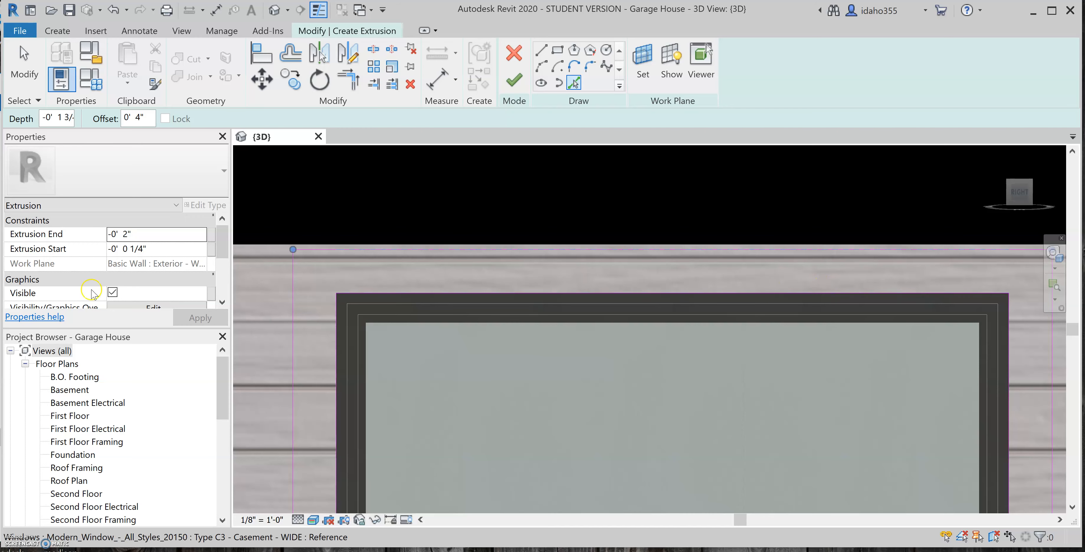
{"action": "scroll", "coordinate": [477, 201], "scroll_direction": "down", "scroll_amount": 4}
{"action": "scroll", "coordinate": [447, 349], "scroll_direction": "up", "scroll_amount": 2}
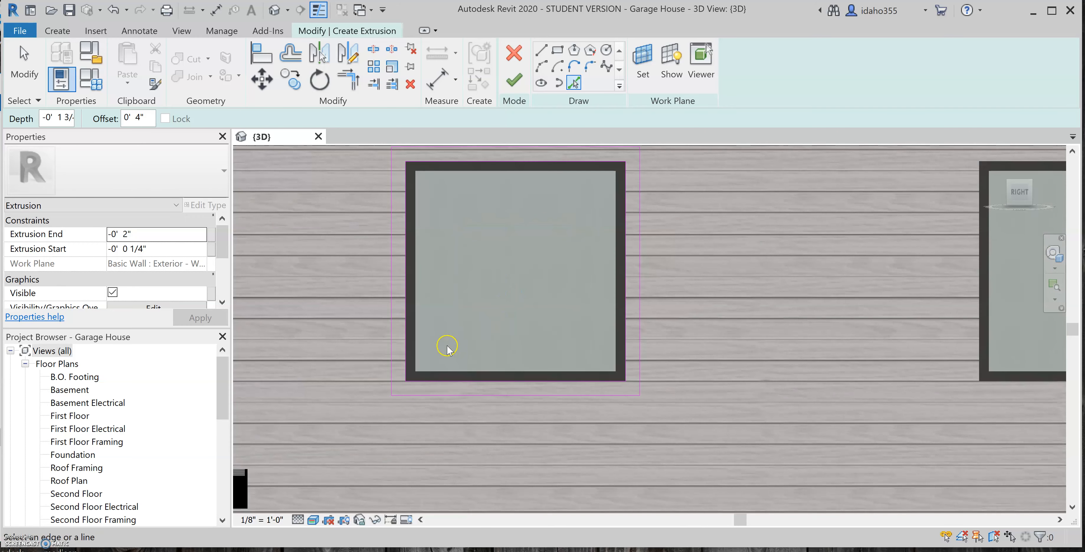
{"action": "scroll", "coordinate": [448, 349], "scroll_direction": "up", "scroll_amount": 1}
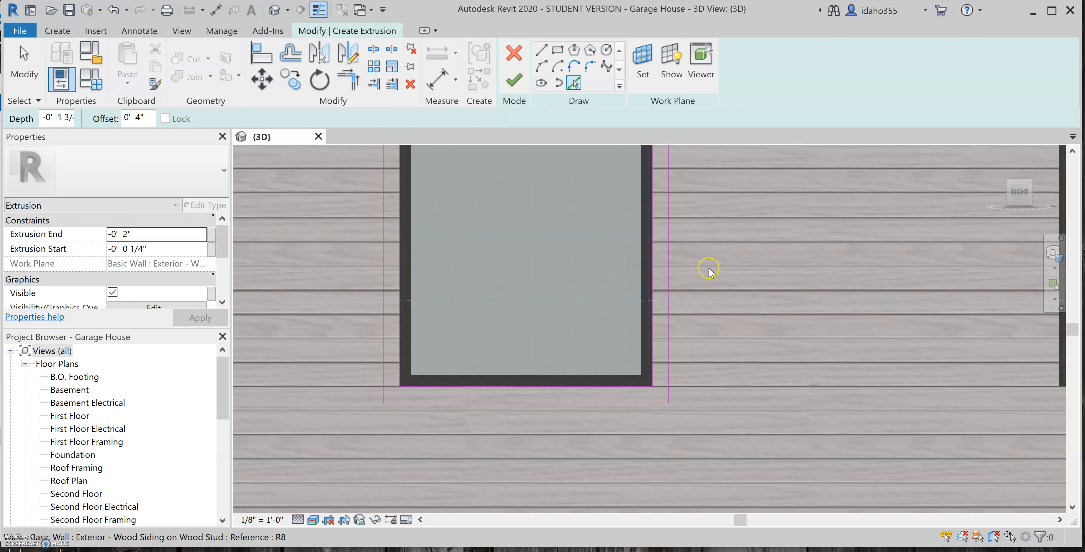
{"action": "scroll", "coordinate": [396, 328], "scroll_direction": "down", "scroll_amount": 3}
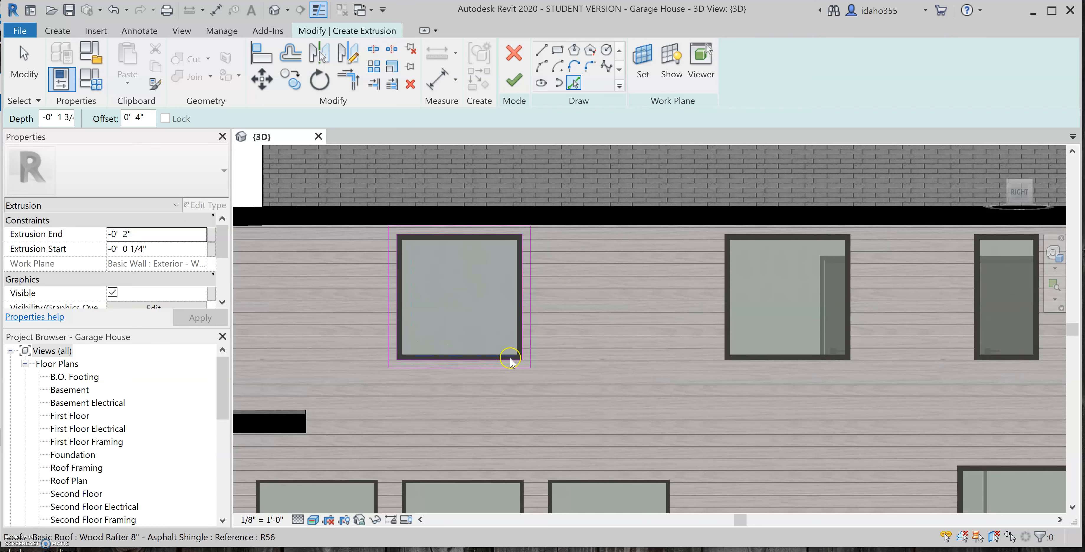
Delete the stray horizontal sketch line running across the right wall below the upper windows.
{"action": "left_click", "coordinate": [577, 406]}
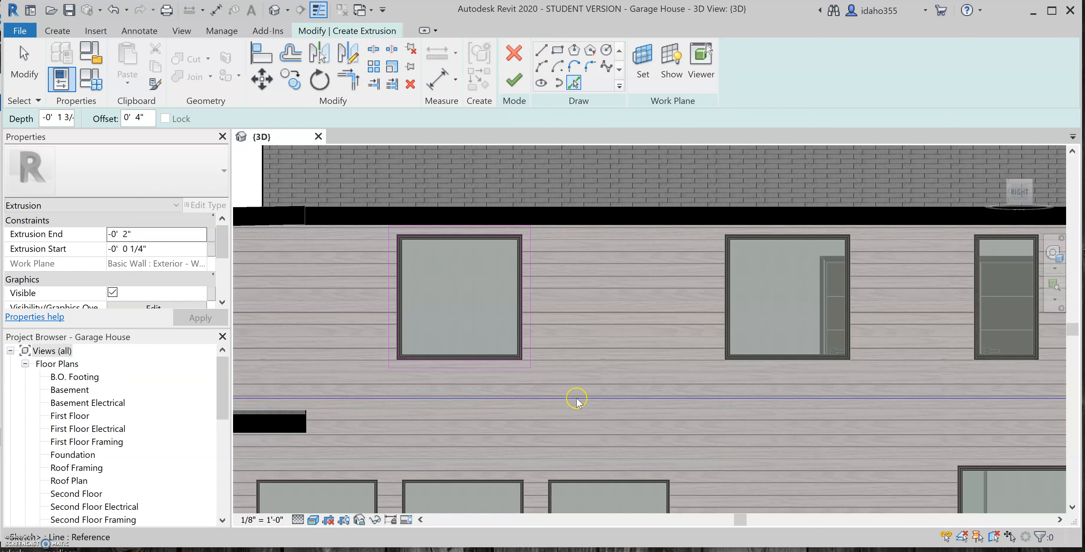
{"action": "key", "text": "Escape"}
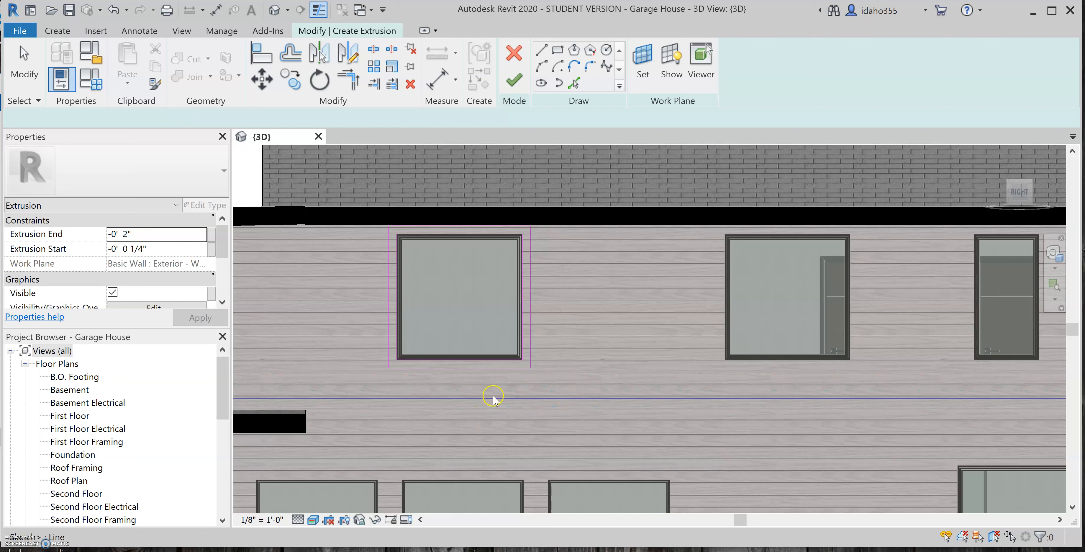
{"action": "left_click", "coordinate": [494, 397]}
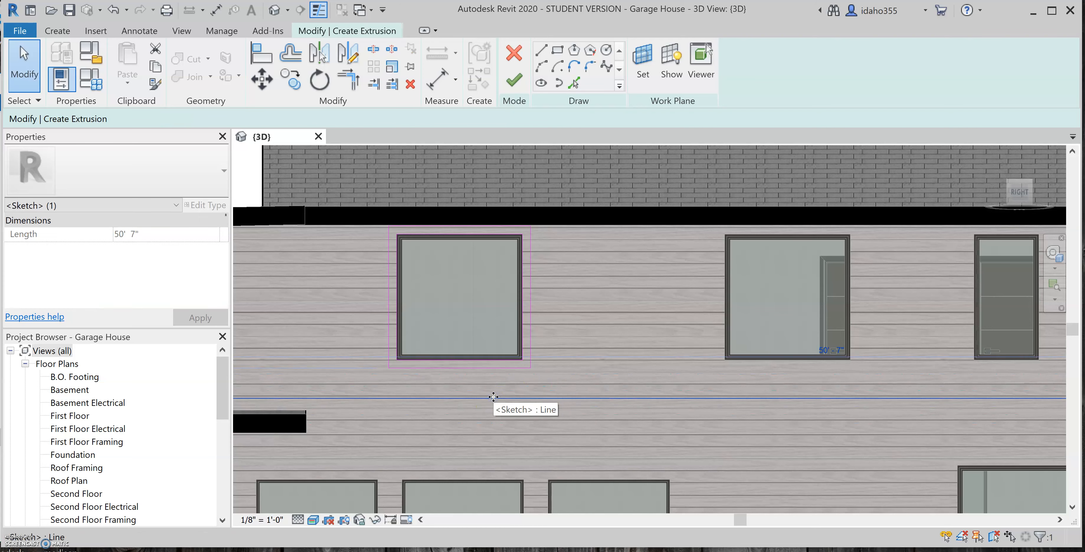
{"action": "scroll", "coordinate": [493, 397], "scroll_direction": "down", "scroll_amount": 10}
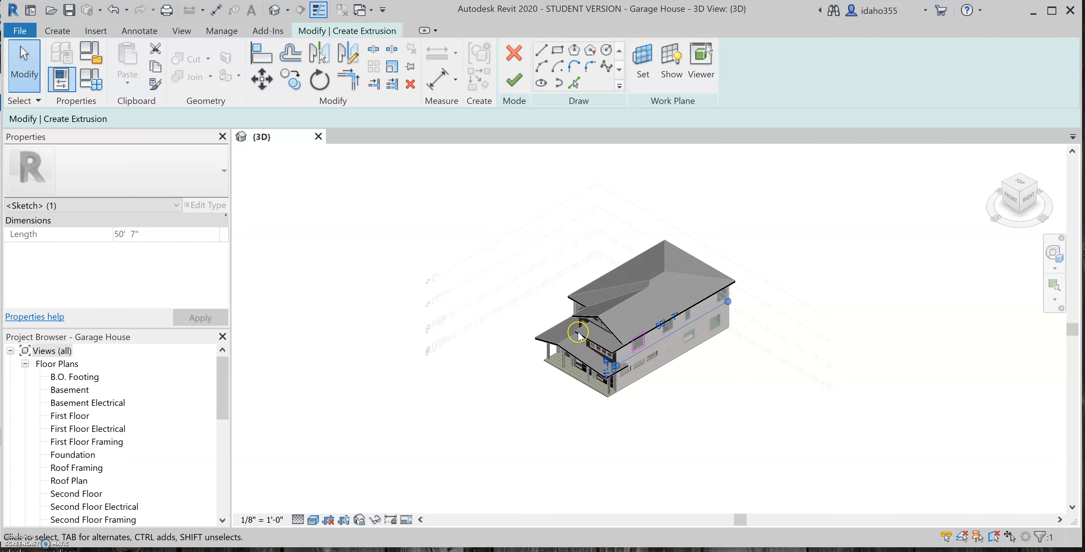
{"action": "scroll", "coordinate": [578, 335], "scroll_direction": "up", "scroll_amount": 5}
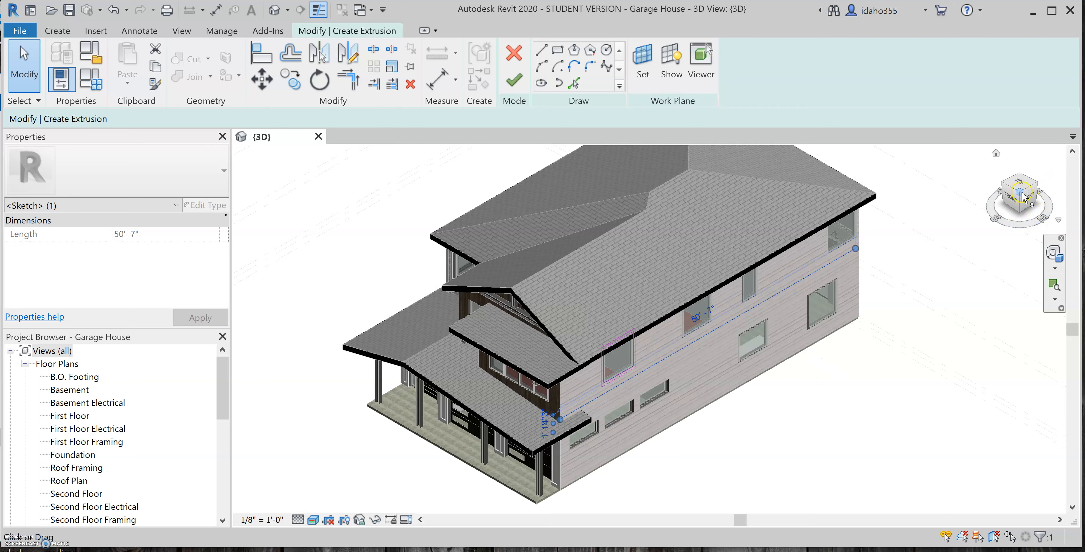
{"action": "left_click", "coordinate": [1028, 198]}
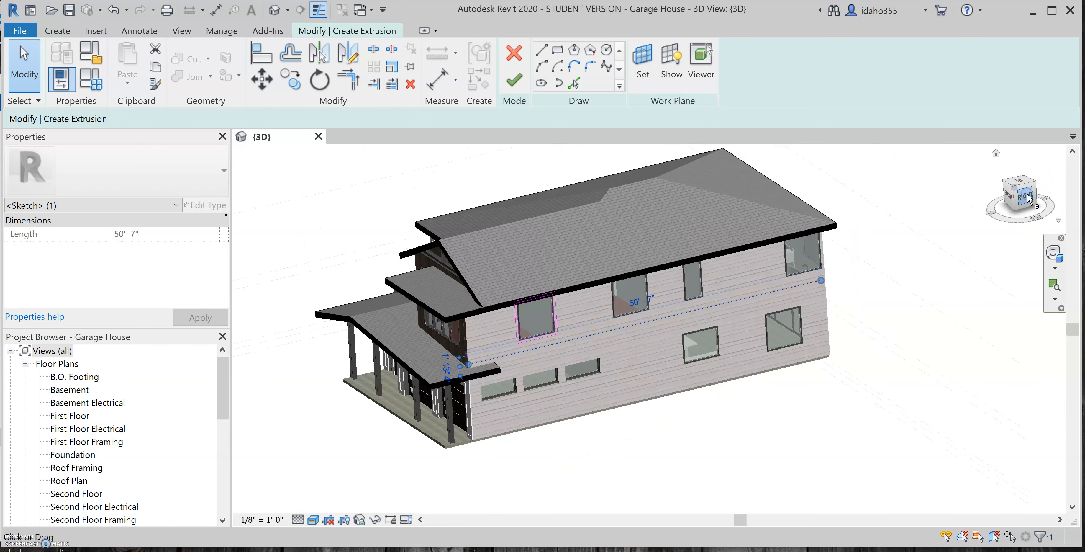
{"action": "scroll", "coordinate": [496, 338], "scroll_direction": "up", "scroll_amount": 5}
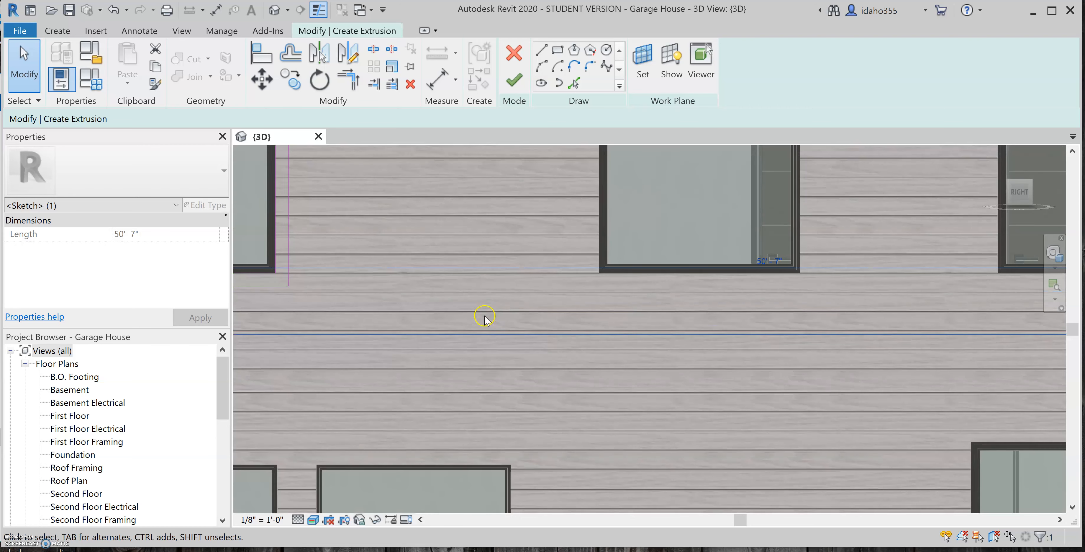
{"action": "scroll", "coordinate": [595, 337], "scroll_direction": "down", "scroll_amount": 5}
{"action": "scroll", "coordinate": [475, 317], "scroll_direction": "up", "scroll_amount": 3}
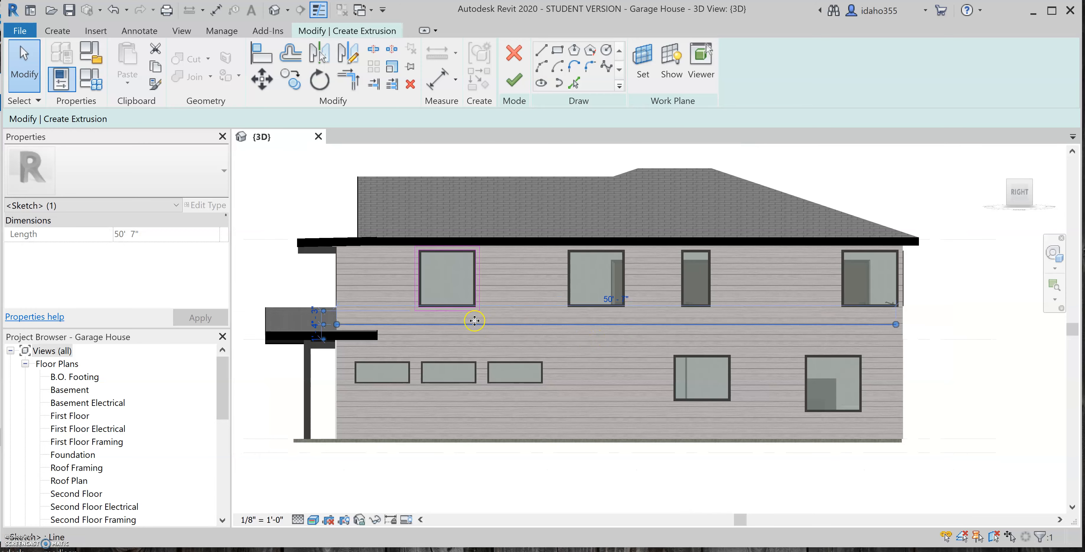
{"action": "left_click", "coordinate": [474, 317]}
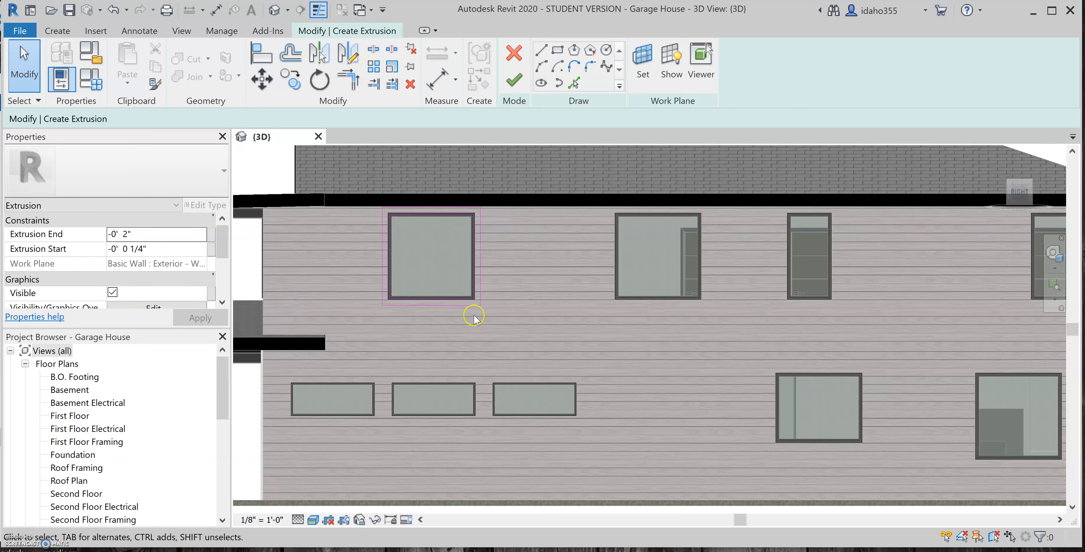
Copy the first upper window's inner and outer trim outlines to the second upper window, matching their top-left frame corners.
{"action": "scroll", "coordinate": [398, 245], "scroll_direction": "up", "scroll_amount": 2}
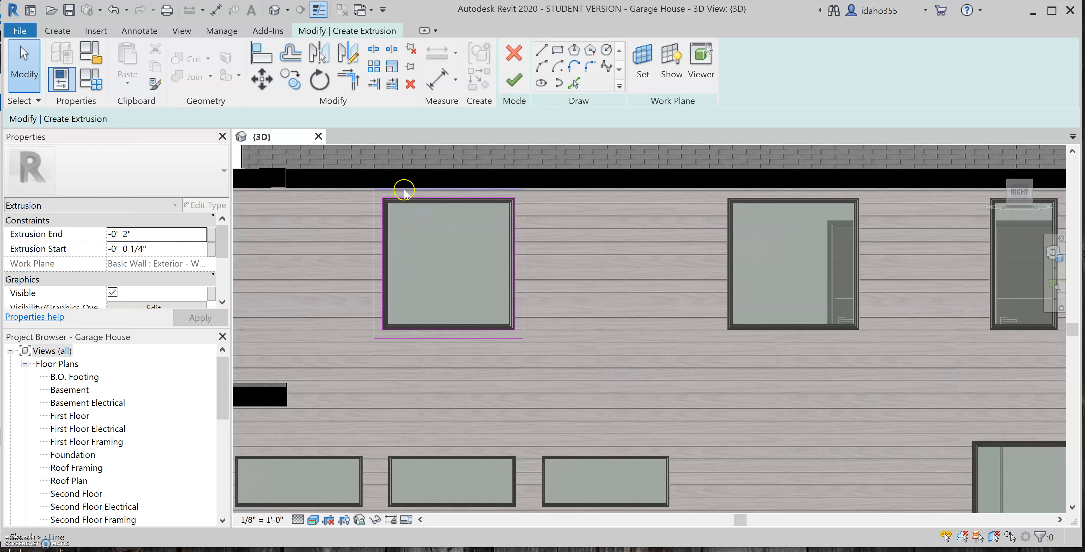
{"action": "mouse_move", "coordinate": [531, 331]}
{"action": "left_mouse_down"}
{"action": "mouse_move", "coordinate": [382, 194]}
{"action": "mouse_move", "coordinate": [343, 174]}
{"action": "left_mouse_up"}
{"action": "left_click", "coordinate": [295, 78]}
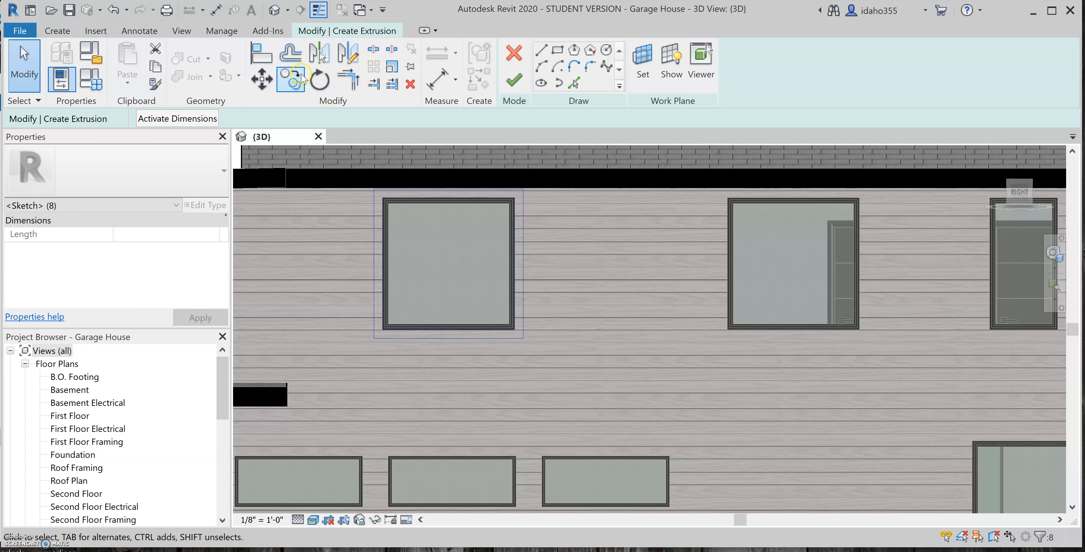
{"action": "left_click", "coordinate": [290, 79]}
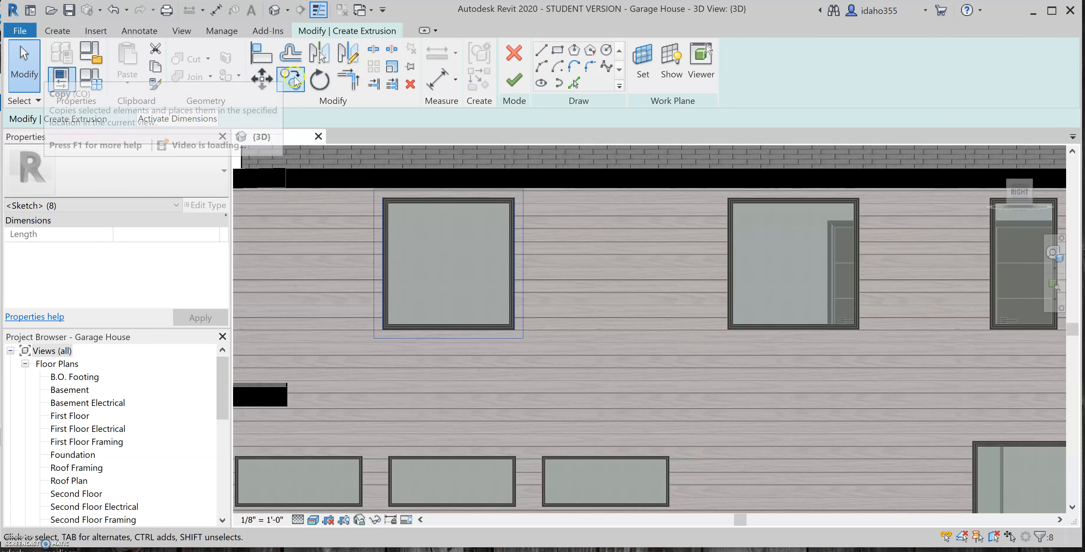
{"action": "scroll", "coordinate": [383, 207], "scroll_direction": "up", "scroll_amount": 5}
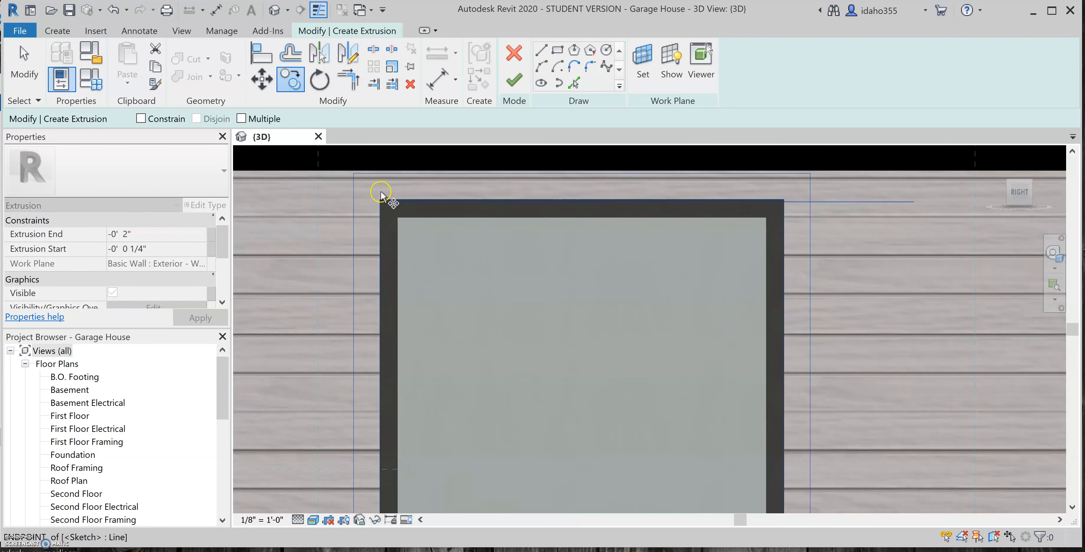
{"action": "left_click", "coordinate": [376, 206]}
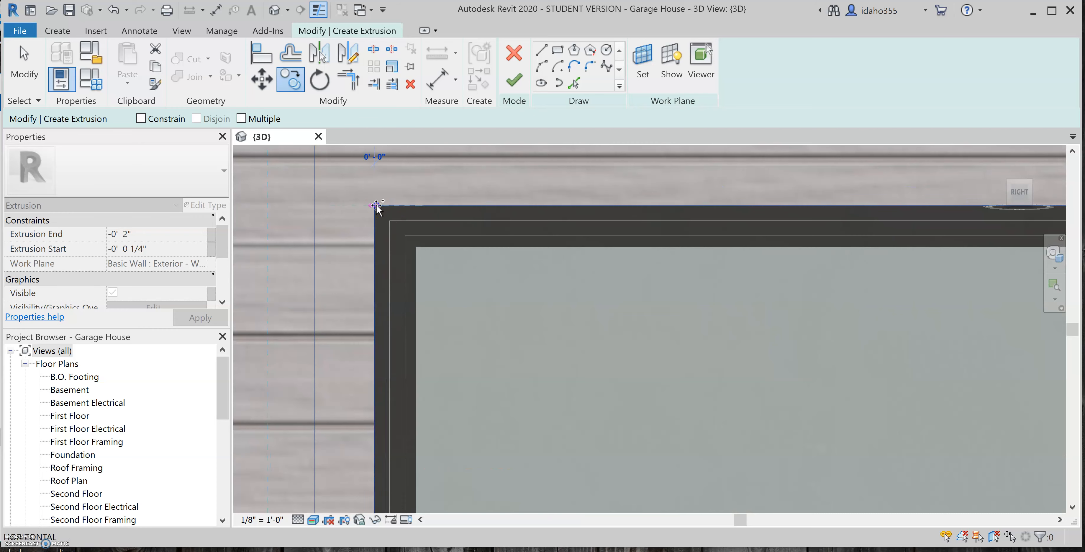
{"action": "scroll", "coordinate": [385, 200], "scroll_direction": "down", "scroll_amount": 6}
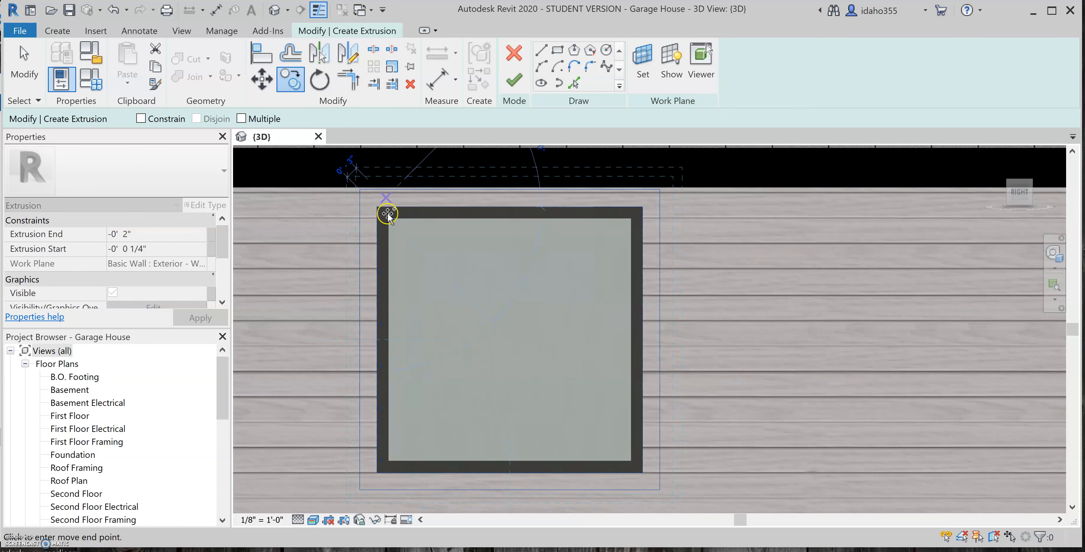
{"action": "scroll", "coordinate": [681, 220], "scroll_direction": "up", "scroll_amount": 6}
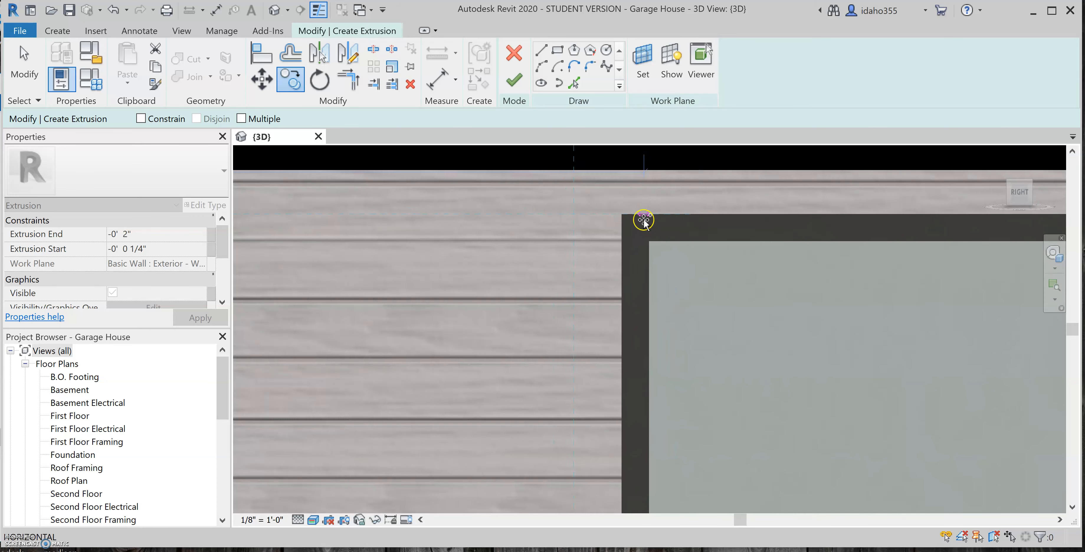
{"action": "left_click", "coordinate": [625, 217]}
{"action": "scroll", "coordinate": [476, 193], "scroll_direction": "down", "scroll_amount": 4}
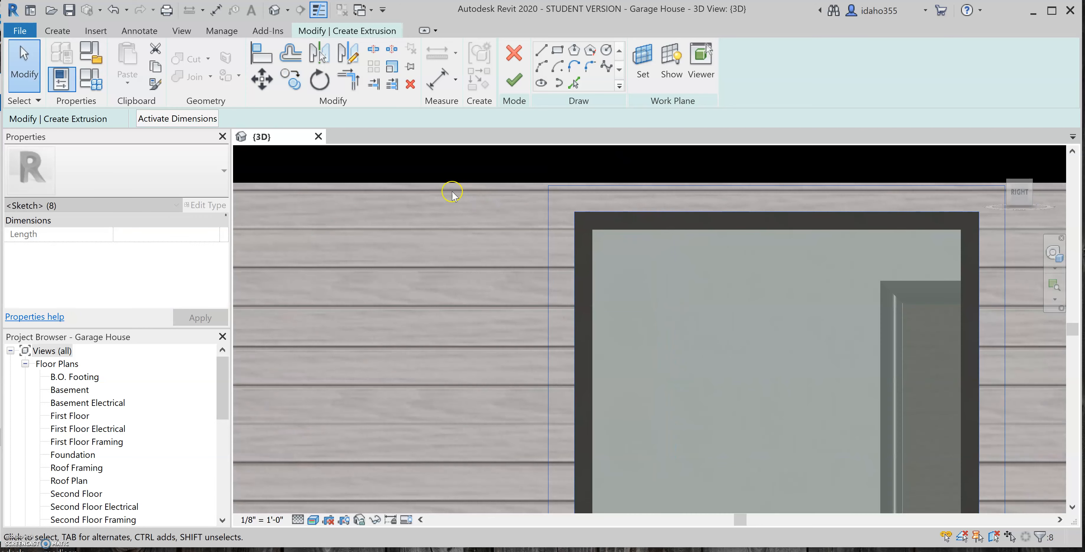
{"action": "scroll", "coordinate": [508, 240], "scroll_direction": "down", "scroll_amount": 5}
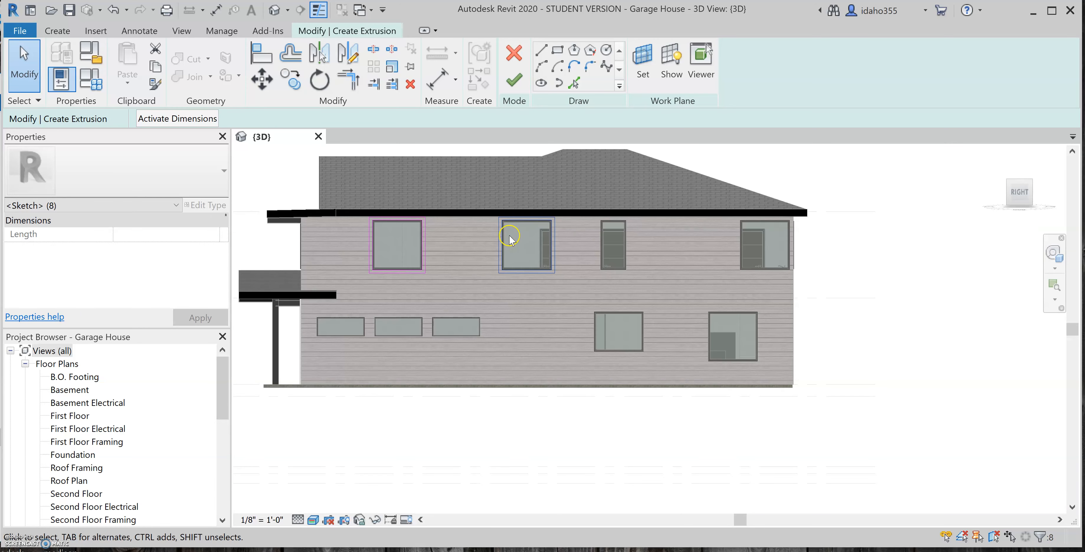
Copy the second upper window's trim outlines to the upper window at the wall's far right end, aligning the top-left frame corners.
{"action": "scroll", "coordinate": [485, 200], "scroll_direction": "up", "scroll_amount": 5}
{"action": "scroll", "coordinate": [589, 274], "scroll_direction": "up", "scroll_amount": 2}
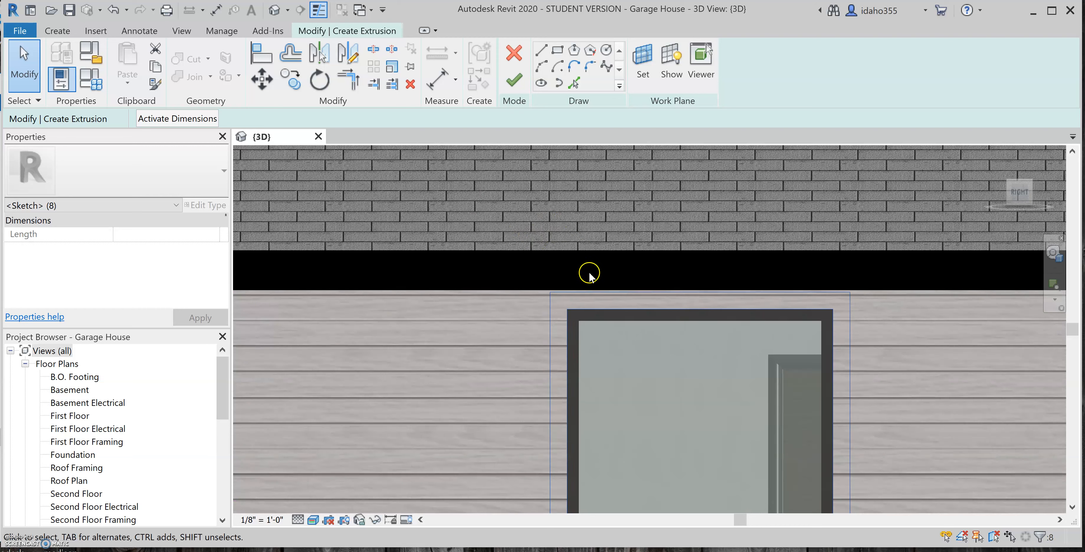
{"action": "left_click", "coordinate": [297, 82]}
{"action": "scroll", "coordinate": [548, 305], "scroll_direction": "up", "scroll_amount": 6}
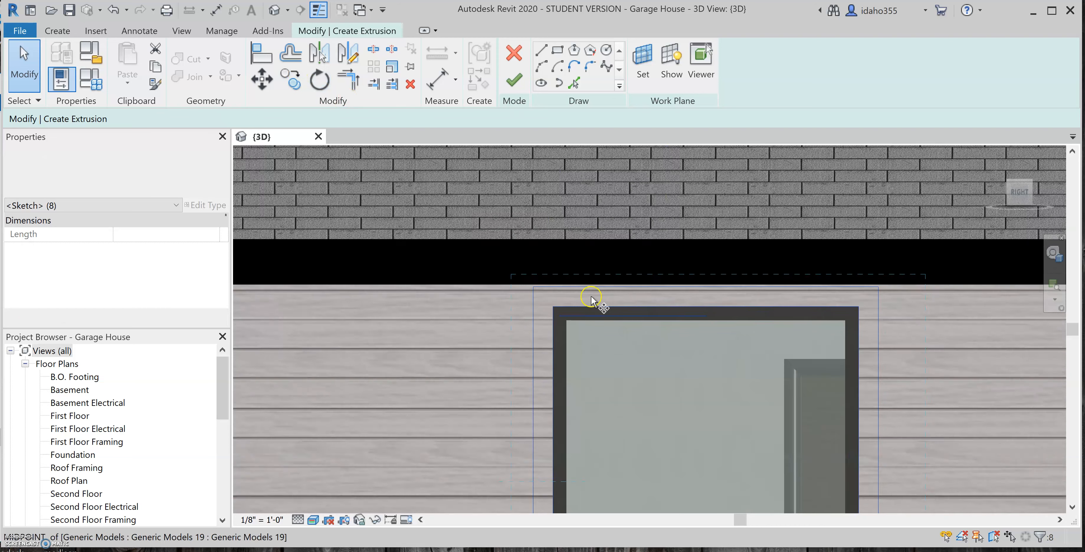
{"action": "left_click", "coordinate": [519, 312]}
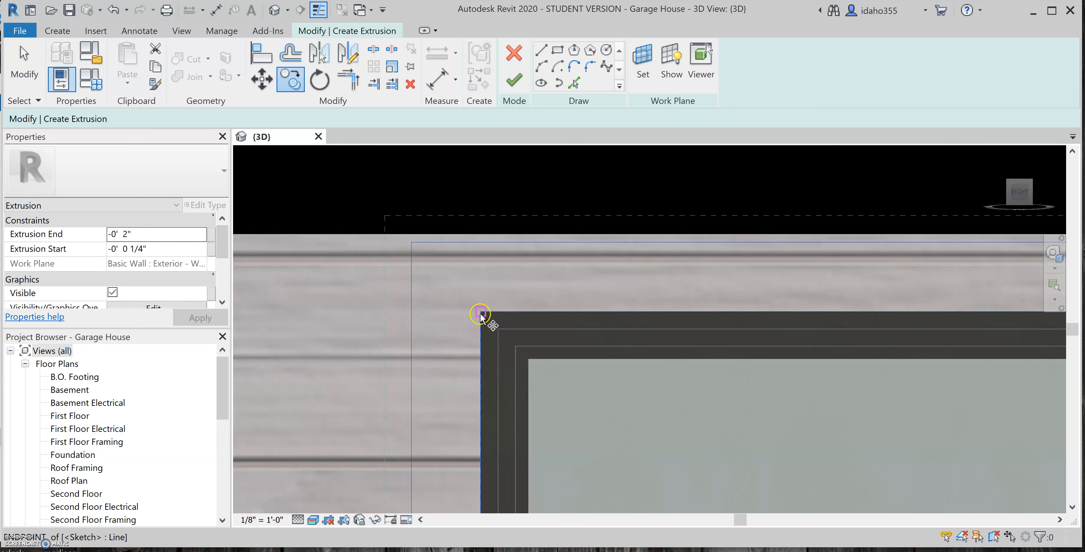
{"action": "scroll", "coordinate": [482, 276], "scroll_direction": "down", "scroll_amount": 8}
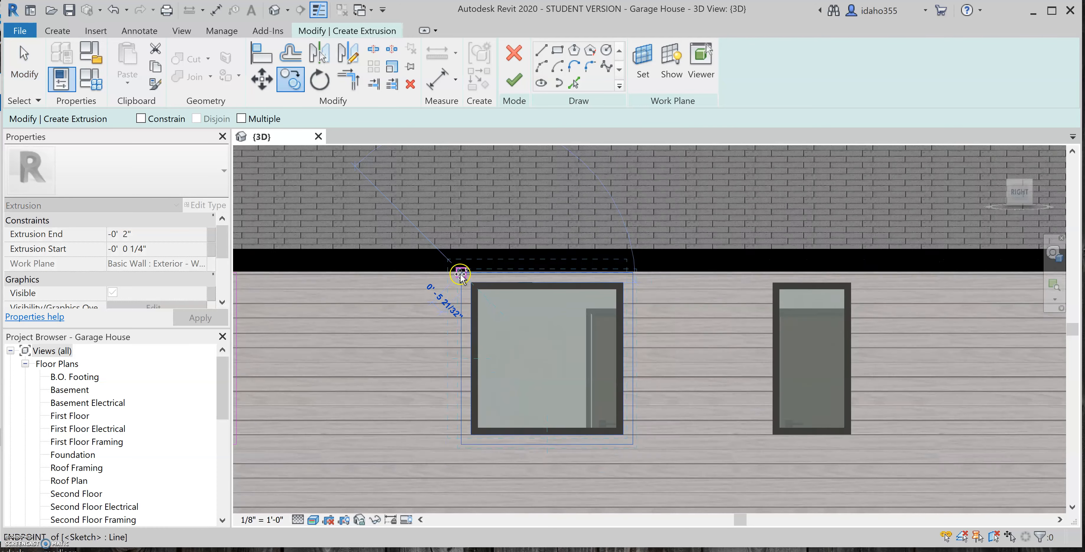
{"action": "scroll", "coordinate": [893, 285], "scroll_direction": "up", "scroll_amount": 6}
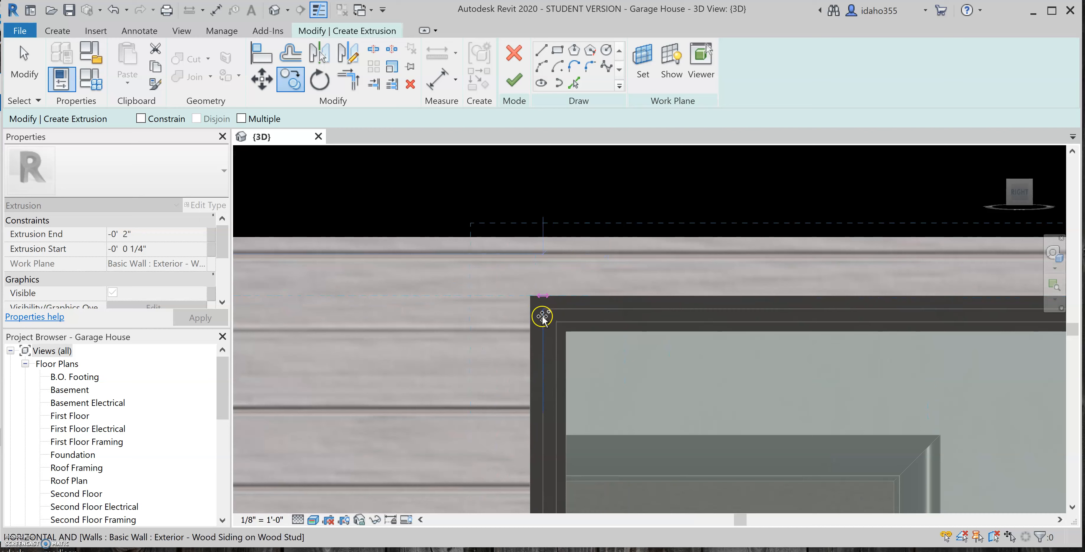
{"action": "left_click", "coordinate": [527, 293]}
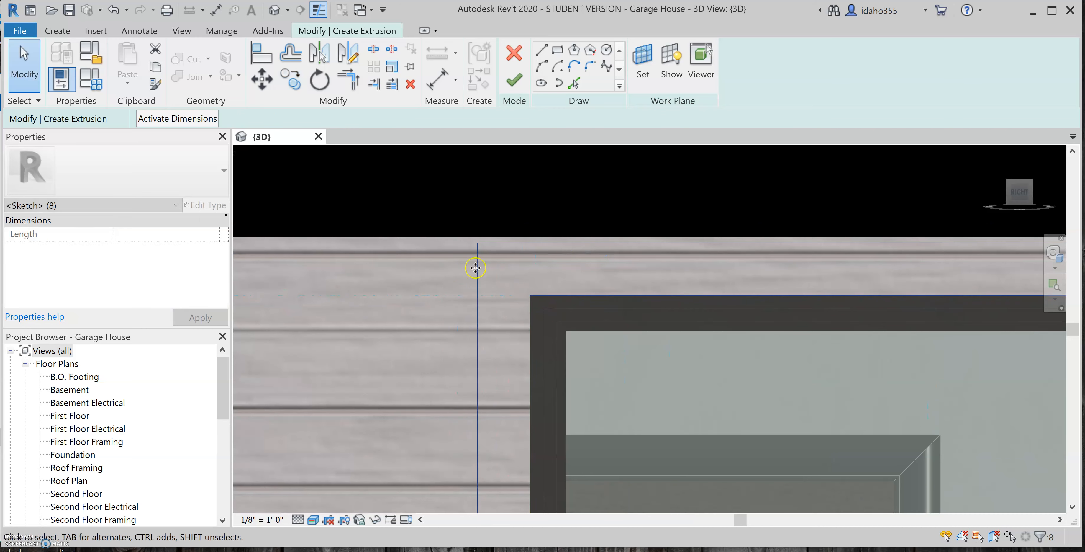
{"action": "scroll", "coordinate": [533, 295], "scroll_direction": "down", "scroll_amount": 6}
{"action": "scroll", "coordinate": [538, 285], "scroll_direction": "down", "scroll_amount": 5}
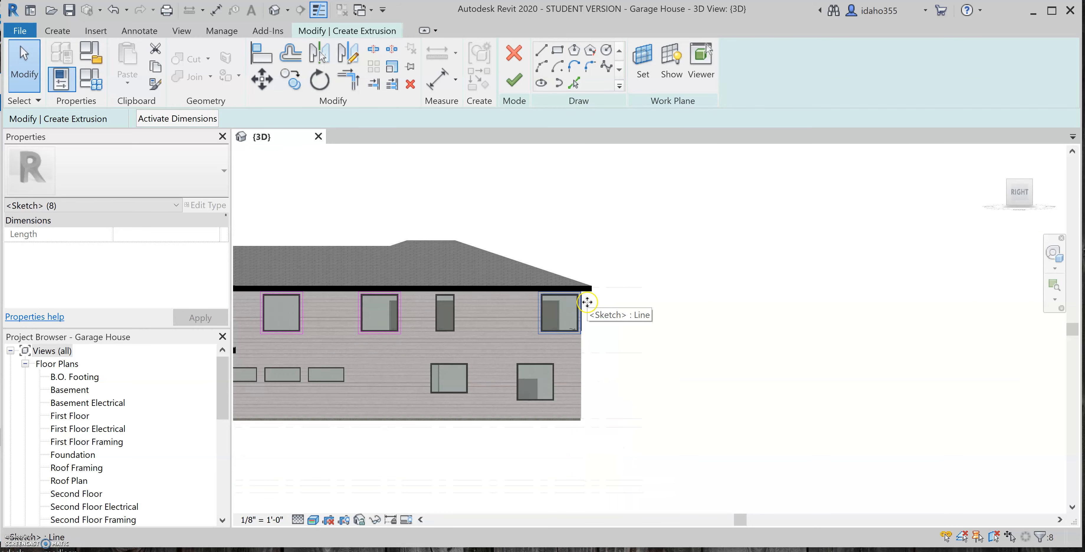
Copy the far-right upper window's trim outlines to the rightmost lower window by its top-left frame corner, and clear the selection.
{"action": "scroll", "coordinate": [507, 297], "scroll_direction": "up", "scroll_amount": 3}
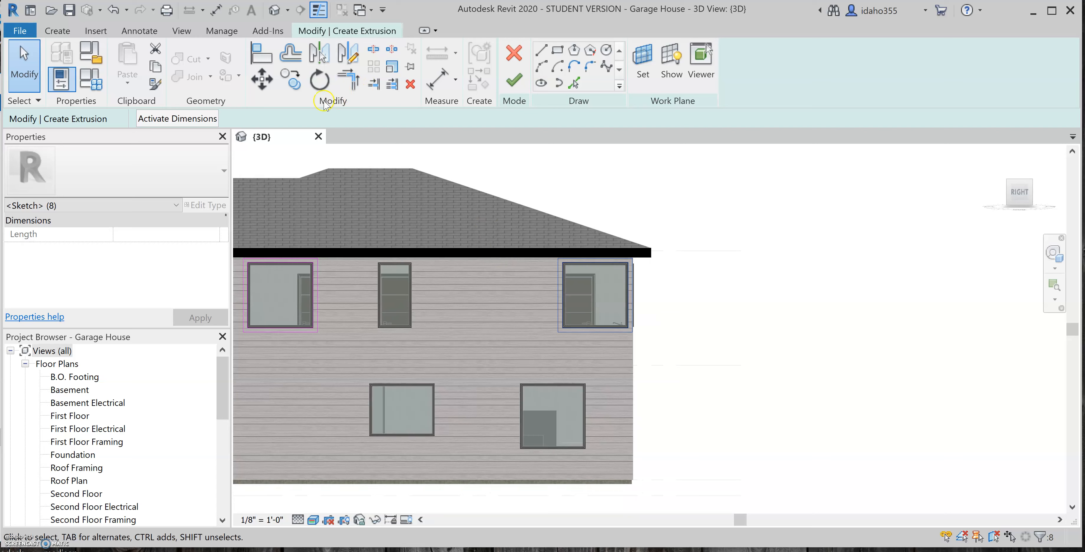
{"action": "left_click", "coordinate": [301, 84]}
{"action": "scroll", "coordinate": [557, 274], "scroll_direction": "up", "scroll_amount": 10}
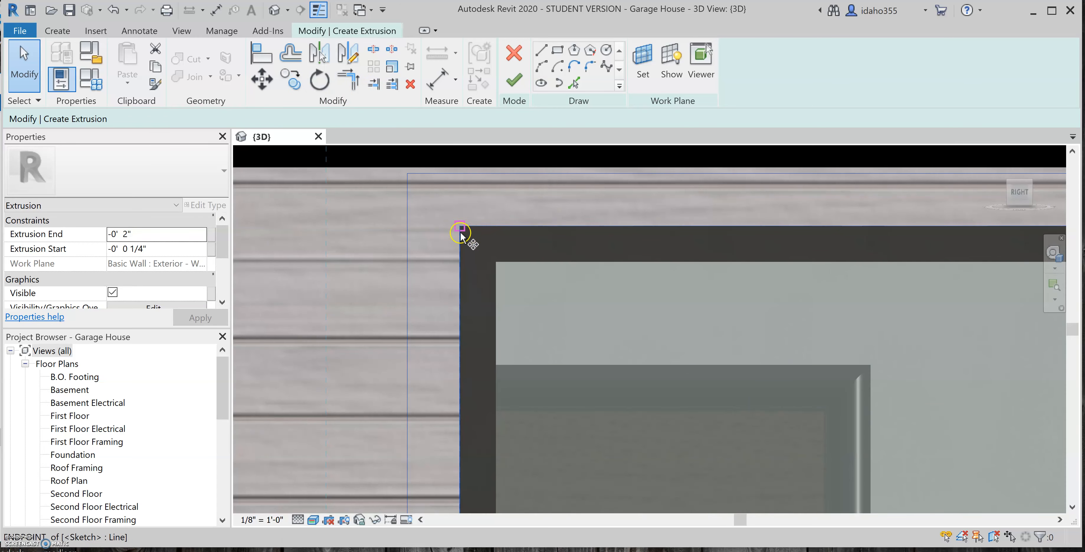
{"action": "scroll", "coordinate": [533, 225], "scroll_direction": "down", "scroll_amount": 10}
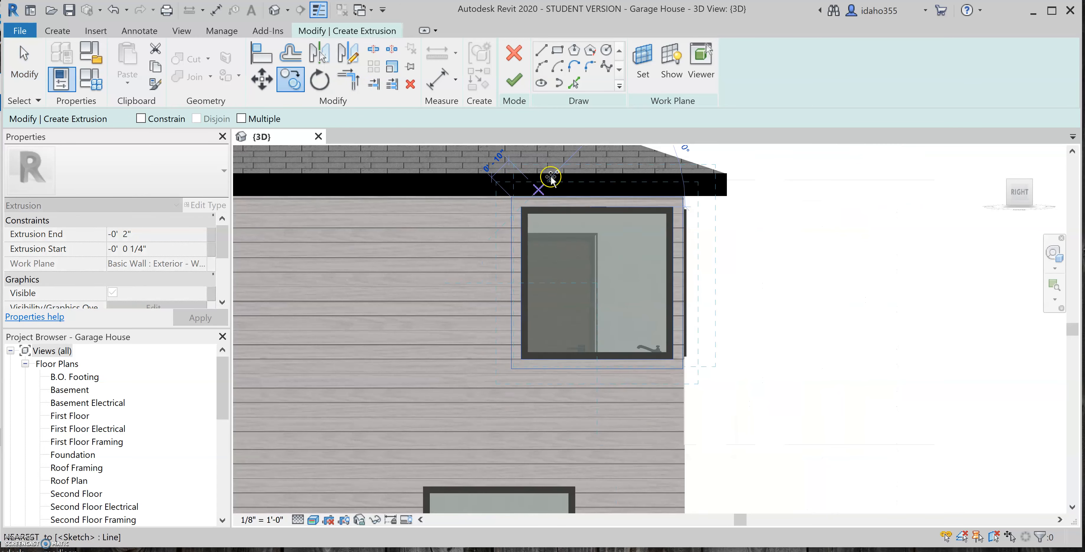
{"action": "scroll", "coordinate": [510, 287], "scroll_direction": "up", "scroll_amount": 10}
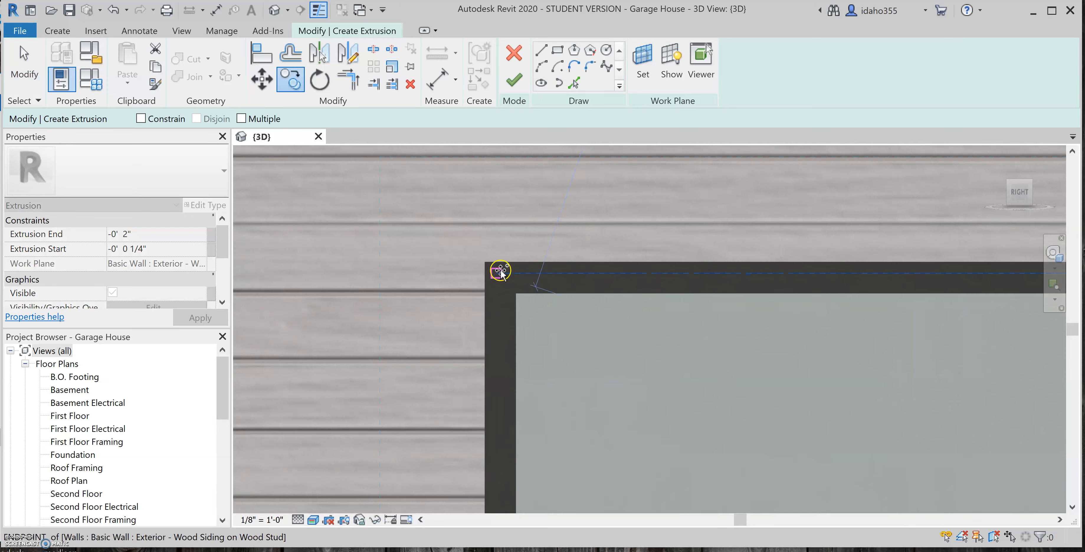
{"action": "left_click", "coordinate": [471, 259]}
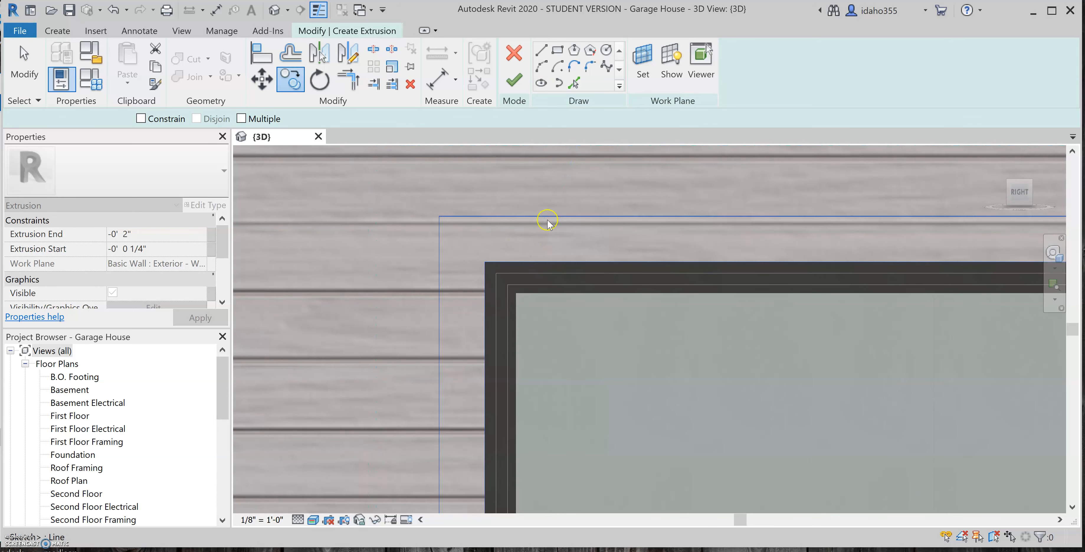
{"action": "scroll", "coordinate": [513, 184], "scroll_direction": "down", "scroll_amount": 8}
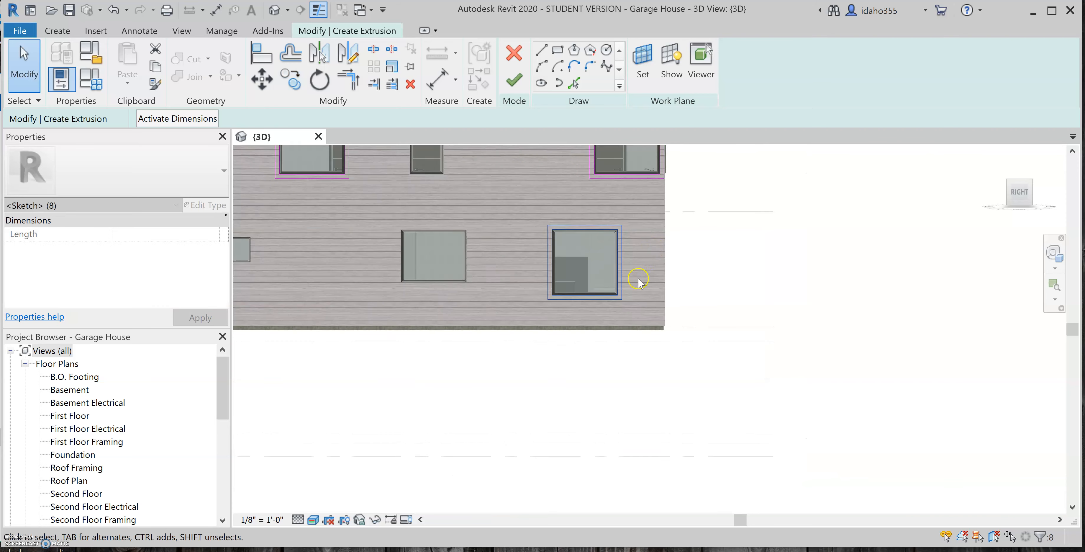
{"action": "scroll", "coordinate": [476, 211], "scroll_direction": "up", "scroll_amount": 2}
{"action": "scroll", "coordinate": [453, 247], "scroll_direction": "down", "scroll_amount": 6}
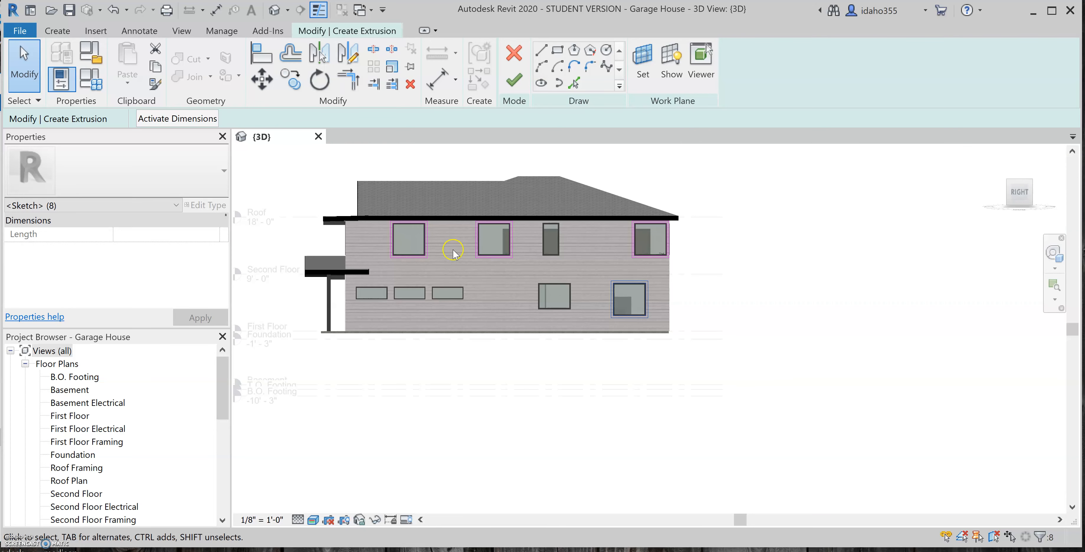
{"action": "scroll", "coordinate": [439, 237], "scroll_direction": "up", "scroll_amount": 7}
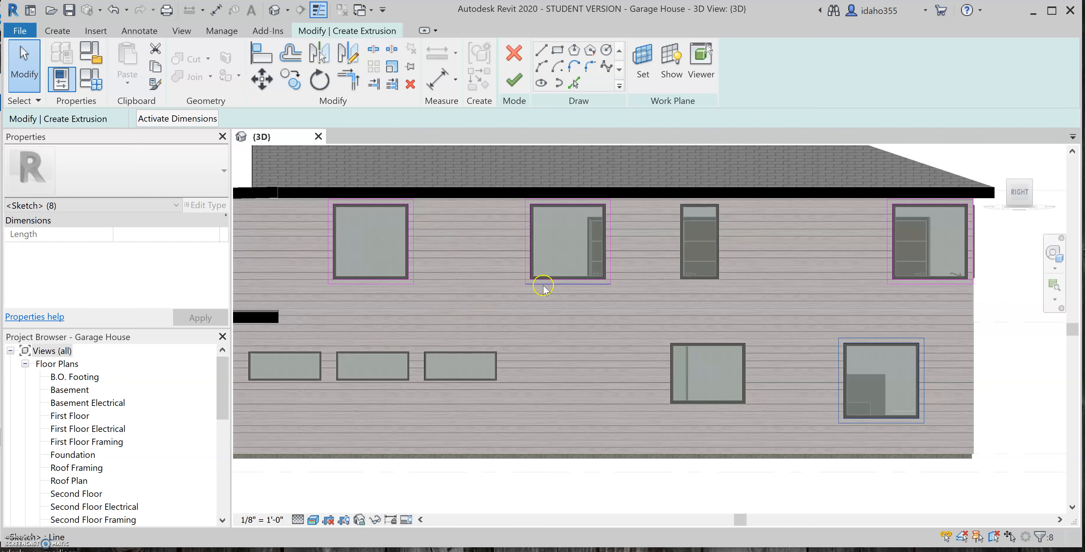
{"action": "scroll", "coordinate": [540, 285], "scroll_direction": "up", "scroll_amount": 6}
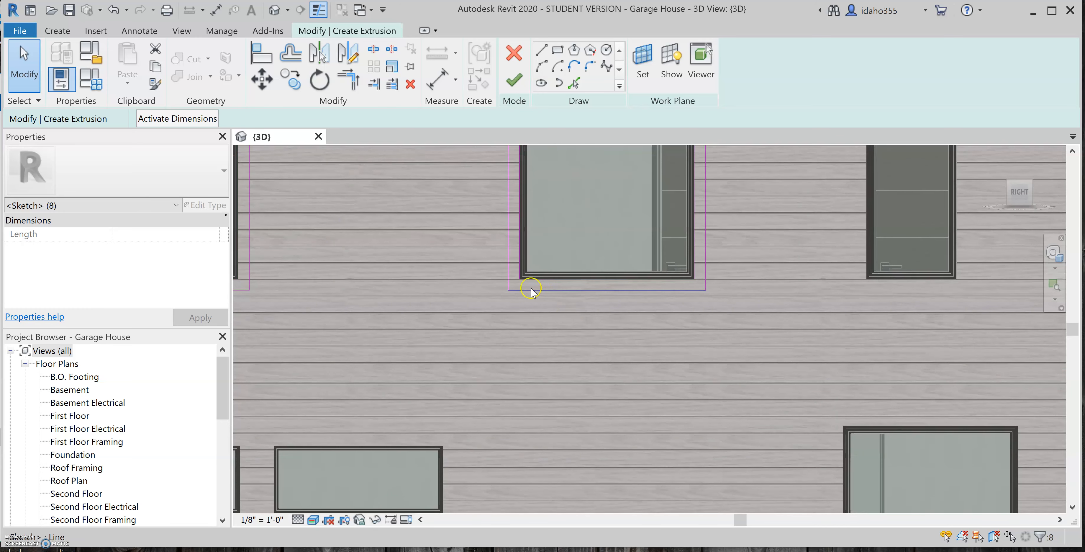
{"action": "key", "text": "Escape"}
{"action": "scroll", "coordinate": [499, 292], "scroll_direction": "up", "scroll_amount": 3}
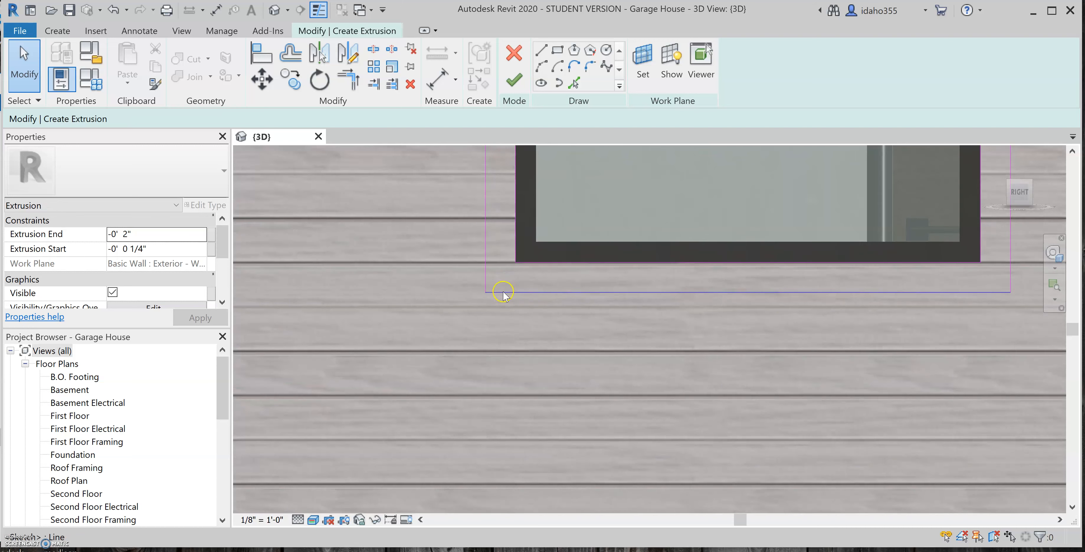
Shorten the bottom line of the outer trim outline at its left end, leaving a gap at the lower-left corner.
{"action": "left_click", "coordinate": [492, 292]}
{"action": "left_click_drag", "start_coordinate": [492, 291], "coordinate": [583, 291]}
{"action": "left_click", "coordinate": [433, 209]}
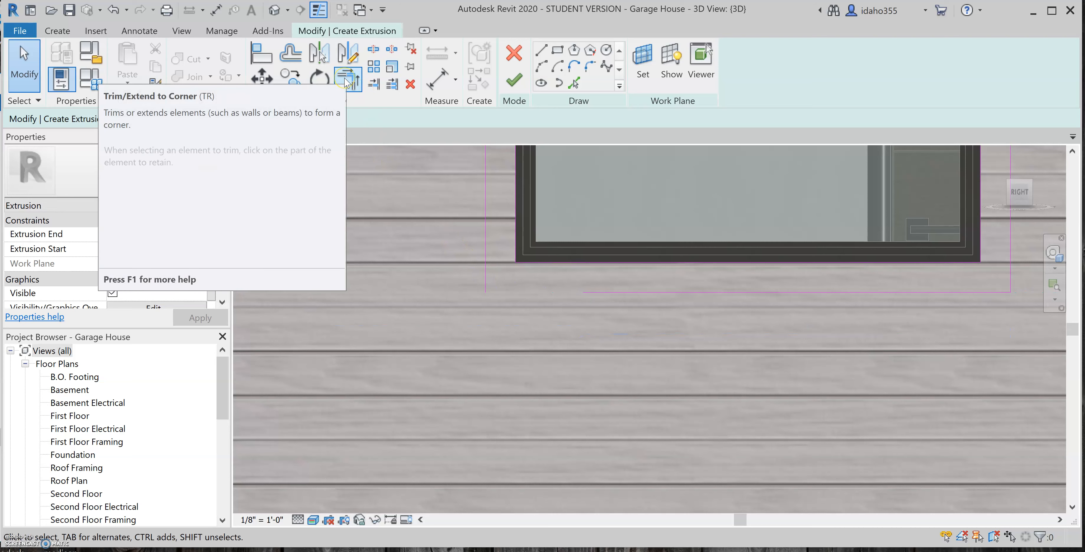
Rejoin the outer trim outline's bottom and left lines with Trim/Extend to Corner, dismiss the error messages, and finish the extrusion sketch.
{"action": "left_click", "coordinate": [346, 81]}
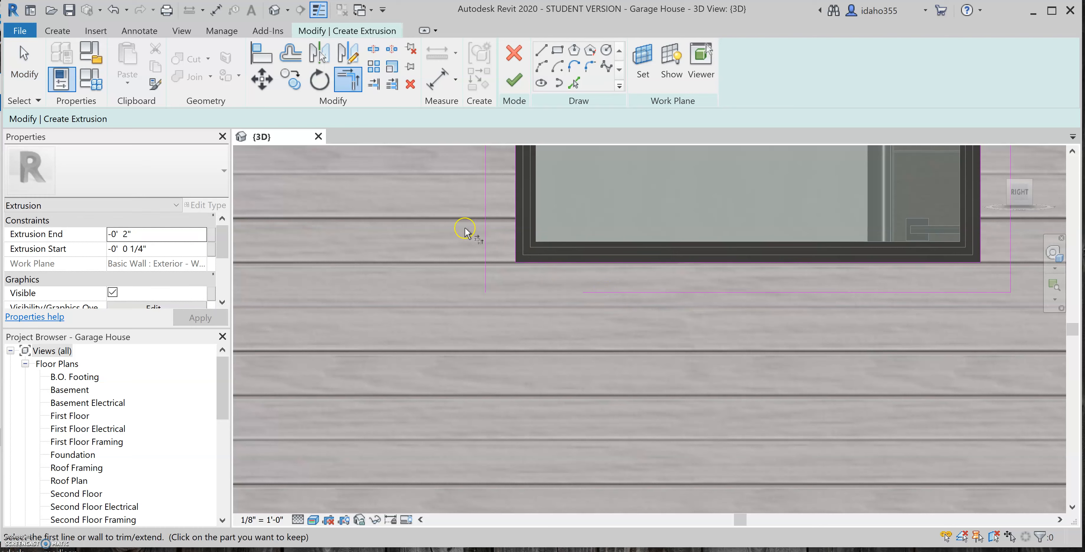
{"action": "left_click", "coordinate": [611, 292]}
{"action": "left_click", "coordinate": [483, 242]}
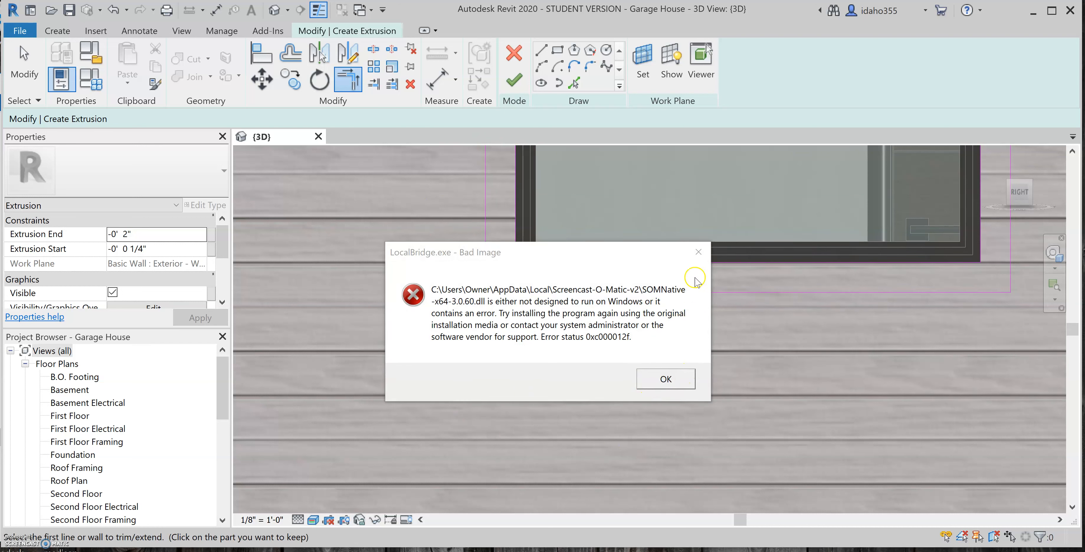
{"action": "left_click", "coordinate": [699, 252]}
{"action": "left_click", "coordinate": [667, 375]}
{"action": "left_click", "coordinate": [665, 380]}
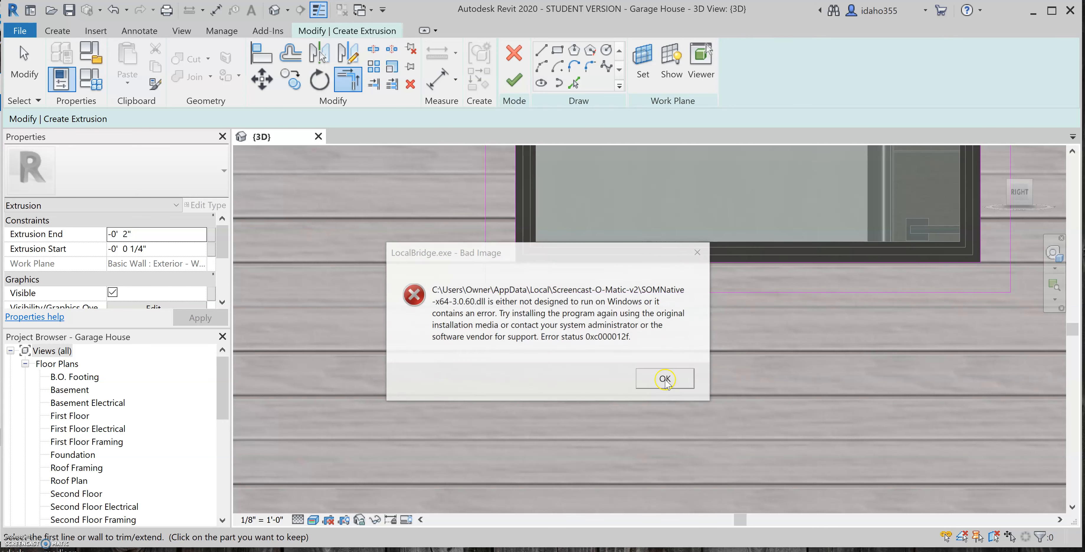
{"action": "left_click", "coordinate": [665, 378]}
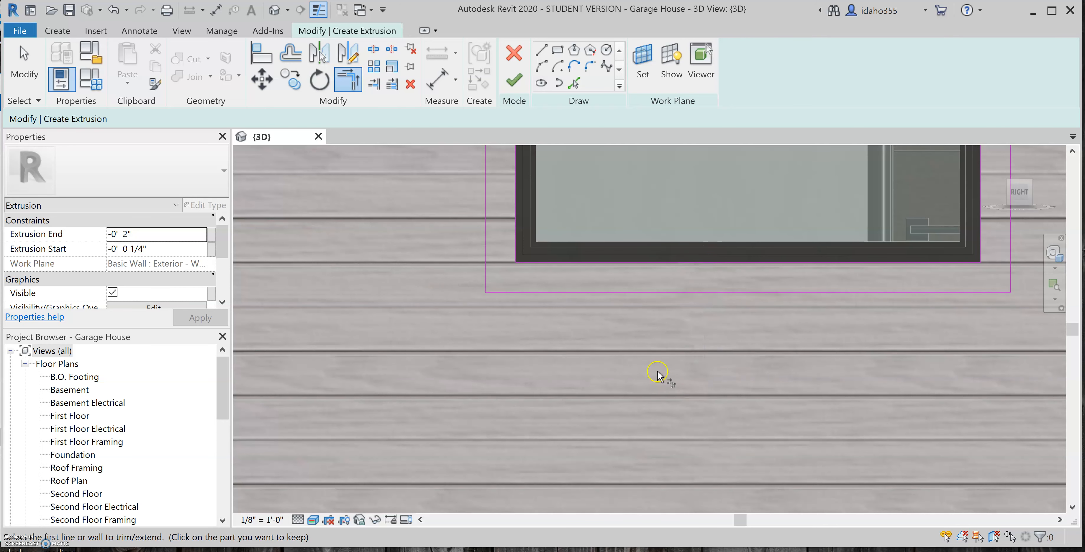
{"action": "left_click", "coordinate": [516, 78]}
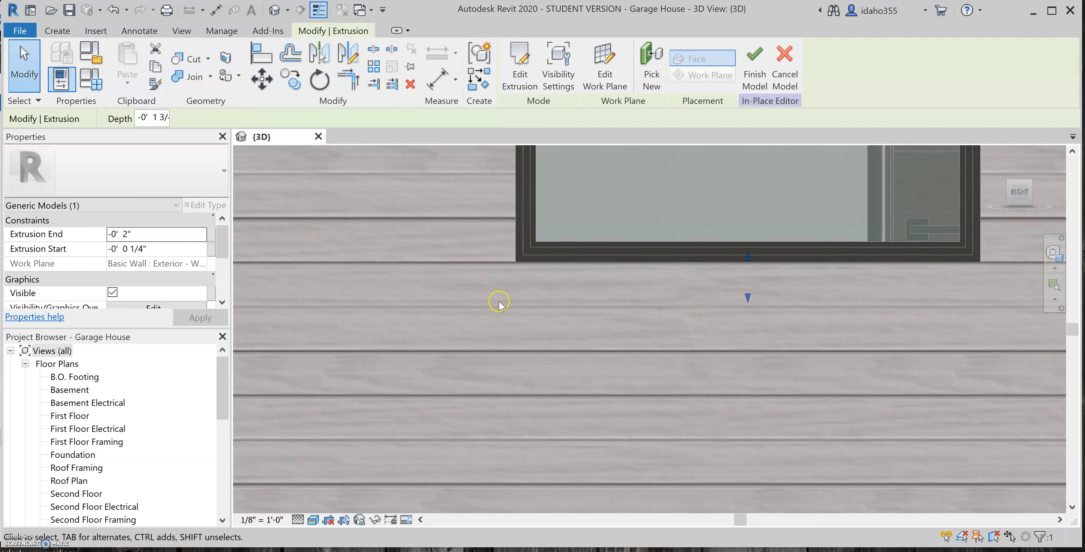
Set the window trim's extrusion start to 0 and extrusion end to 1 1/2", and finish the in-place model.
{"action": "left_click", "coordinate": [193, 252]}
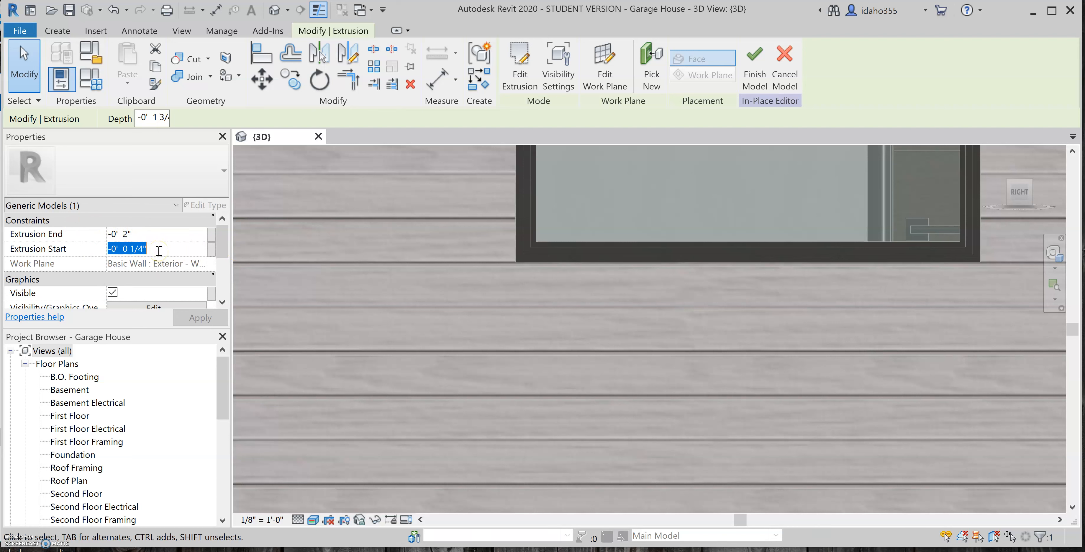
{"action": "left_click", "coordinate": [111, 337]}
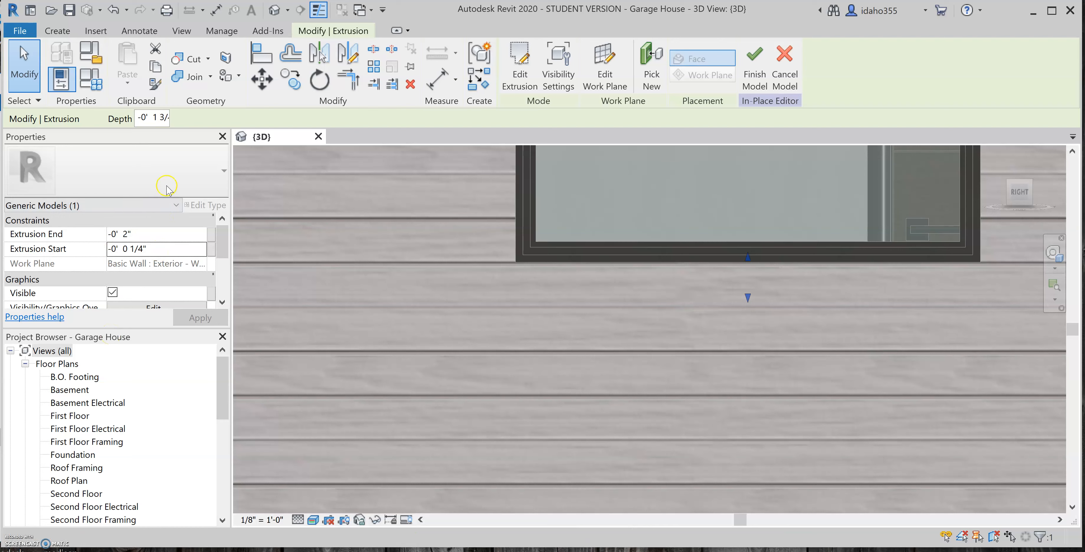
{"action": "left_click_drag", "start_coordinate": [155, 250], "coordinate": [93, 250]}
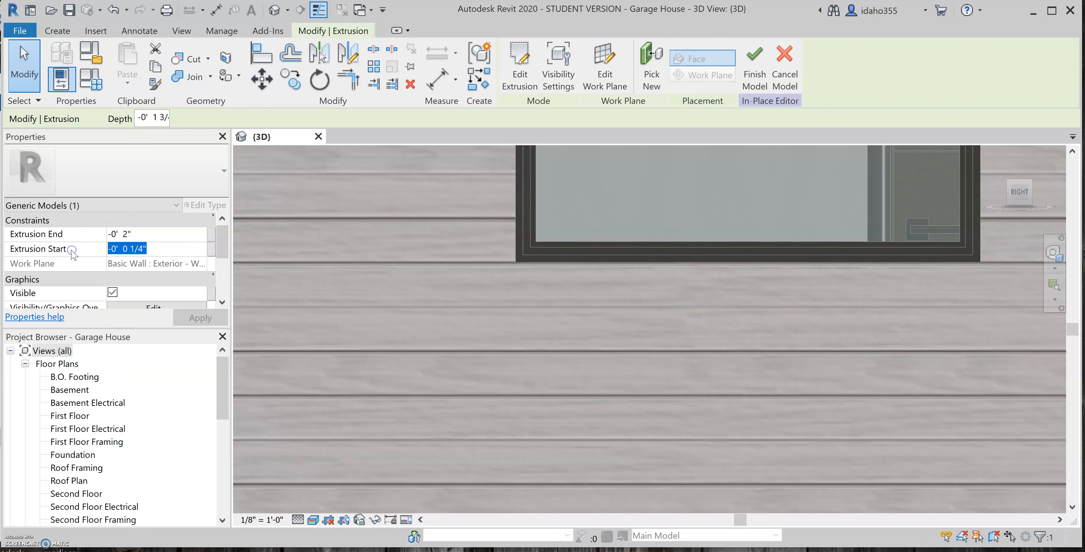
{"action": "type", "text": "0"}
{"action": "left_click", "coordinate": [107, 232]}
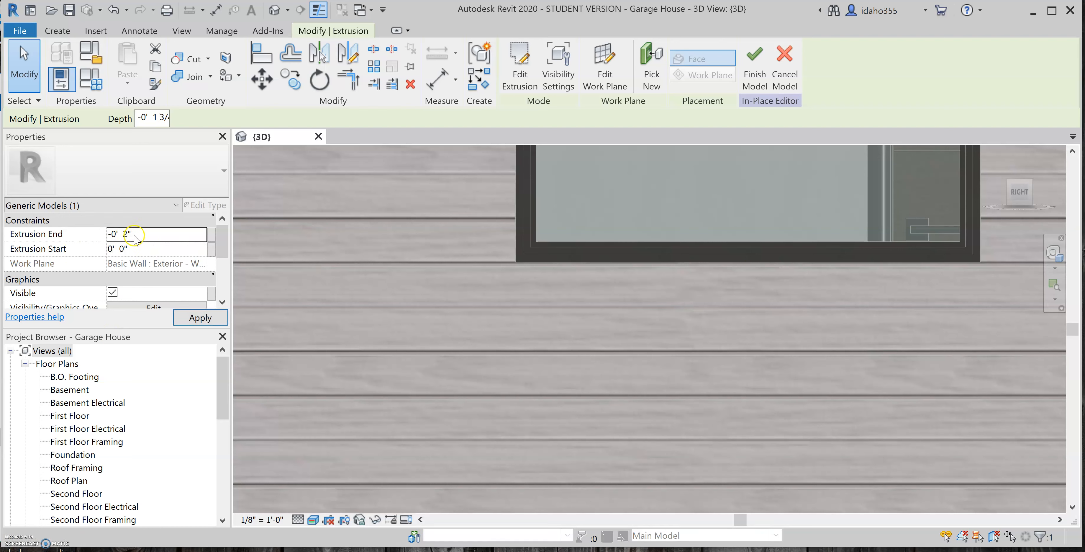
{"action": "left_click_drag", "start_coordinate": [139, 234], "coordinate": [86, 240]}
{"action": "type", "text": "1 1/"}
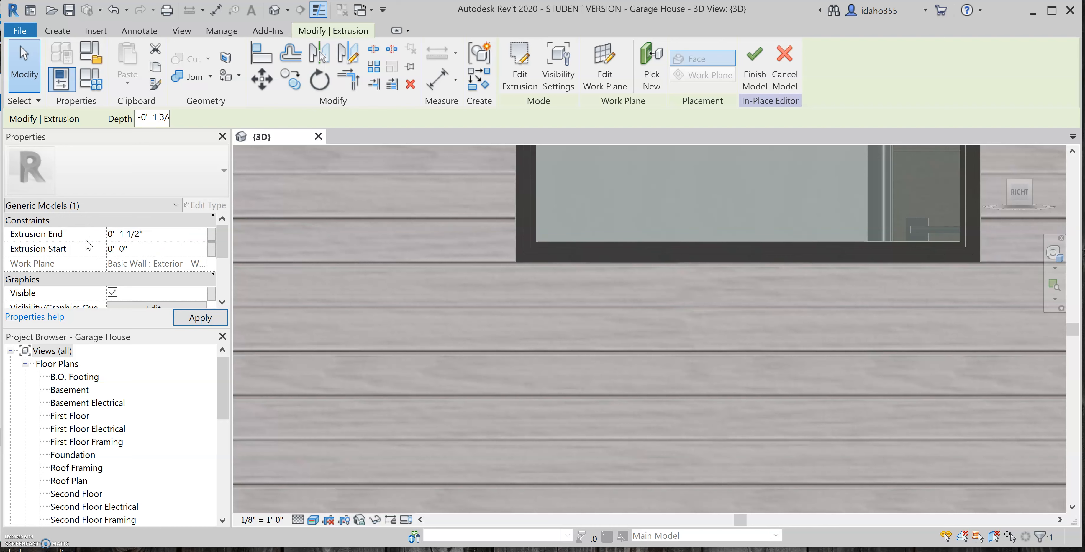
{"action": "left_click", "coordinate": [186, 319]}
{"action": "left_click", "coordinate": [757, 79]}
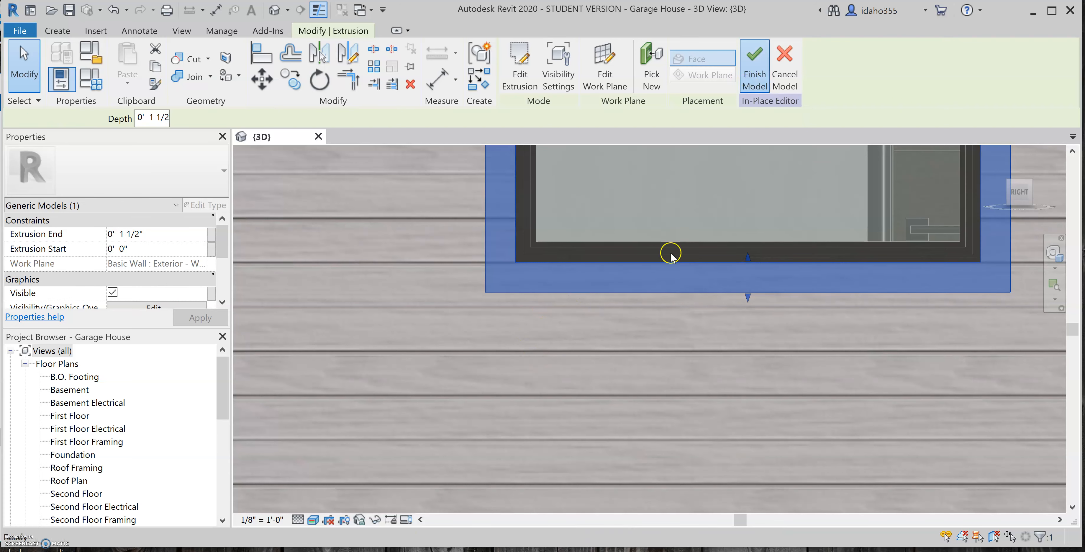
{"action": "left_click", "coordinate": [512, 292]}
{"action": "left_click", "coordinate": [543, 320]}
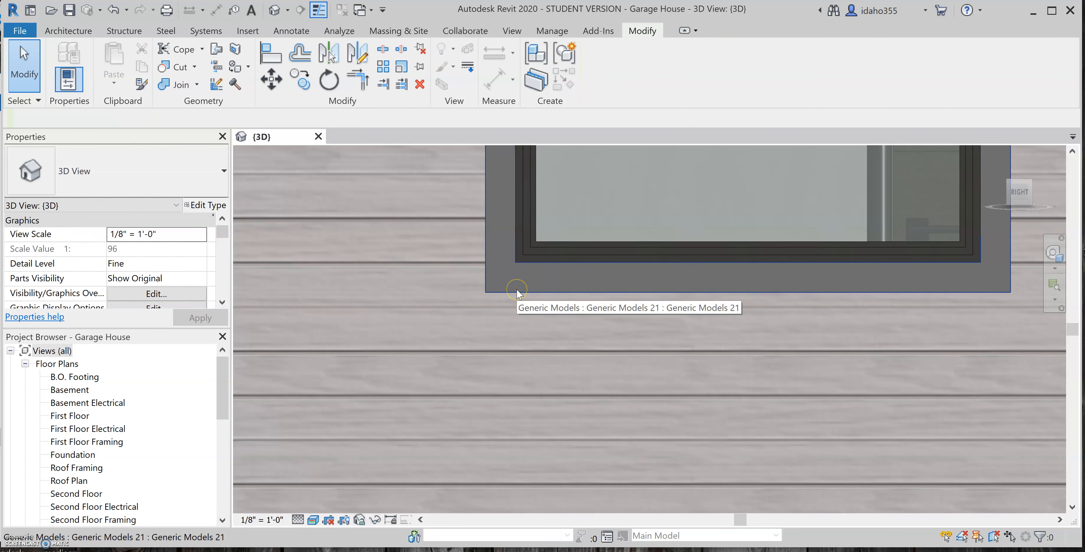
Edit the window trim in place, assign it the material "white" from the project materials, and finish the model.
{"action": "left_click", "coordinate": [517, 290]}
{"action": "left_click", "coordinate": [600, 55]}
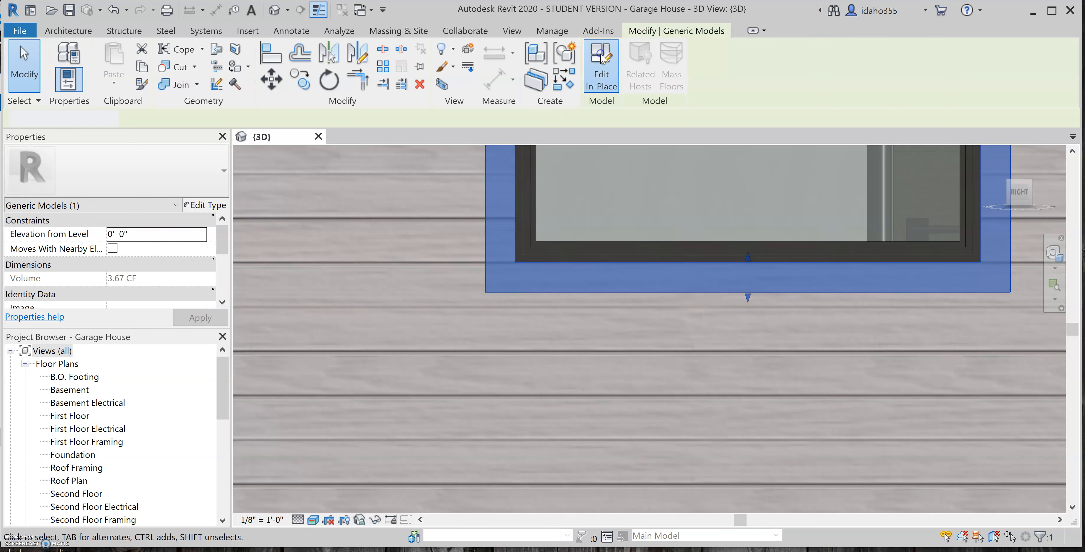
{"action": "left_click", "coordinate": [505, 294]}
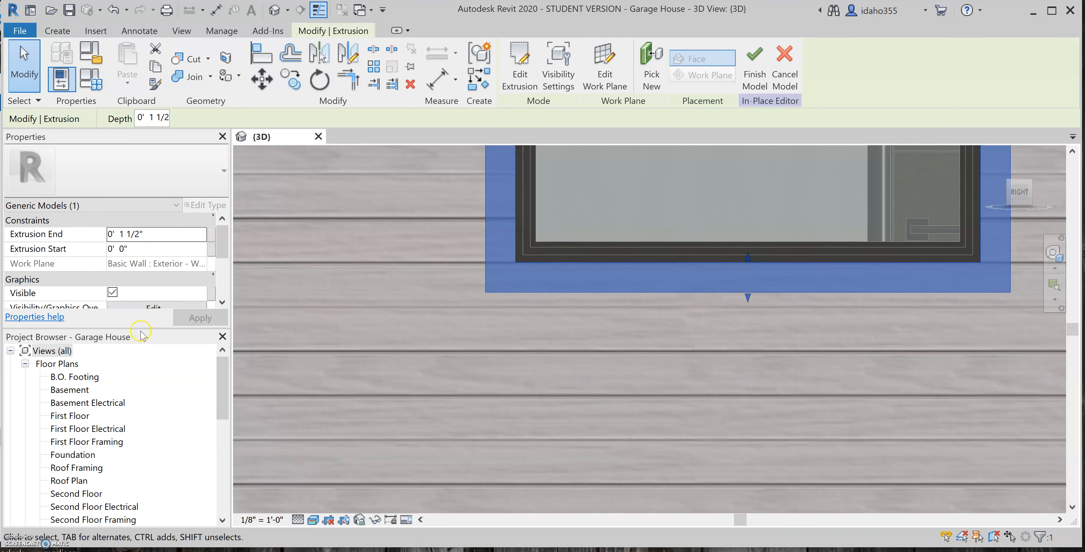
{"action": "left_click_drag", "start_coordinate": [143, 328], "coordinate": [138, 412]}
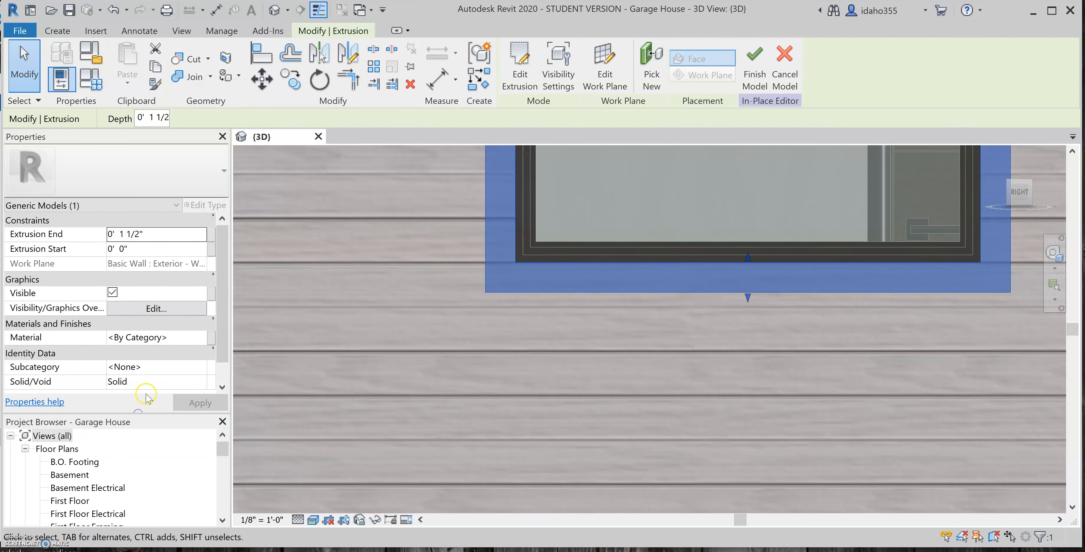
{"action": "left_click", "coordinate": [173, 341]}
{"action": "left_click", "coordinate": [201, 337]}
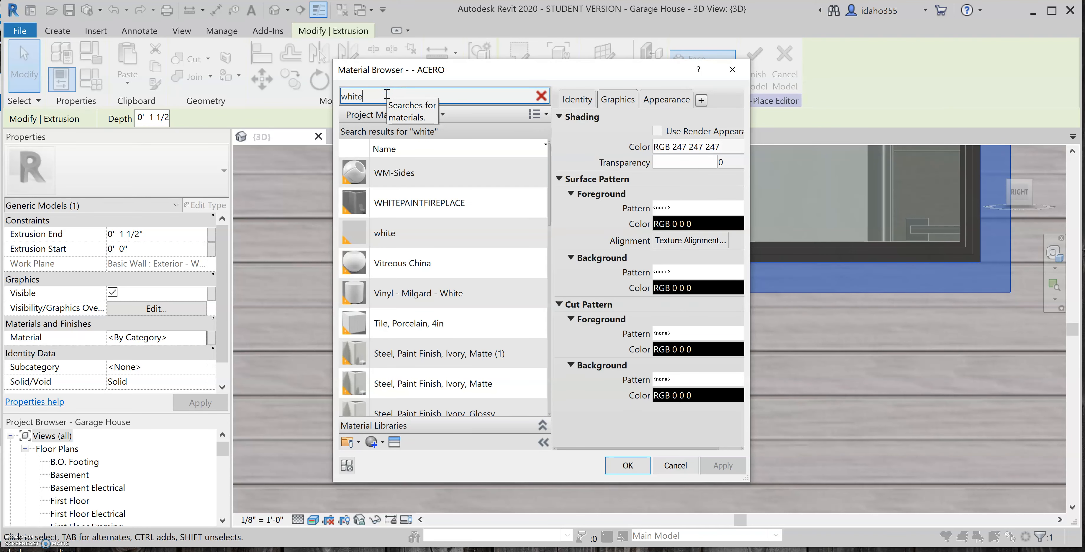
{"action": "left_click", "coordinate": [384, 233]}
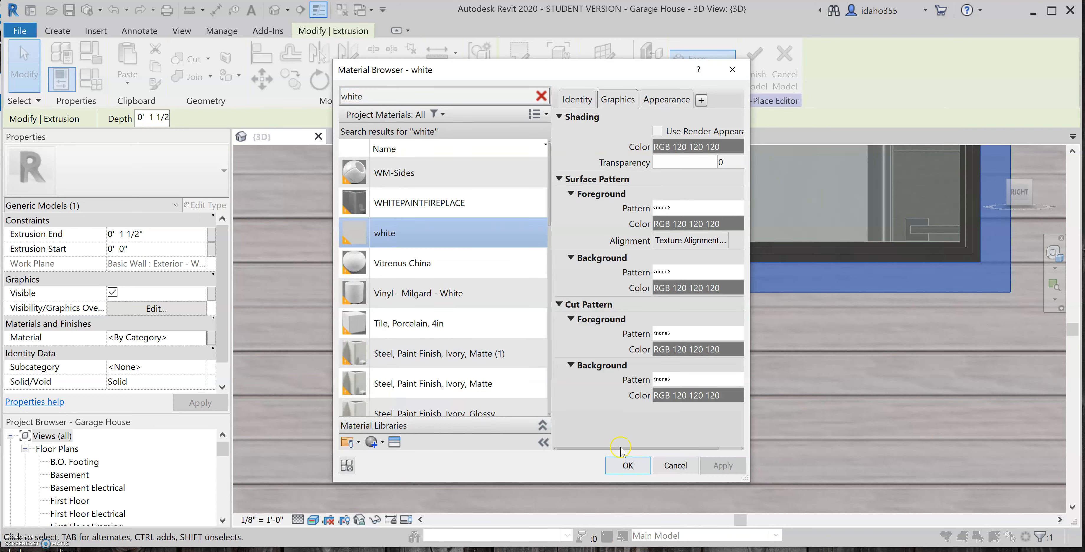
{"action": "left_click", "coordinate": [628, 465]}
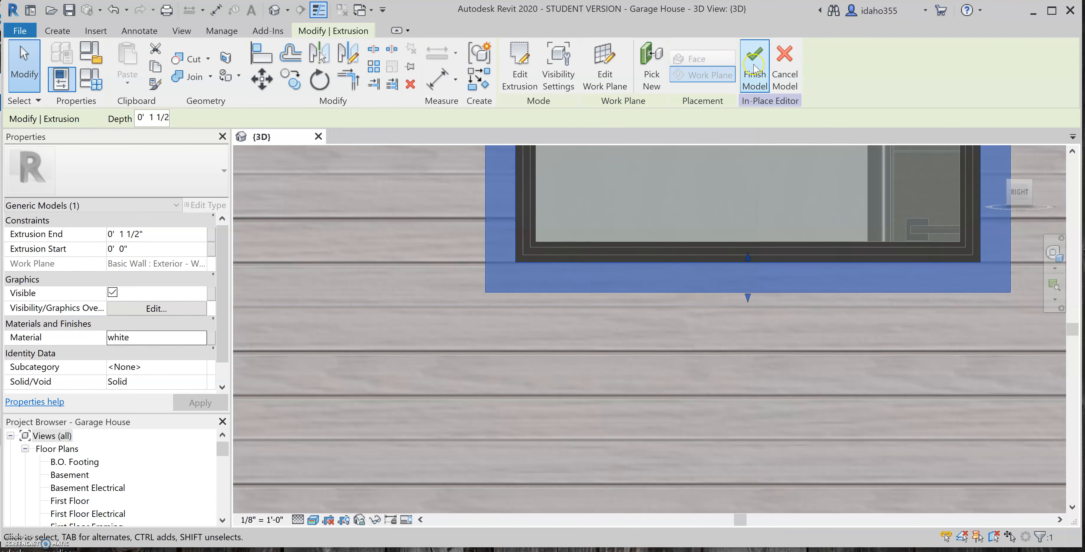
{"action": "left_click", "coordinate": [755, 70]}
{"action": "scroll", "coordinate": [570, 265], "scroll_direction": "down", "scroll_amount": 5}
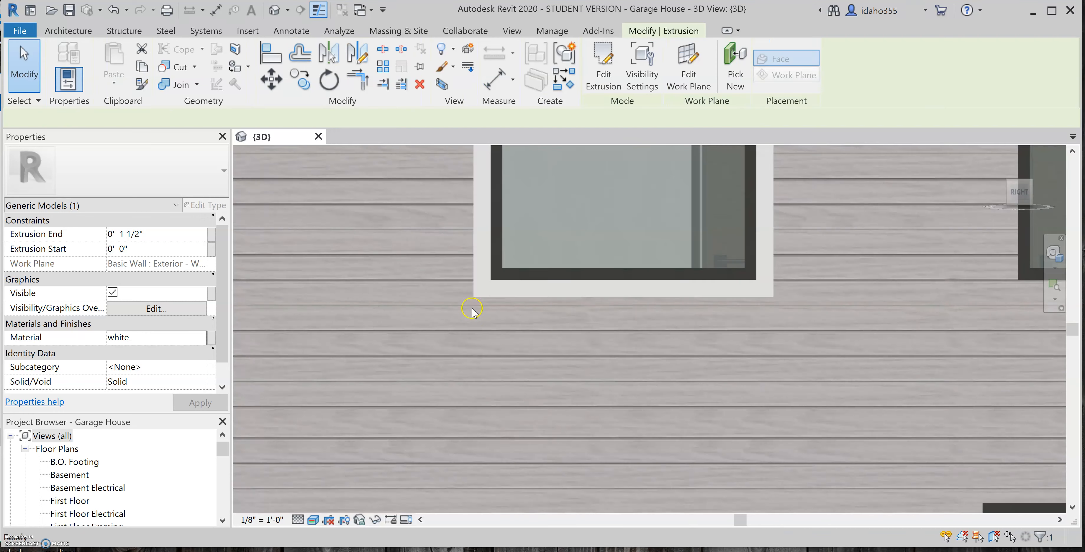
{"action": "key", "text": "Escape"}
Examine the right wall's window trim, followed by the battens, siding and trim on the house's left and front sides.
{"action": "scroll", "coordinate": [517, 310], "scroll_direction": "down", "scroll_amount": 4}
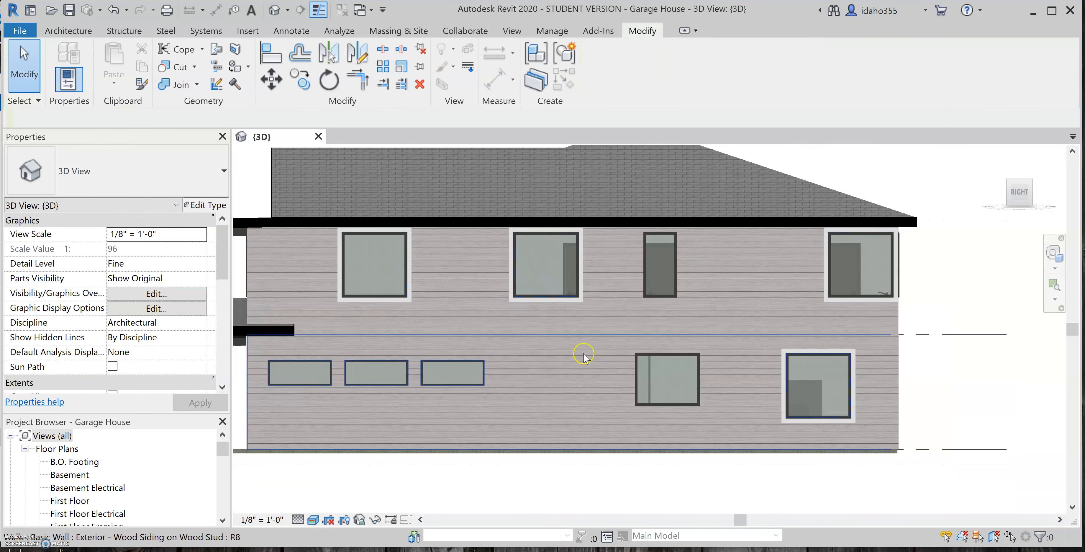
{"action": "scroll", "coordinate": [516, 345], "scroll_direction": "down", "scroll_amount": 3}
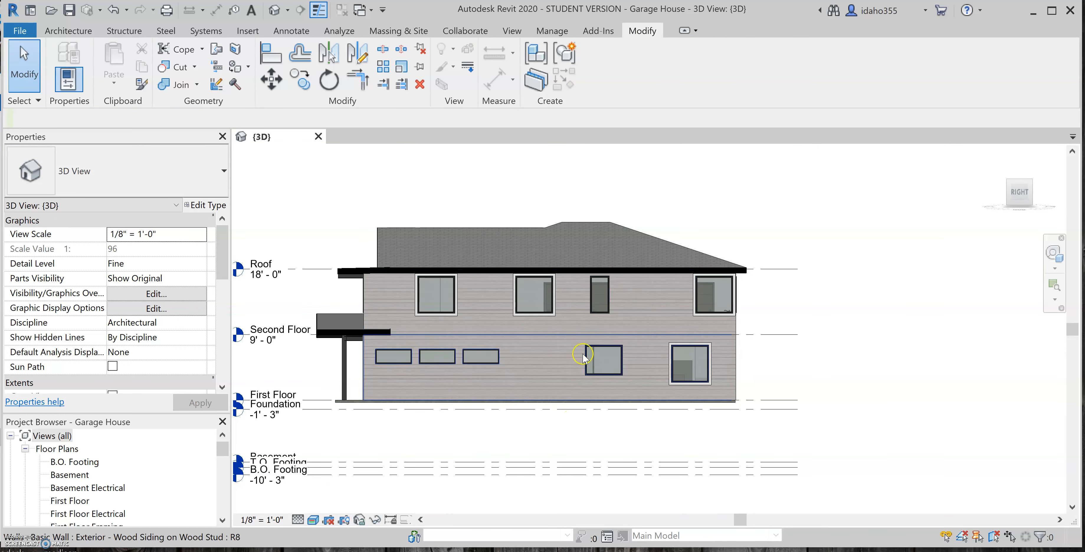
{"action": "middle_click_drag", "start_coordinate": [470, 431], "coordinate": [555, 367], "text": "shift"}
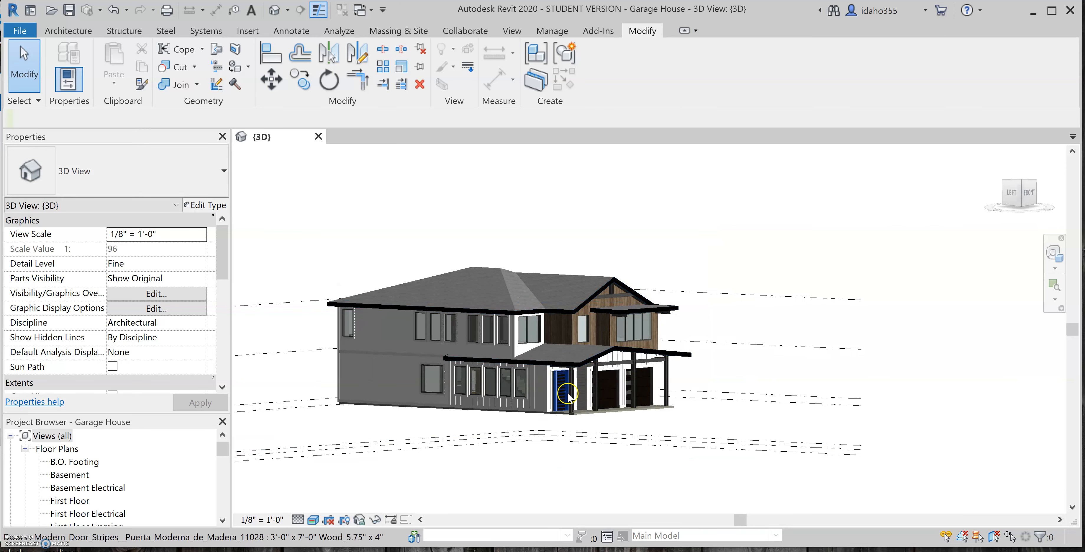
{"action": "scroll", "coordinate": [548, 364], "scroll_direction": "up", "scroll_amount": 5}
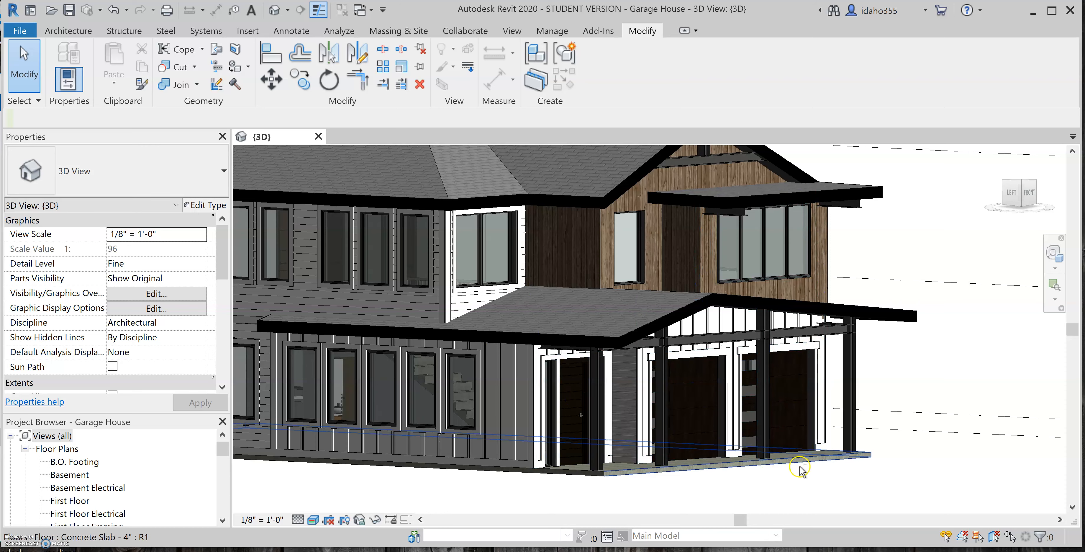
{"action": "middle_click_drag", "start_coordinate": [801, 468], "coordinate": [760, 473], "text": "shift"}
{"action": "scroll", "coordinate": [752, 406], "scroll_direction": "down", "scroll_amount": 2}
{"action": "scroll", "coordinate": [675, 354], "scroll_direction": "down", "scroll_amount": 3}
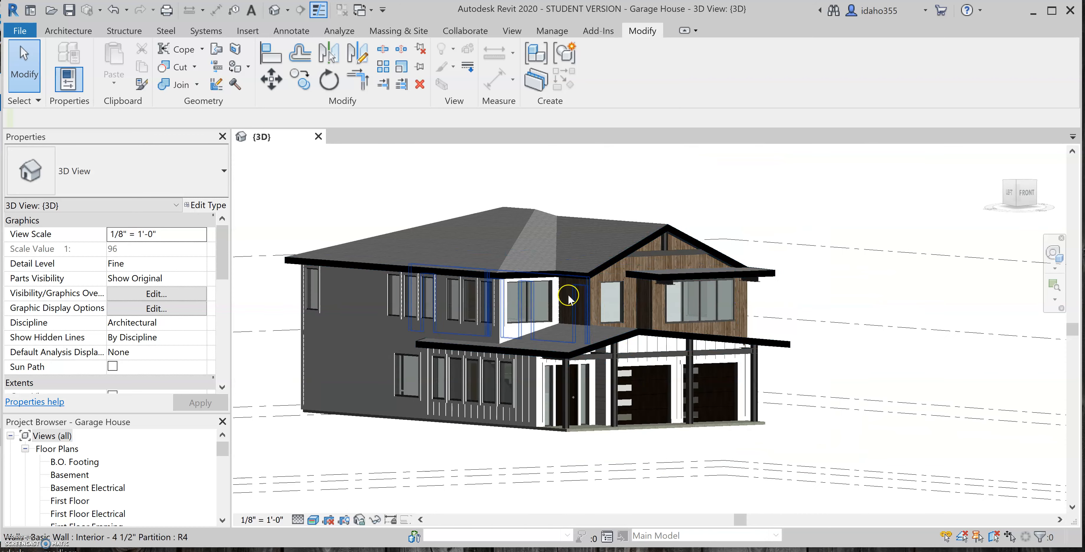
{"action": "scroll", "coordinate": [484, 284], "scroll_direction": "up", "scroll_amount": 2}
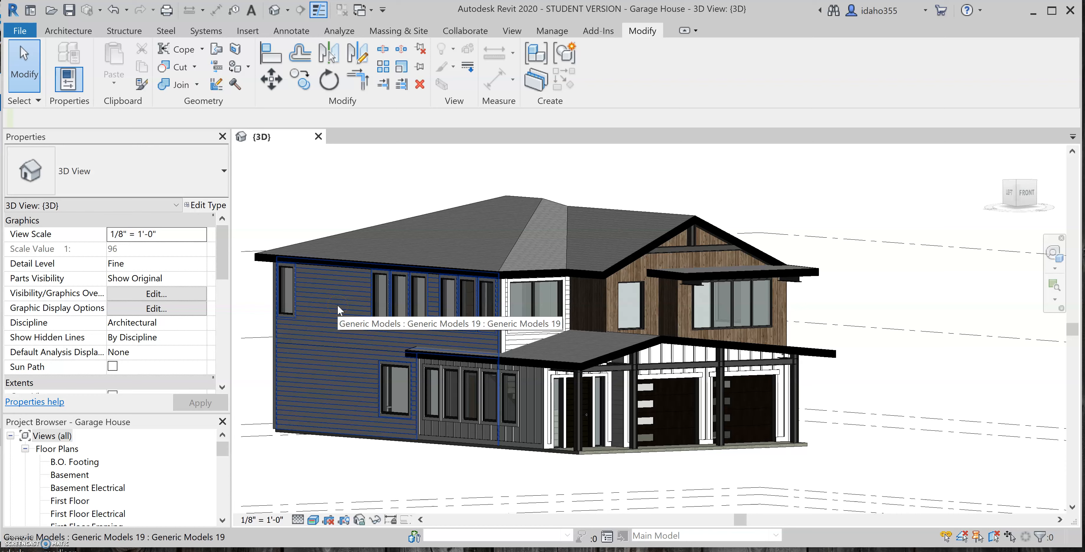
{"action": "left_click", "coordinate": [309, 353]}
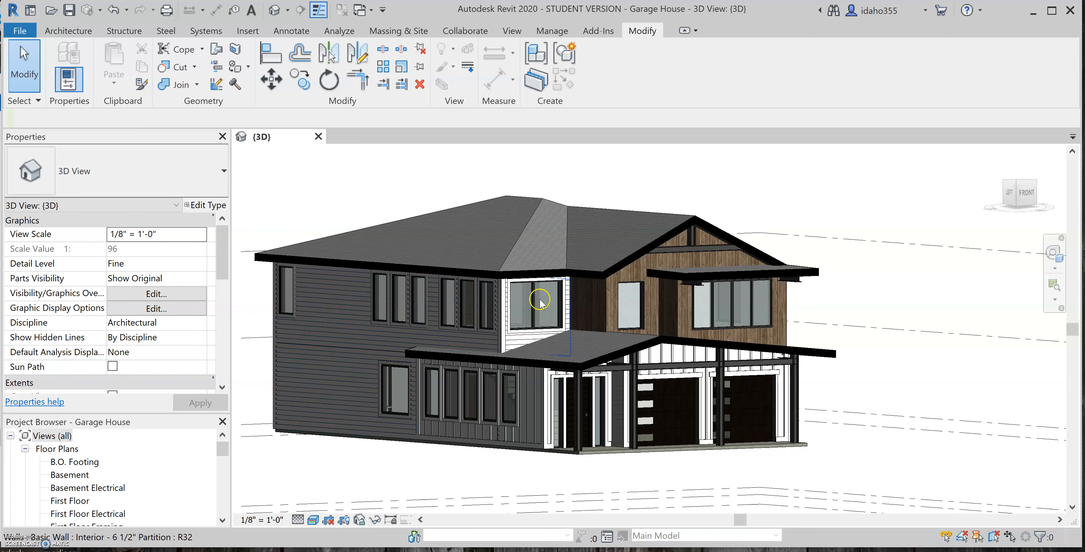